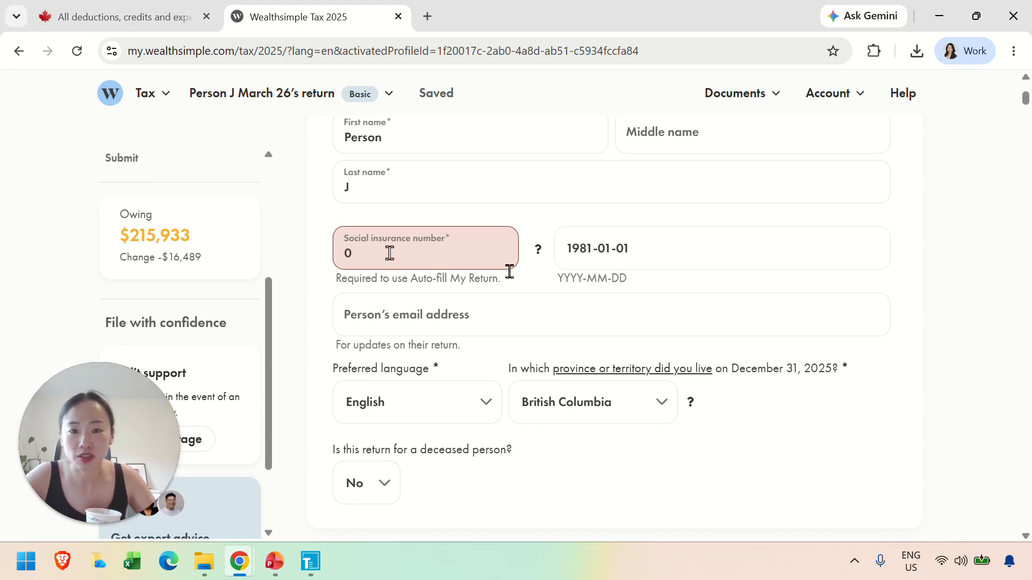
# Go to the Amounts breakdown in the final review section of the 2025 return
pyautogui.scroll(10, 568, 314)
pyautogui.scroll(-1, 569, 314)
pyautogui.moveTo(1024, 115); pyautogui.dragTo(1026, 524)
pyautogui.scroll(5, 797, 387)
pyautogui.scroll(15, 794, 384)
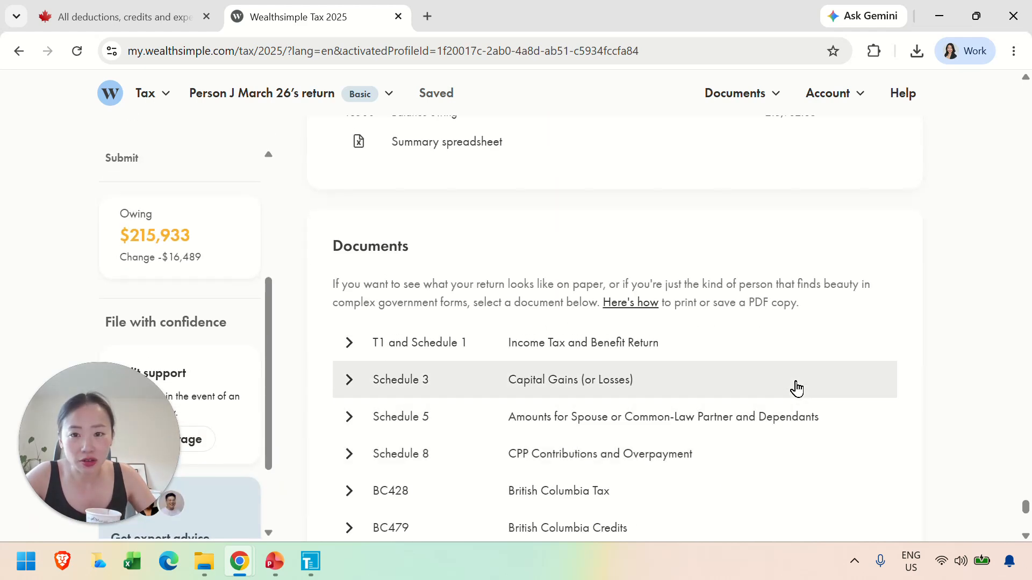
pyautogui.scroll(3, 779, 346)
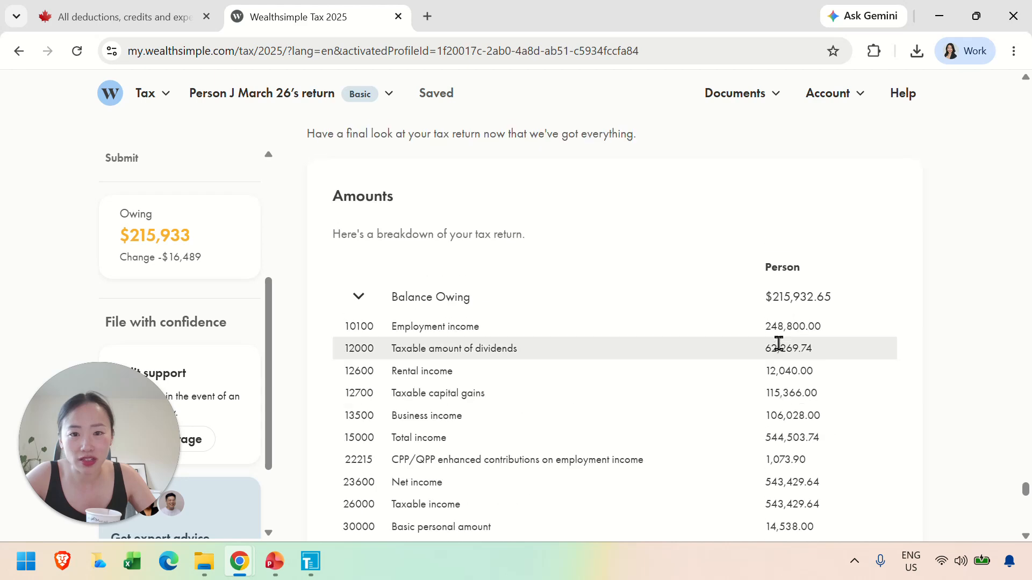
# Collapse and re-expand the Balance Owing breakdown, and review its line-by-line amounts
pyautogui.click(358, 297)
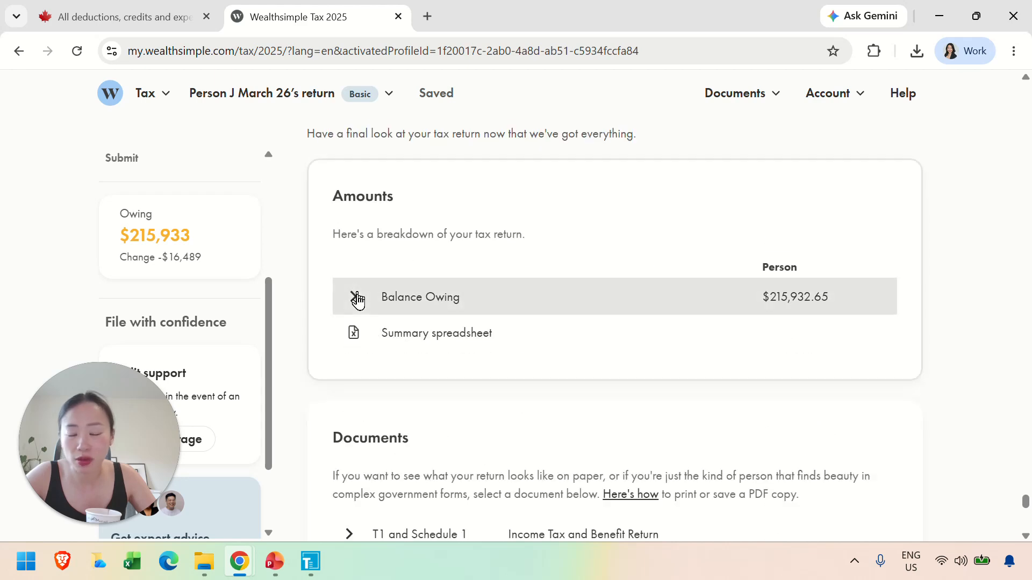
pyautogui.click(358, 299)
pyautogui.scroll(-6, 591, 381)
pyautogui.scroll(6, 592, 379)
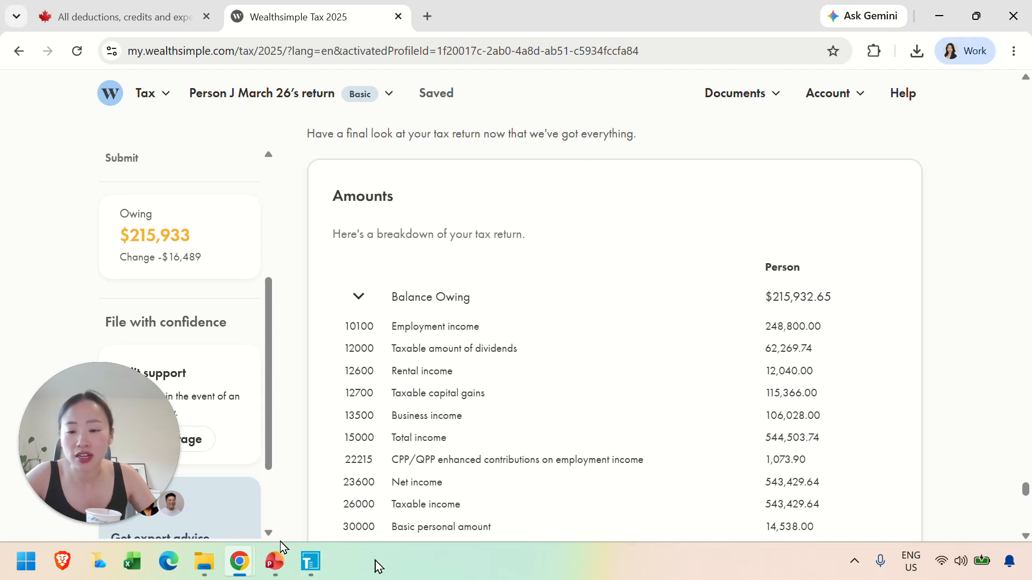
# Switch to TaxCycle, display the data import commands, and filter the return's form list to Used forms
pyautogui.click(354, 491)
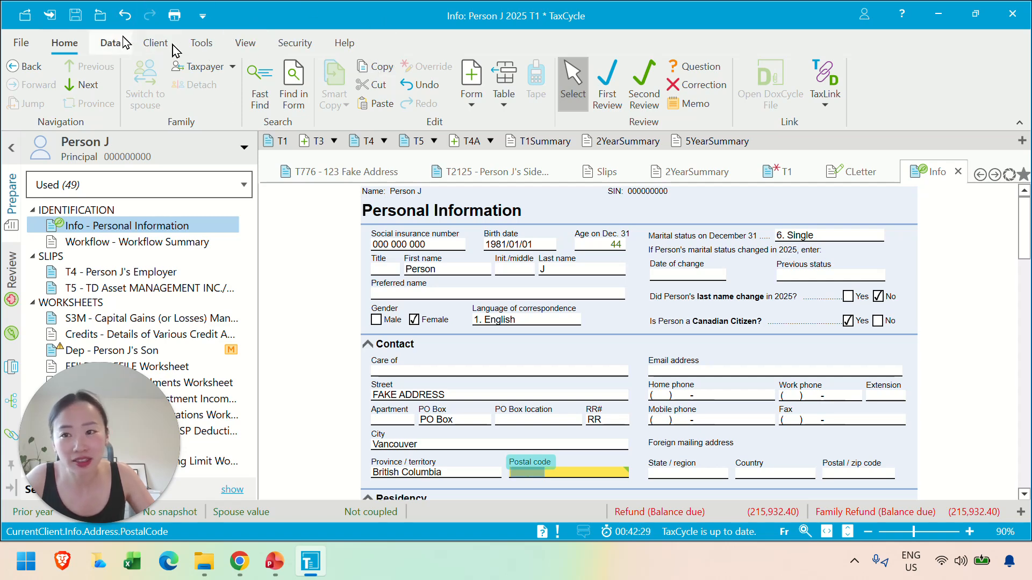
pyautogui.click(114, 47)
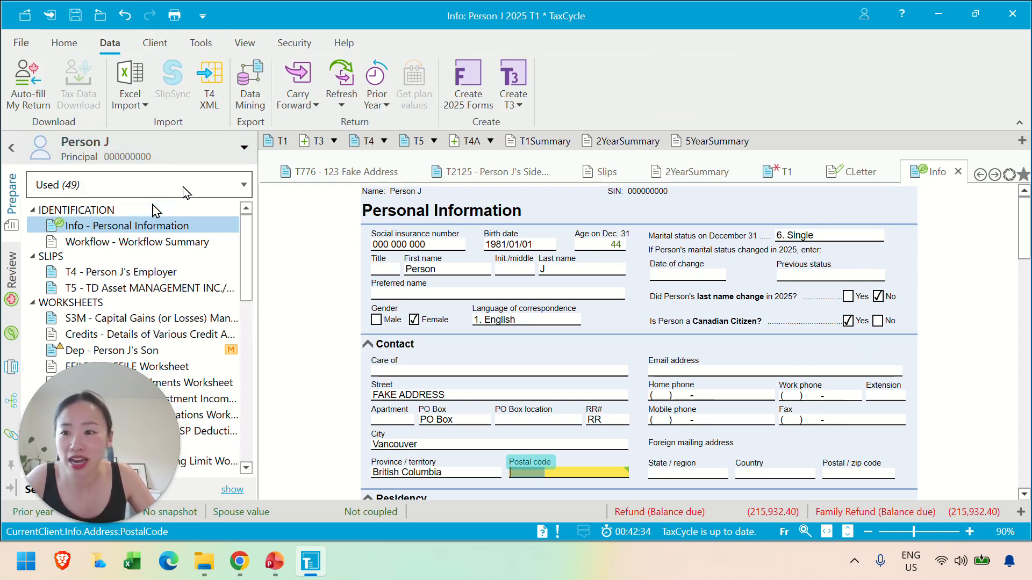
pyautogui.click(244, 147)
pyautogui.click(284, 204)
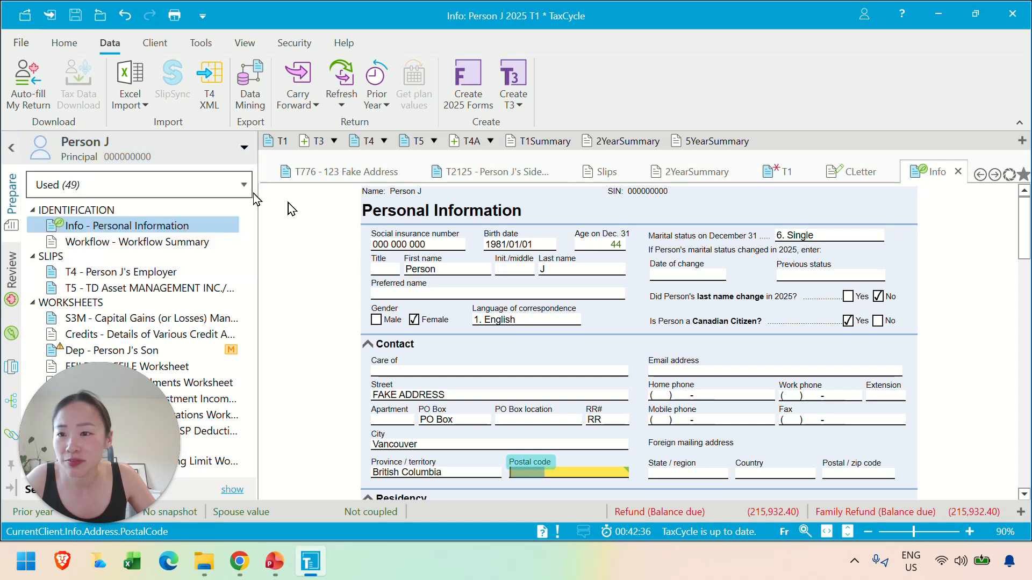
pyautogui.click(244, 186)
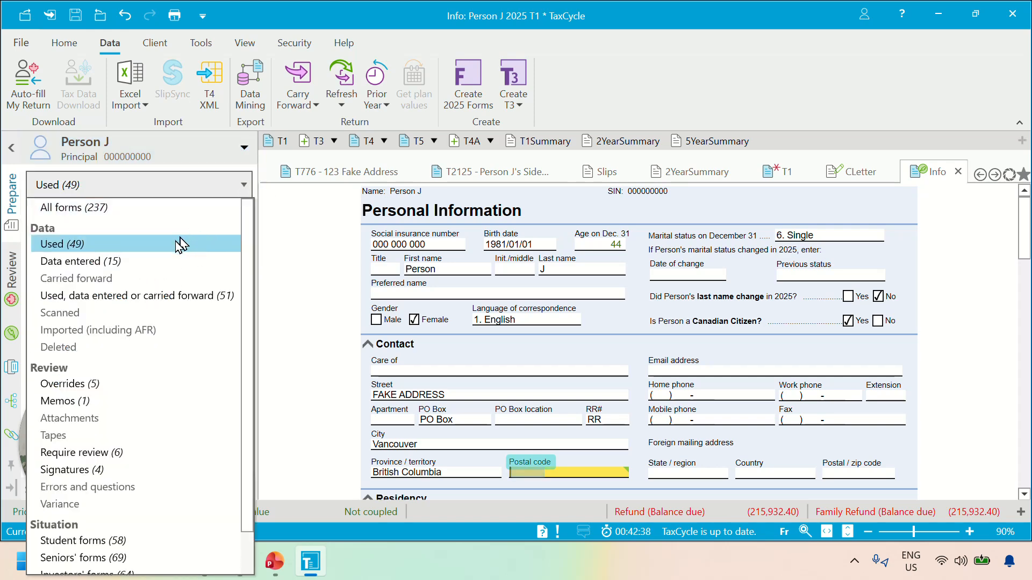
pyautogui.click(180, 240)
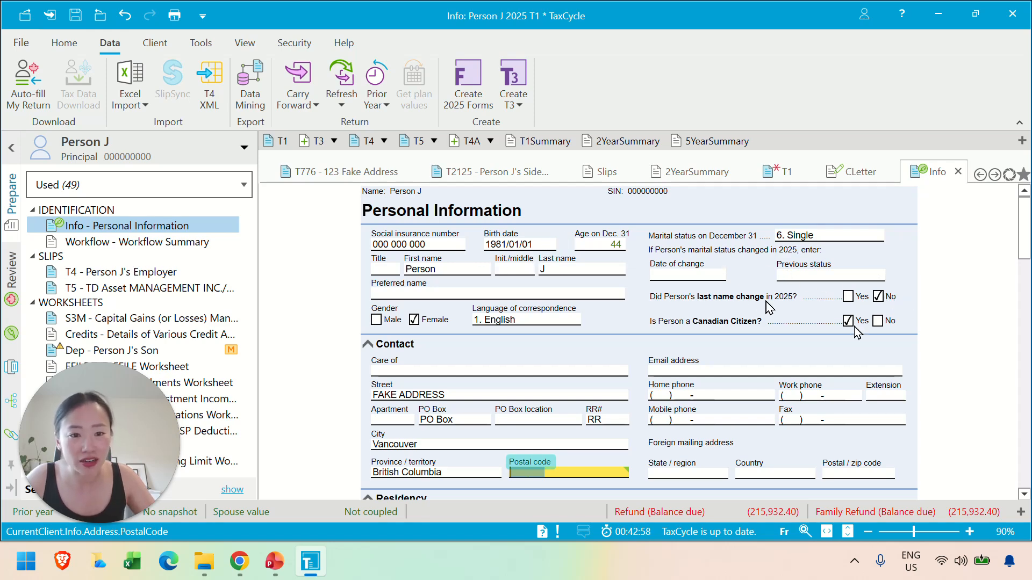
# Review the Personal Information form from the contact and residency details through the Credits and Filing sections, and return to its beginning
pyautogui.scroll(-3, 857, 332)
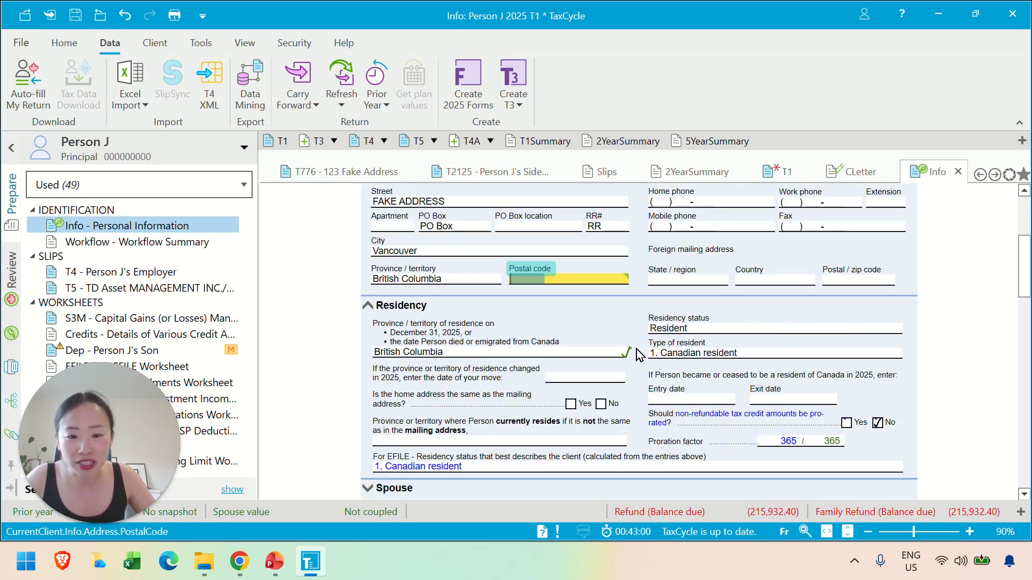
pyautogui.scroll(-5, 694, 340)
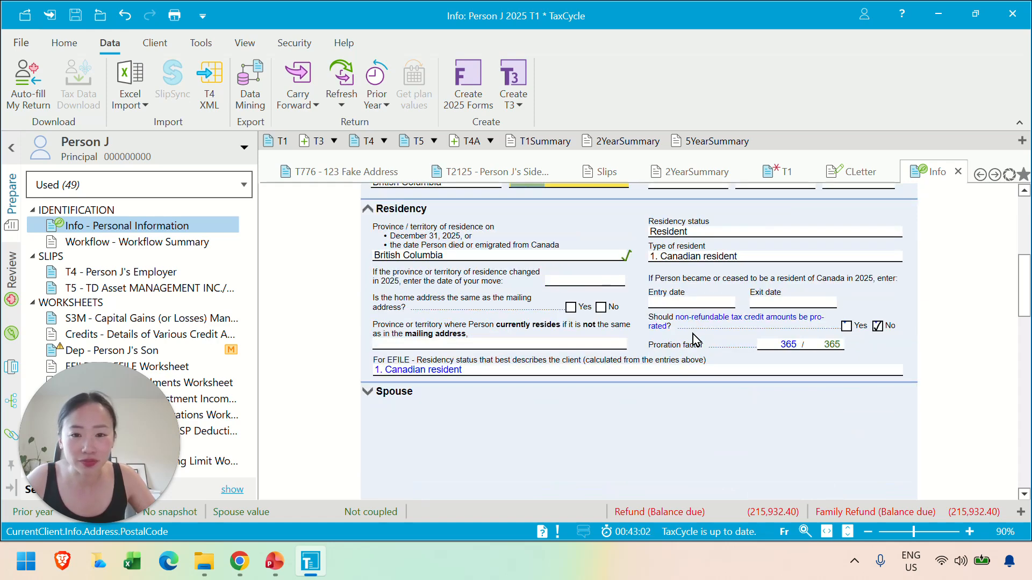
pyautogui.scroll(6, 694, 340)
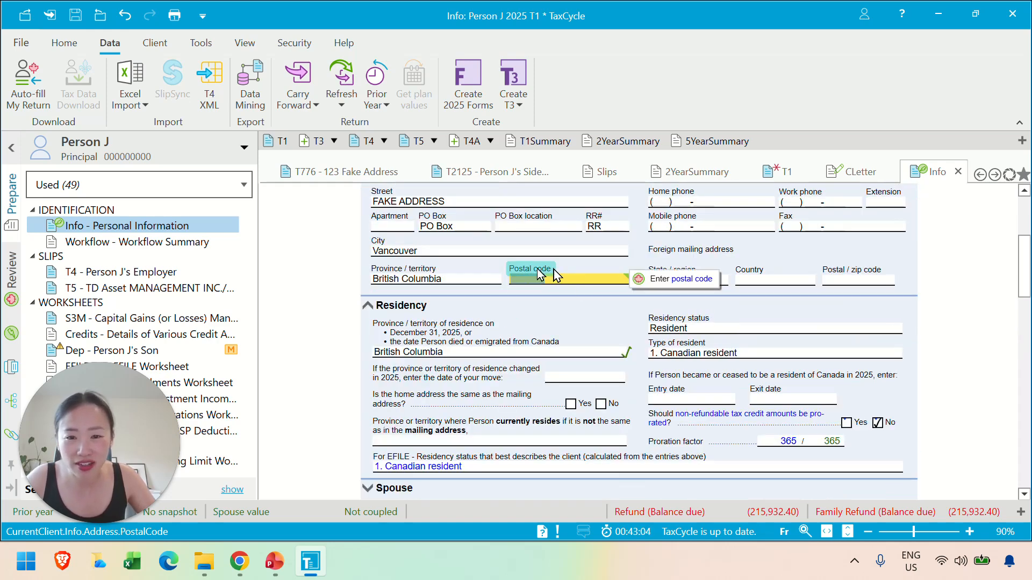
pyautogui.scroll(-7, 616, 307)
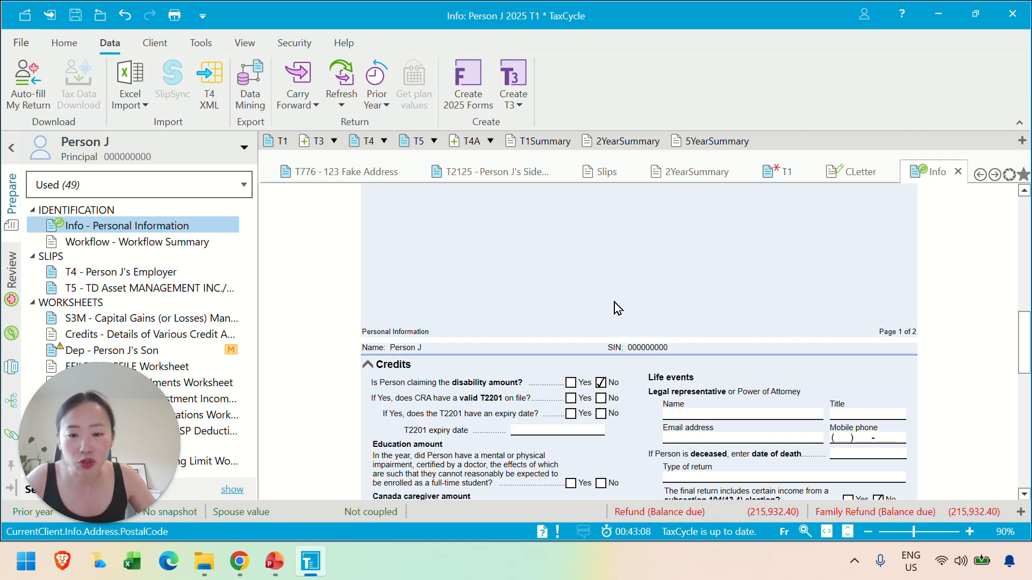
pyautogui.scroll(-14, 616, 307)
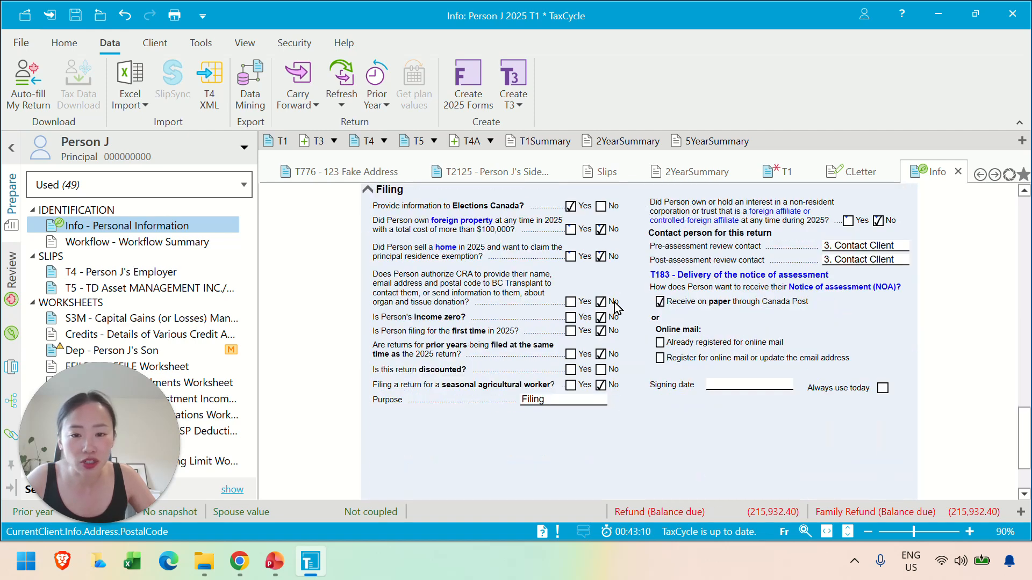
pyautogui.scroll(-2, 616, 307)
pyautogui.hotkey('ctrl', 'Home')
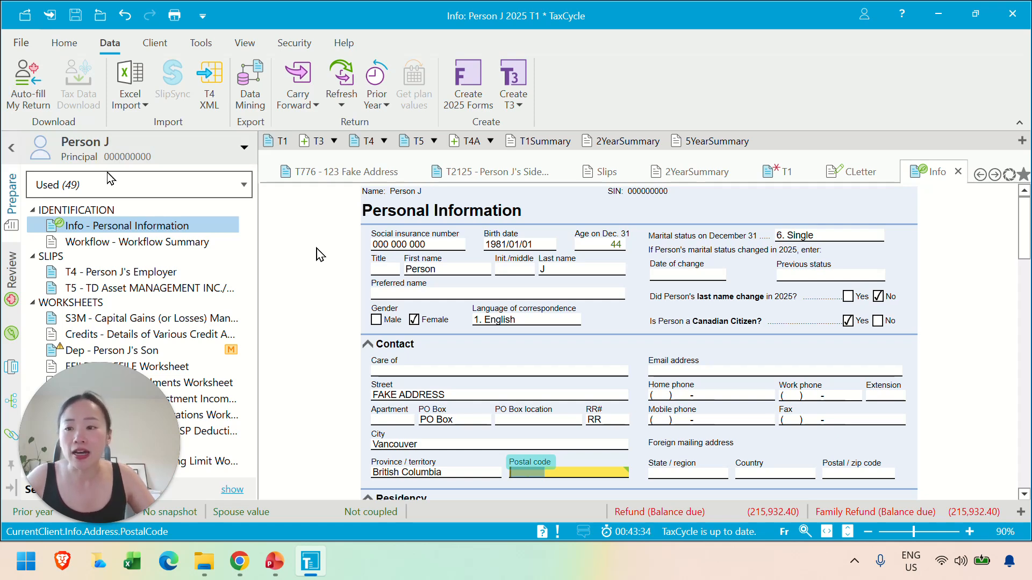
# Switch to the PowerPoint deck and go to slide 6 with the taxpayer's background facts
pyautogui.click(275, 565)
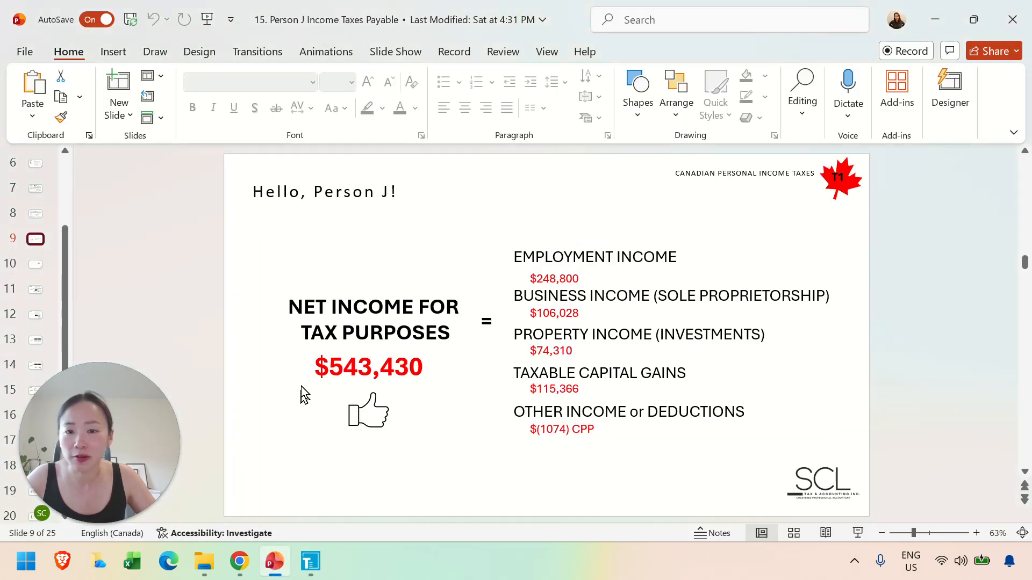
pyautogui.scroll(-2, 304, 395)
pyautogui.scroll(4, 304, 392)
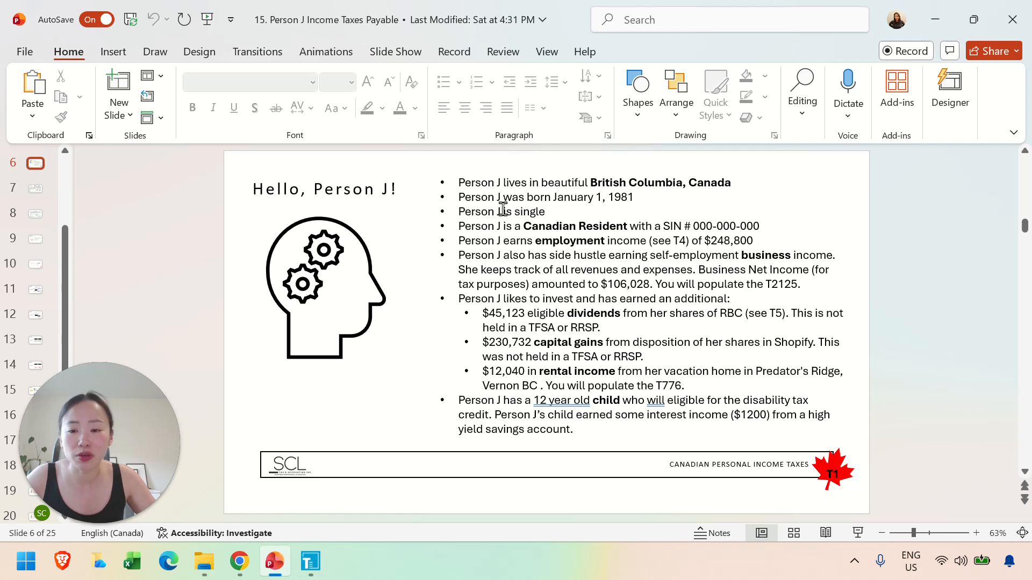
# Return to TaxCycle, search the forms for "t4", and open the existing T4 slip from the taxpayer's employer
pyautogui.click(312, 568)
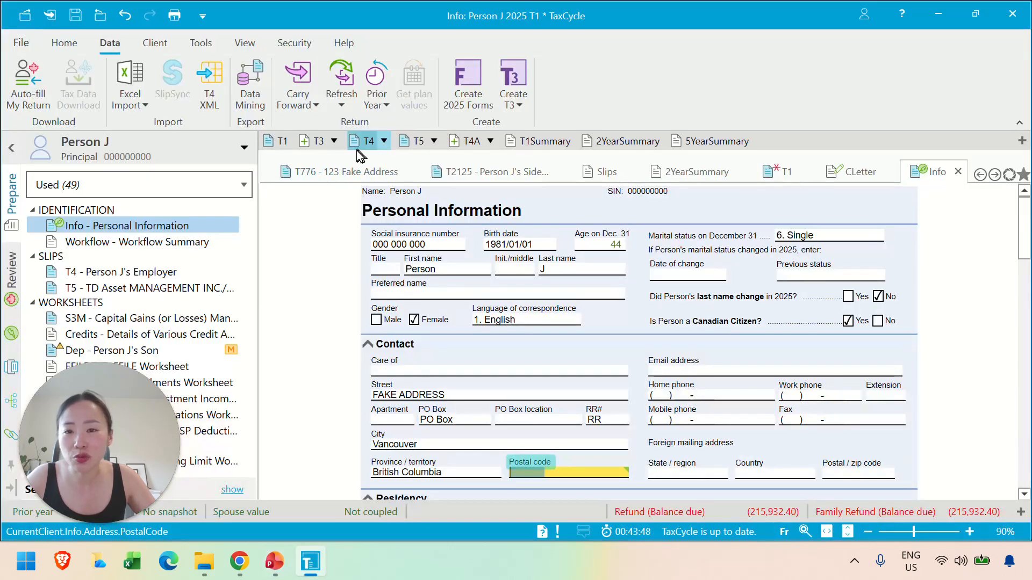
pyautogui.click(64, 44)
pyautogui.press('F4')
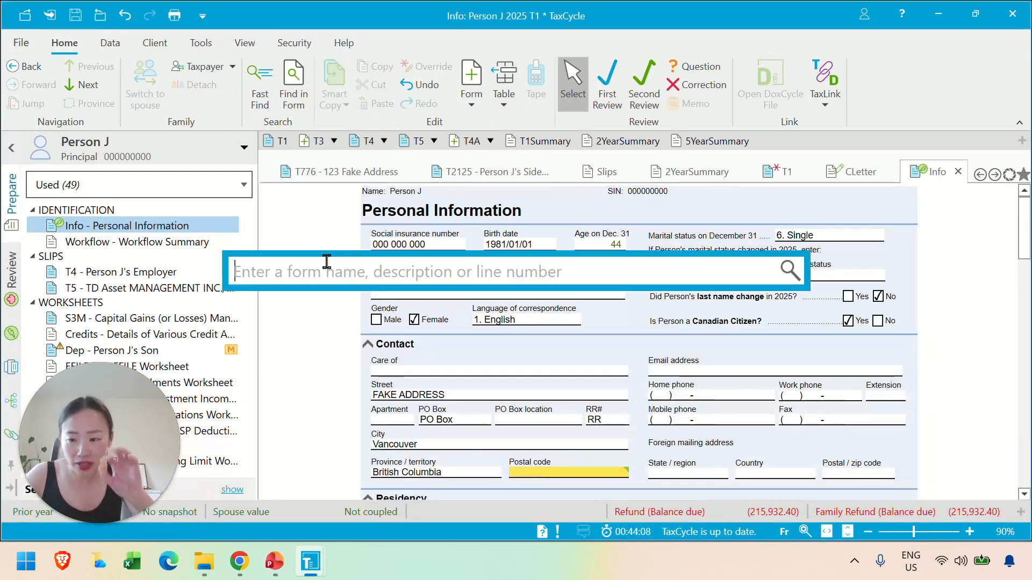
pyautogui.write('t4')
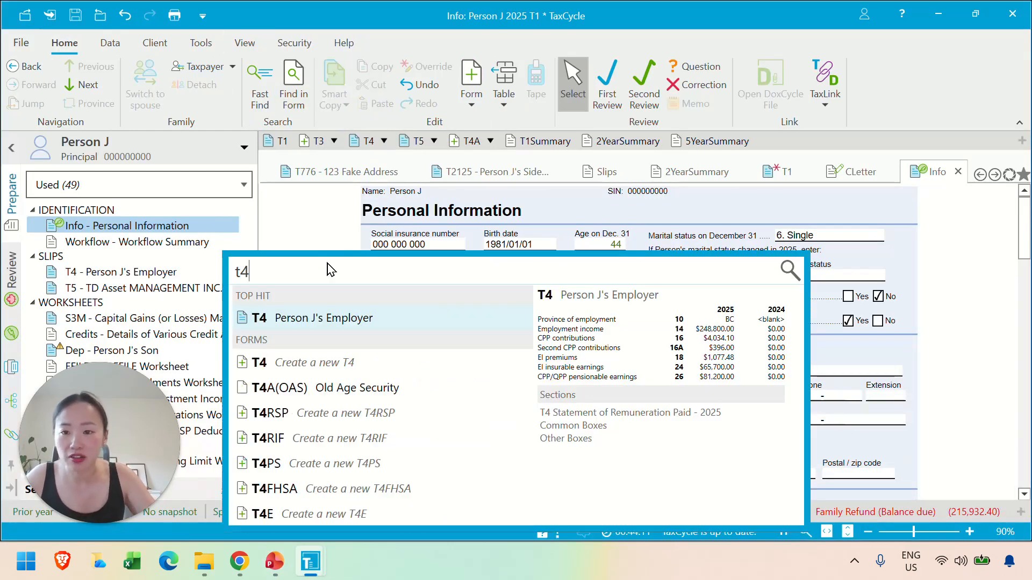
pyautogui.click(306, 325)
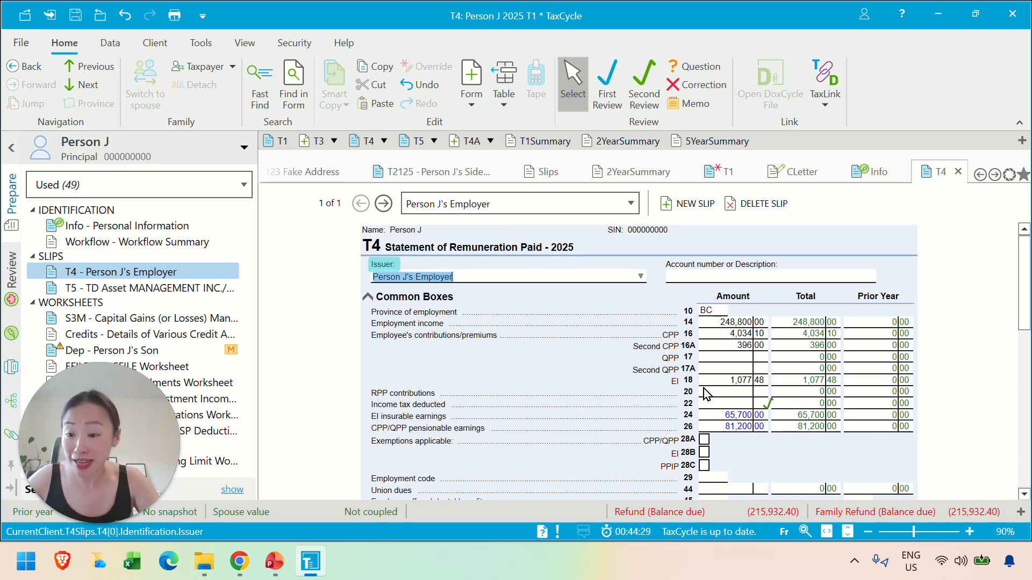
# Switch to the PowerPoint deck and show the sample T4 slip on slide 7
pyautogui.moveTo(274, 561)
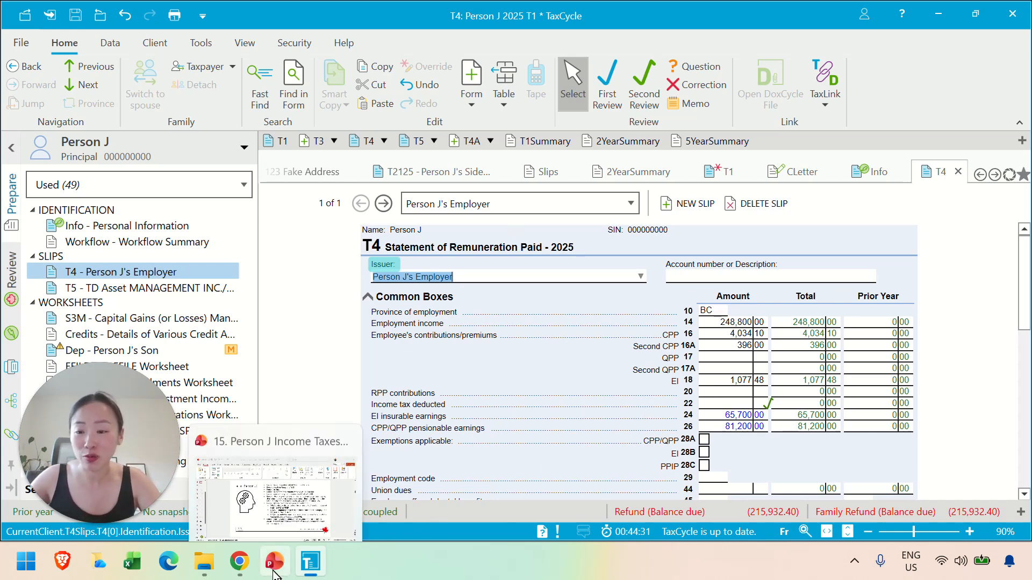
pyautogui.click(272, 525)
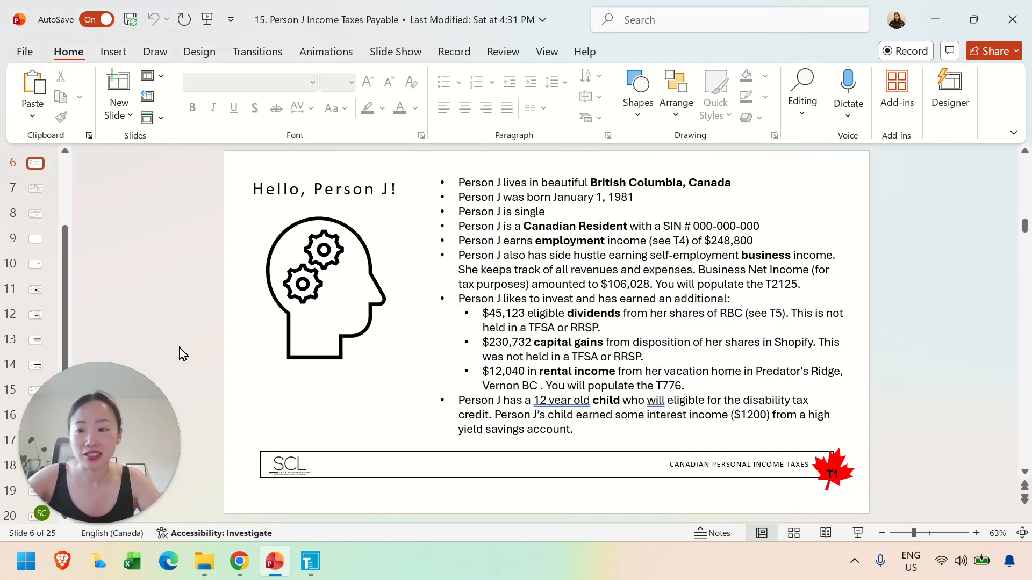
pyautogui.scroll(-1, 183, 353)
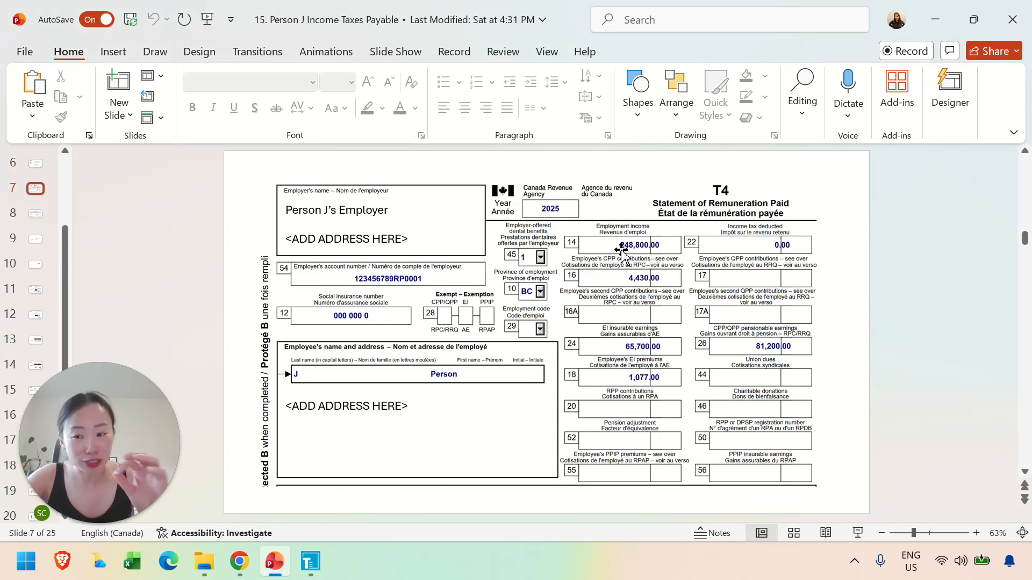
# Return to TaxCycle and review the Common Boxes and Other Boxes of the T4 form against the sample slip
pyautogui.hotkey('alt', 'Tab')
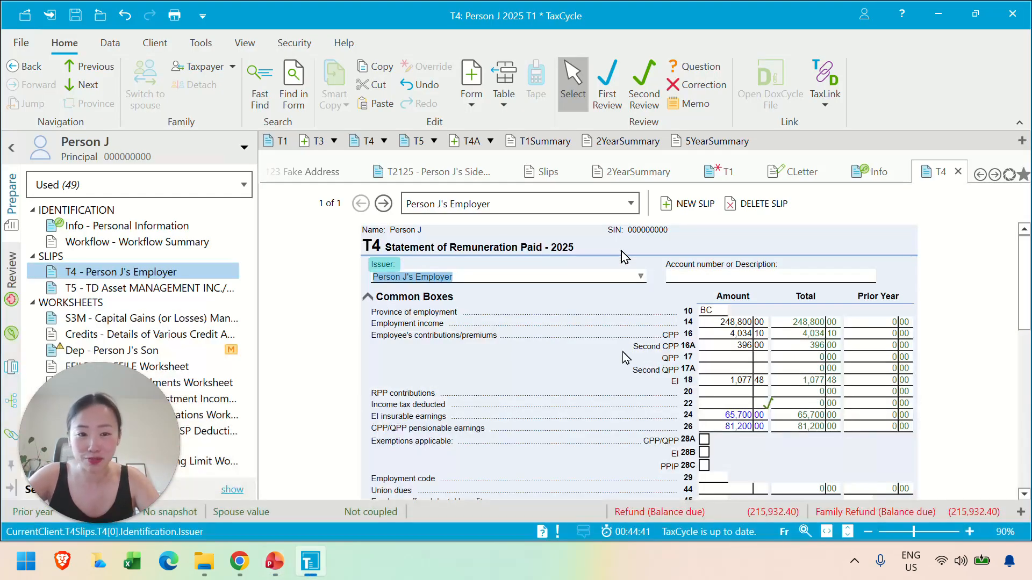
pyautogui.scroll(-3, 623, 366)
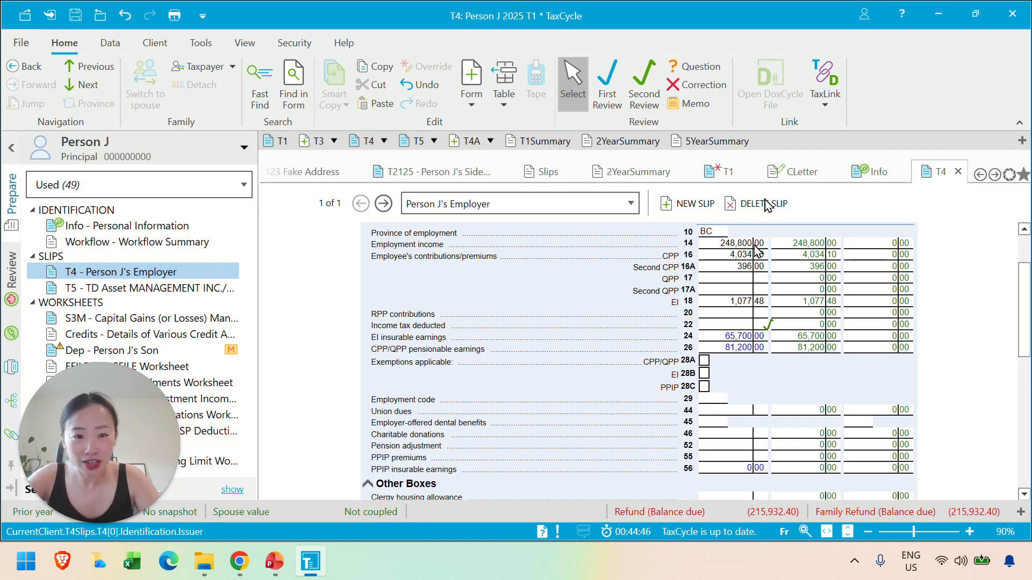
pyautogui.scroll(-10, 559, 361)
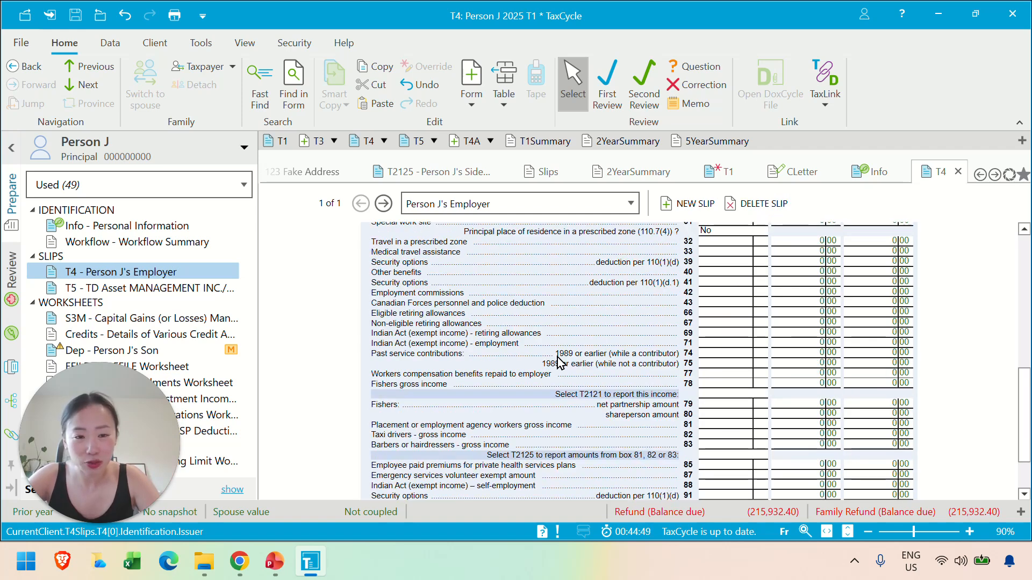
pyautogui.scroll(15, 559, 361)
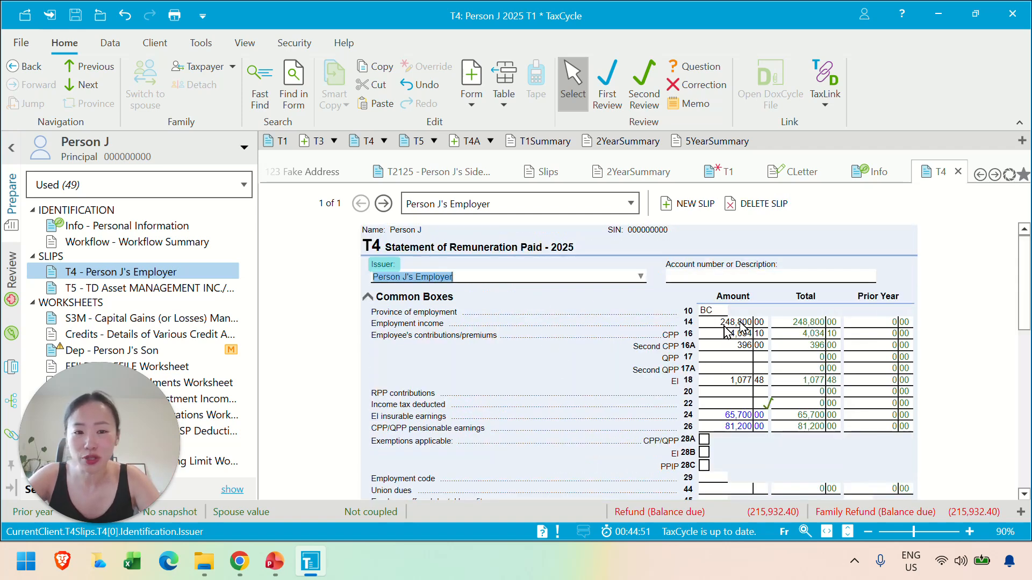
# Consult the sample T5 slip on PowerPoint slide 8, and open the TD Asset Management T5 slip in TaxCycle
pyautogui.hotkey('alt', 'Tab')
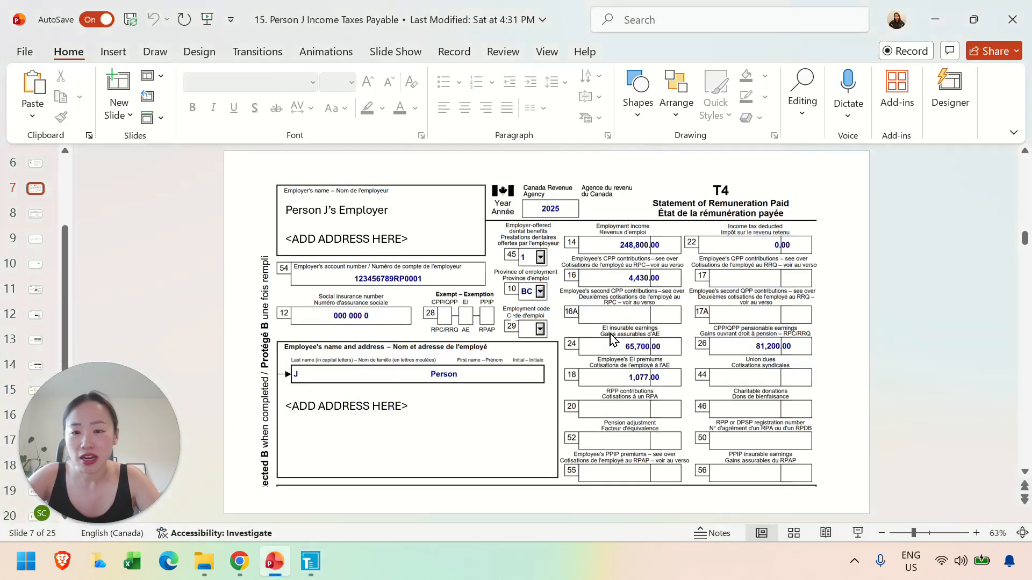
pyautogui.scroll(-1, 179, 263)
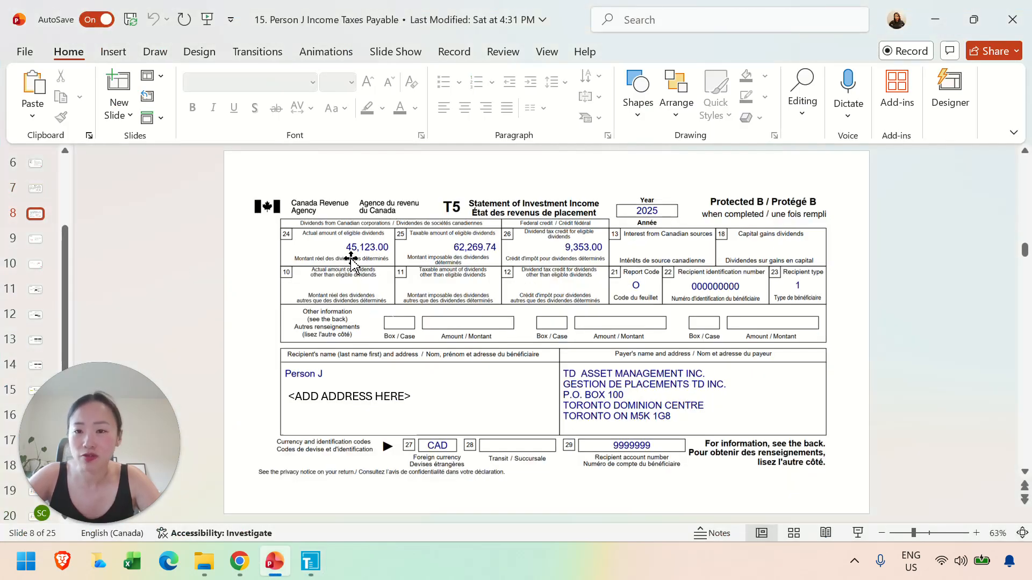
pyautogui.hotkey('alt', 'Tab')
pyautogui.click(201, 289)
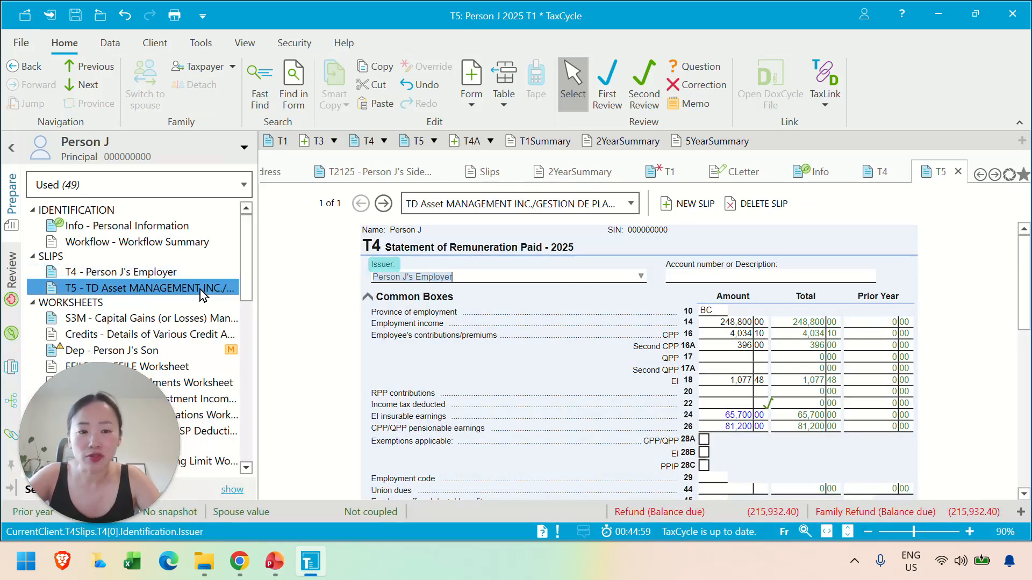
# Examine the actual and taxable eligible dividend amounts in boxes 24 and 25 of the T5 form
pyautogui.click(730, 430)
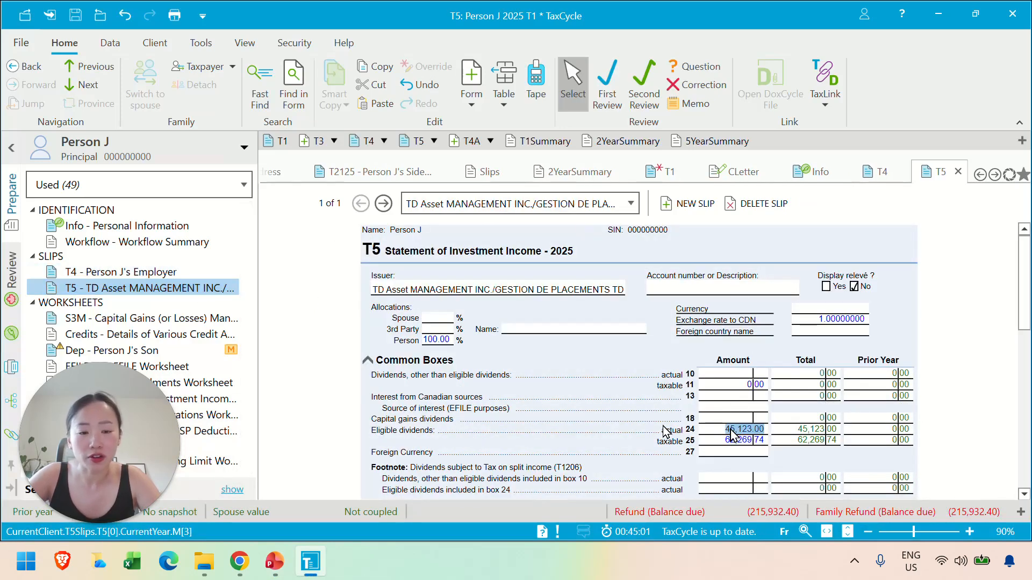
pyautogui.scroll(3, 663, 427)
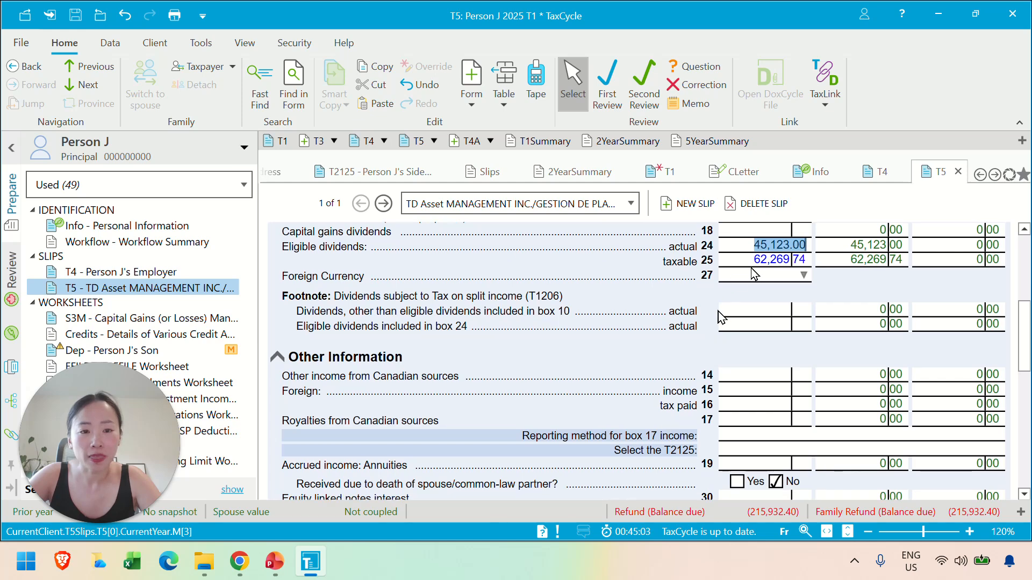
pyautogui.scroll(1, 757, 277)
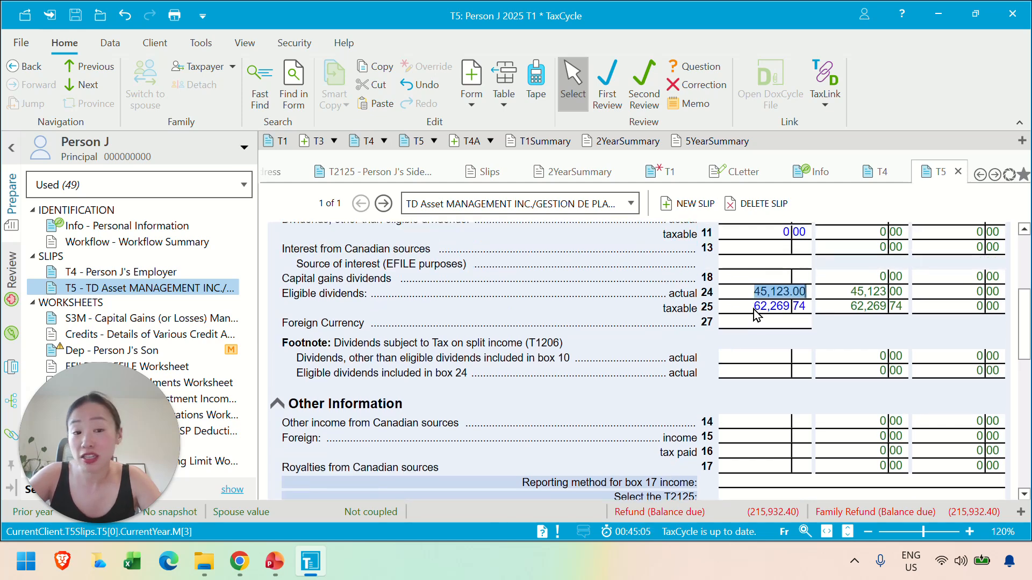
pyautogui.click(757, 310)
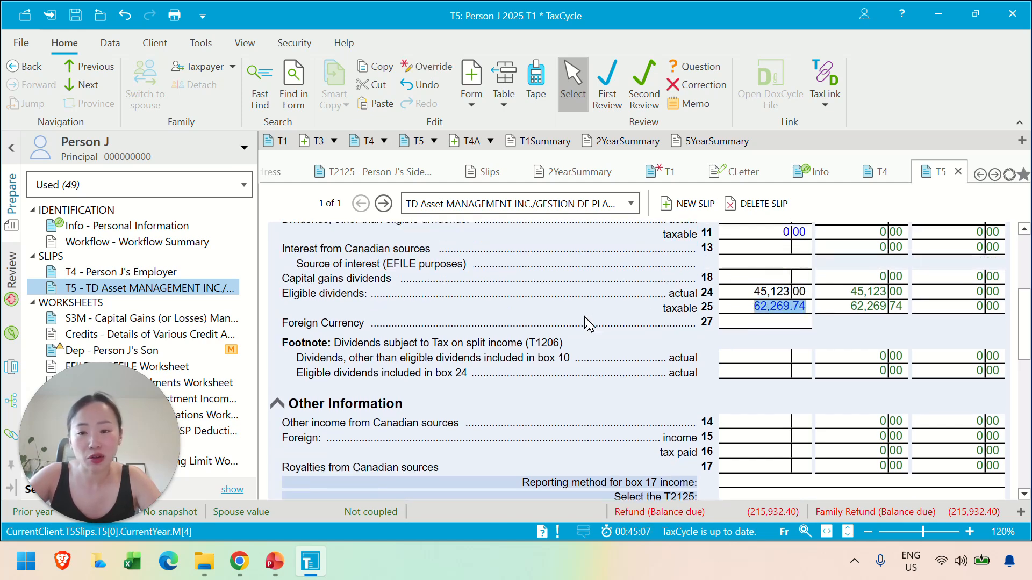
# Review the issuer details and Common Boxes of the T5 form, and switch to the sample T5 slip in PowerPoint
pyautogui.scroll(5, 591, 327)
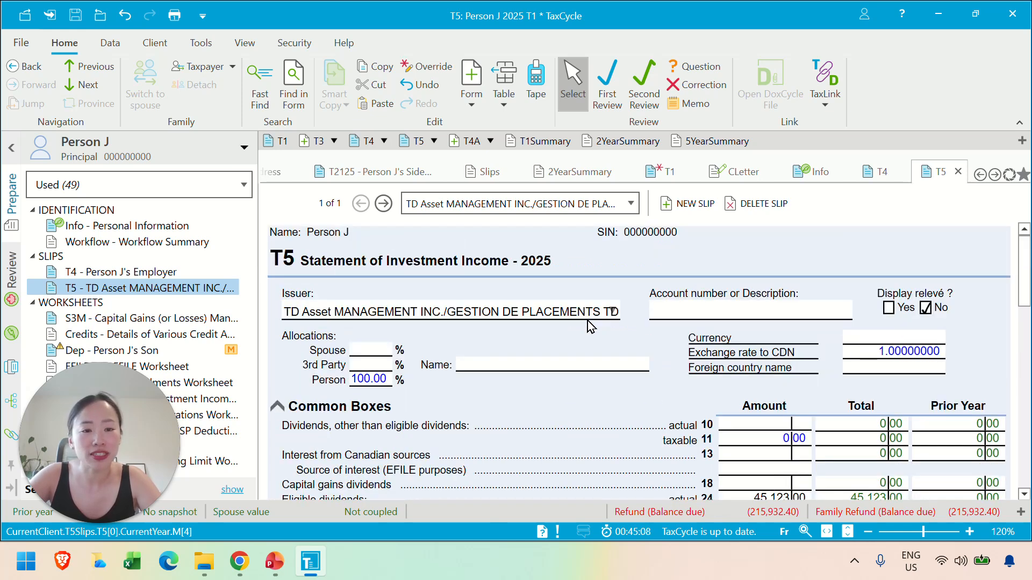
pyautogui.scroll(-5, 591, 327)
pyautogui.scroll(1, 591, 326)
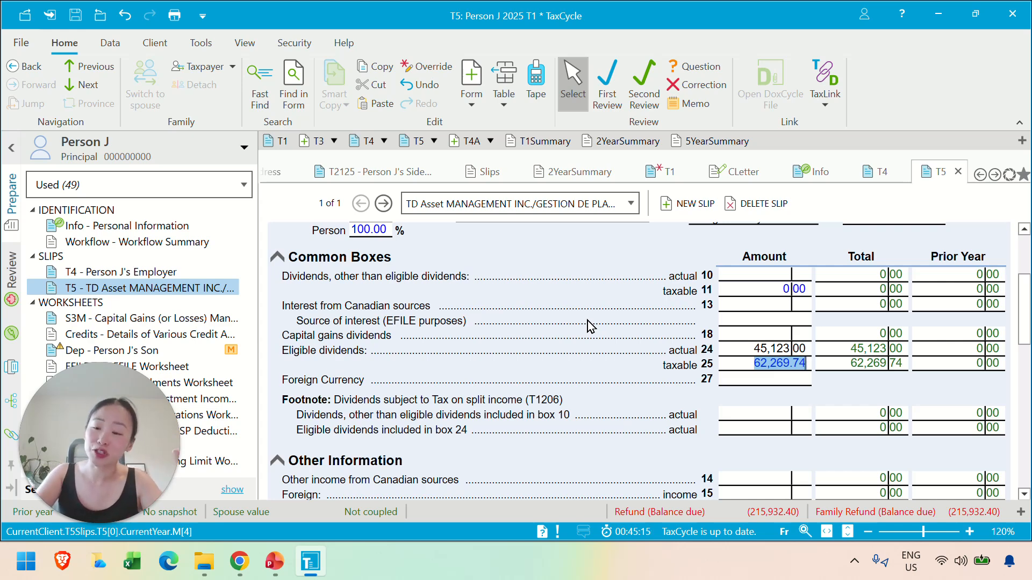
pyautogui.hotkey('alt', 'Tab')
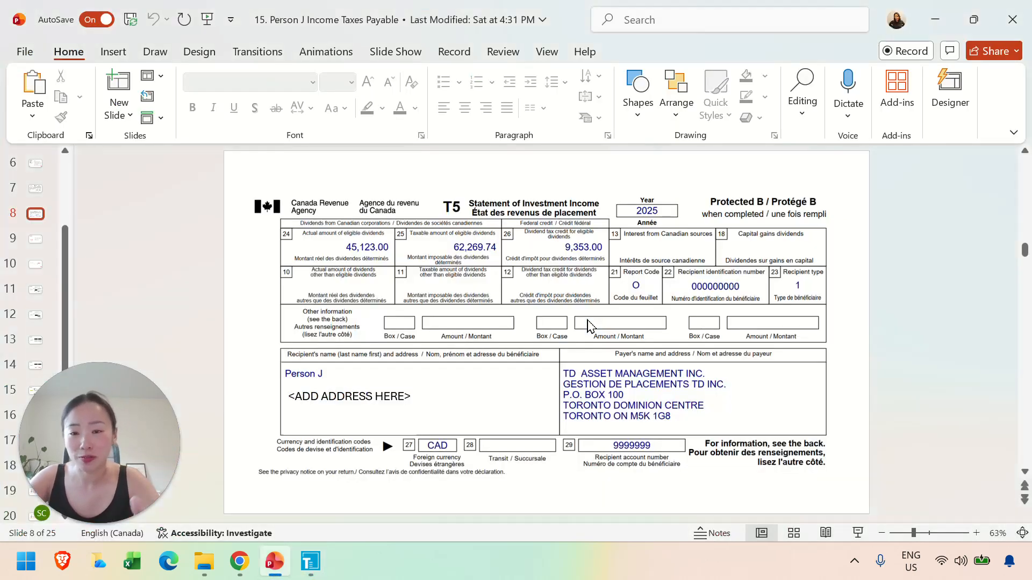
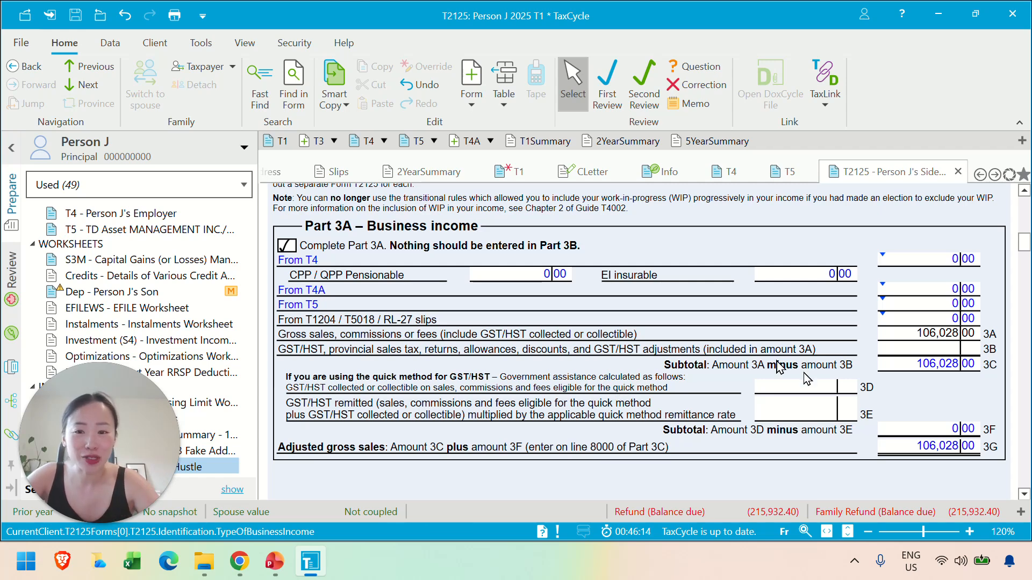
# Review the business income in Parts 3A and 3C and the expense lines in Part 4 of the T2125
pyautogui.scroll(15, 795, 339)
pyautogui.scroll(-15, 804, 318)
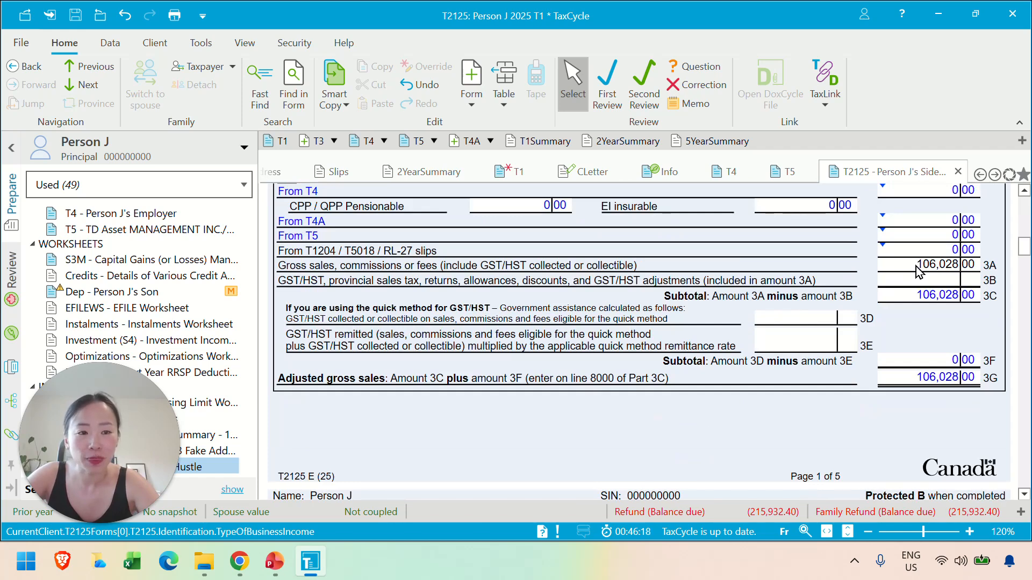
pyautogui.scroll(-10, 917, 272)
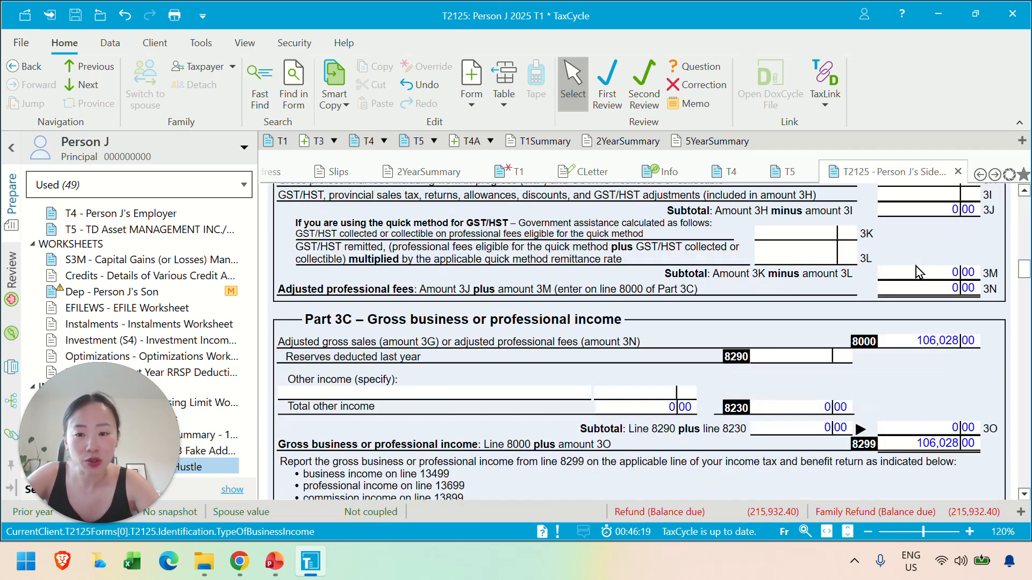
pyautogui.scroll(-10, 916, 267)
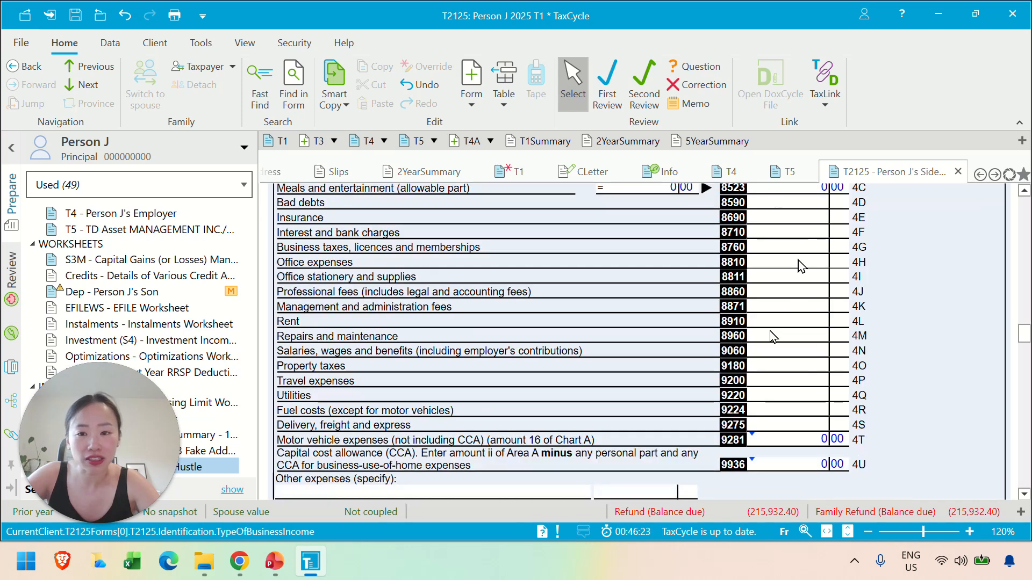
pyautogui.scroll(-5, 772, 336)
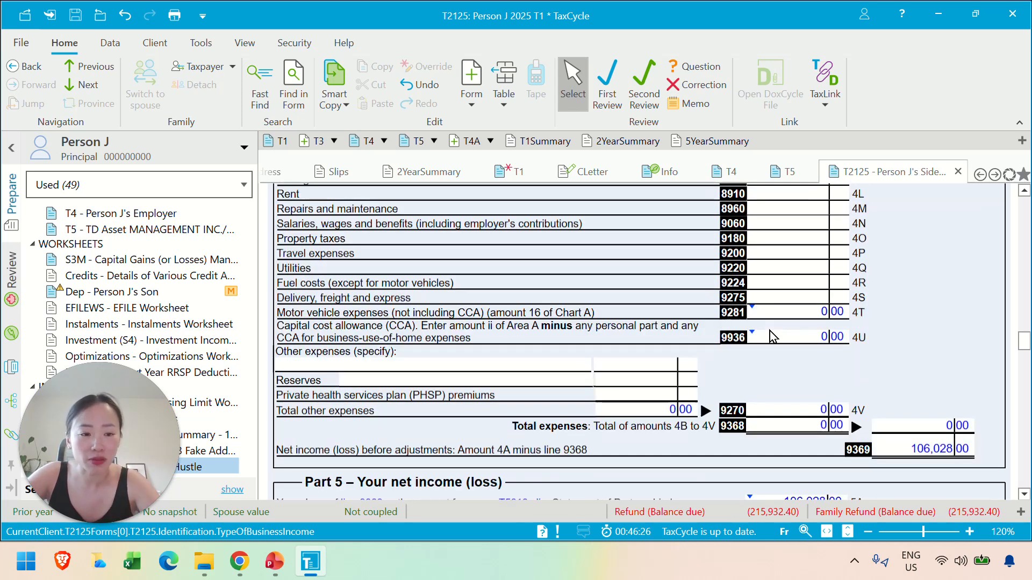
# Check the T2125 net income before adjustments on line 9369 and the final net income on line 9946
pyautogui.click(891, 292)
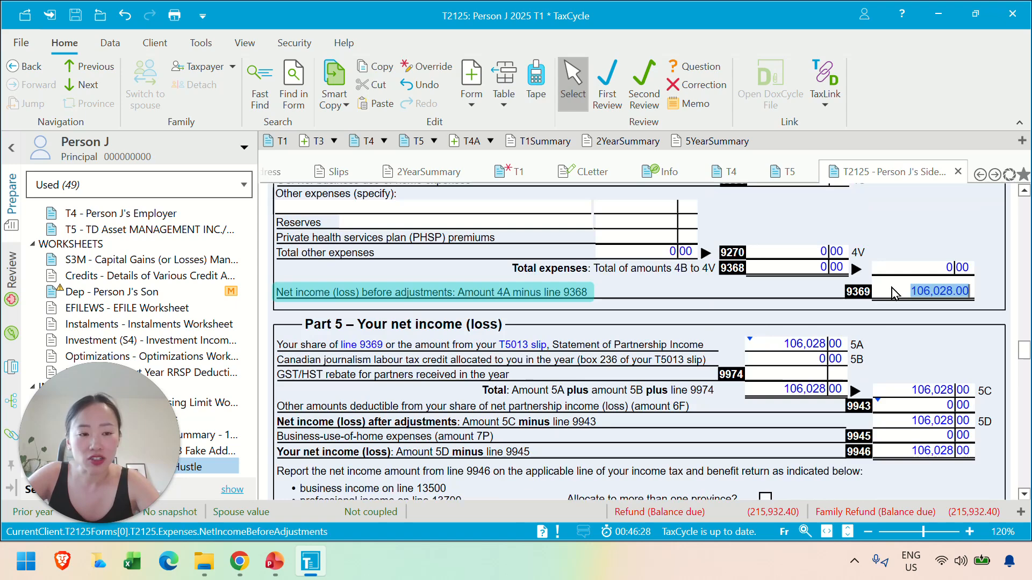
pyautogui.click(926, 450)
pyautogui.scroll(-2, 925, 449)
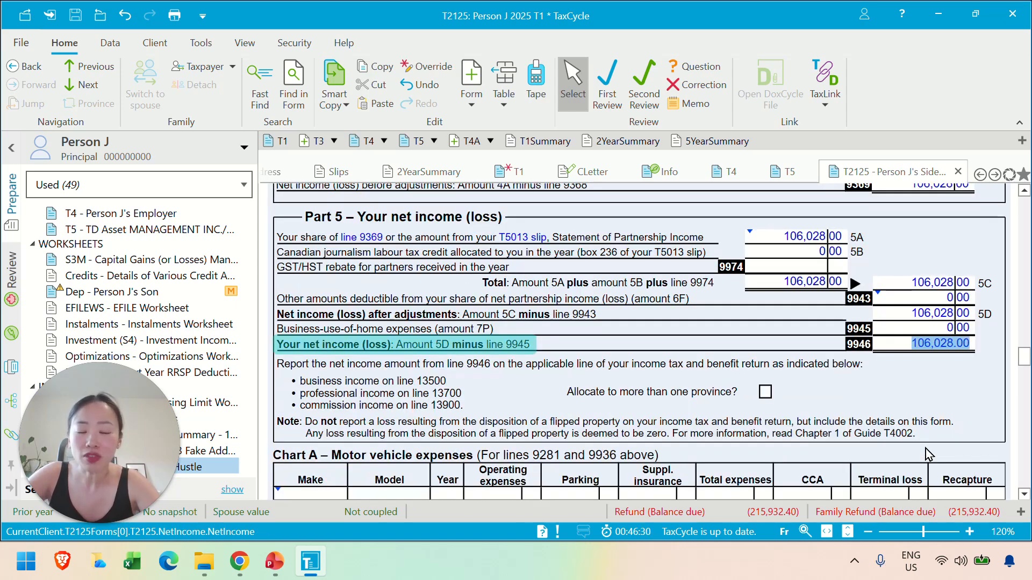
# Look over the T2125's Part 6 partnership deductions and Part 7 business-use-of-home expenses, and return to Part 5
pyautogui.scroll(-15, 925, 449)
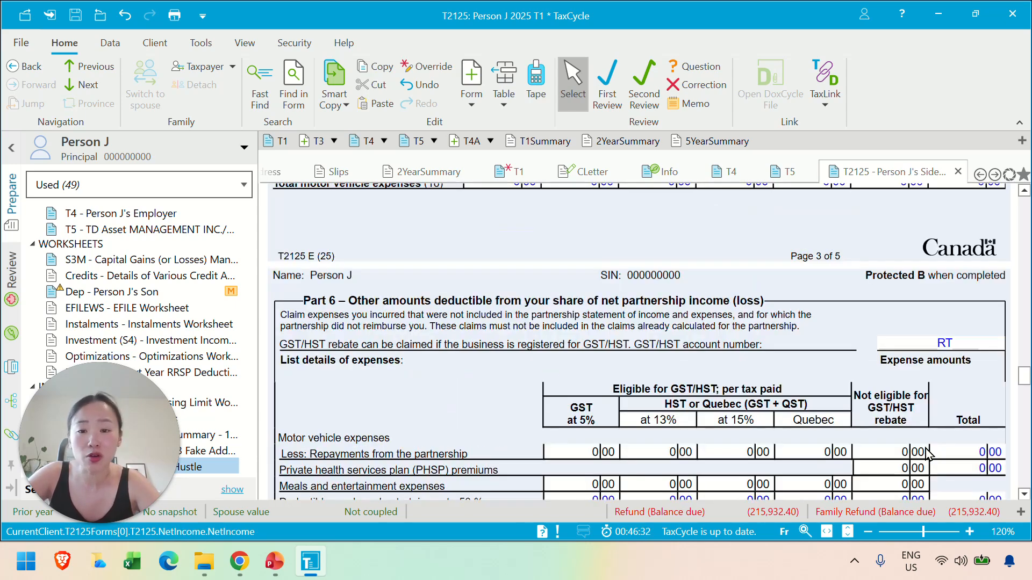
pyautogui.scroll(-7, 925, 449)
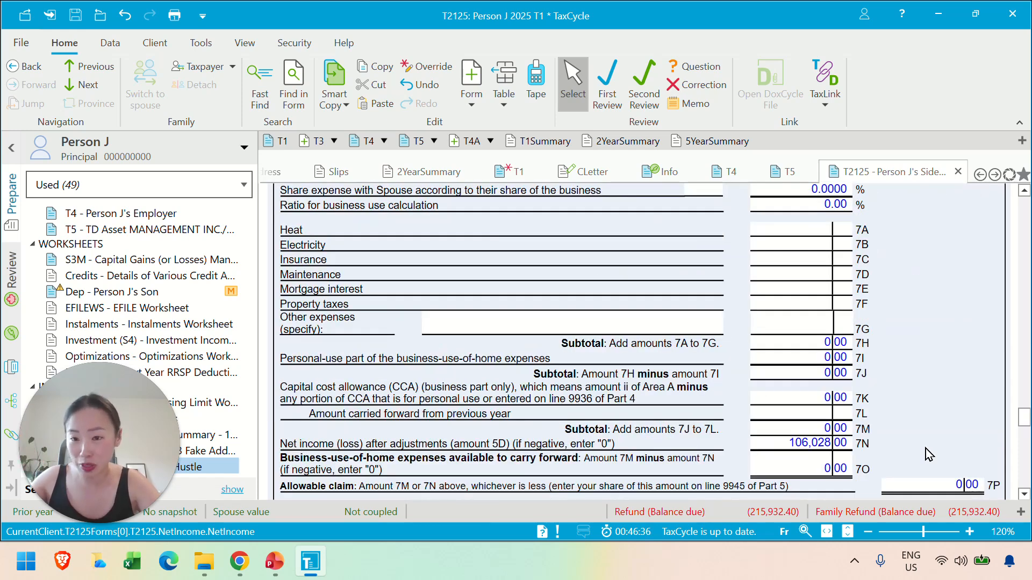
pyautogui.scroll(3, 926, 449)
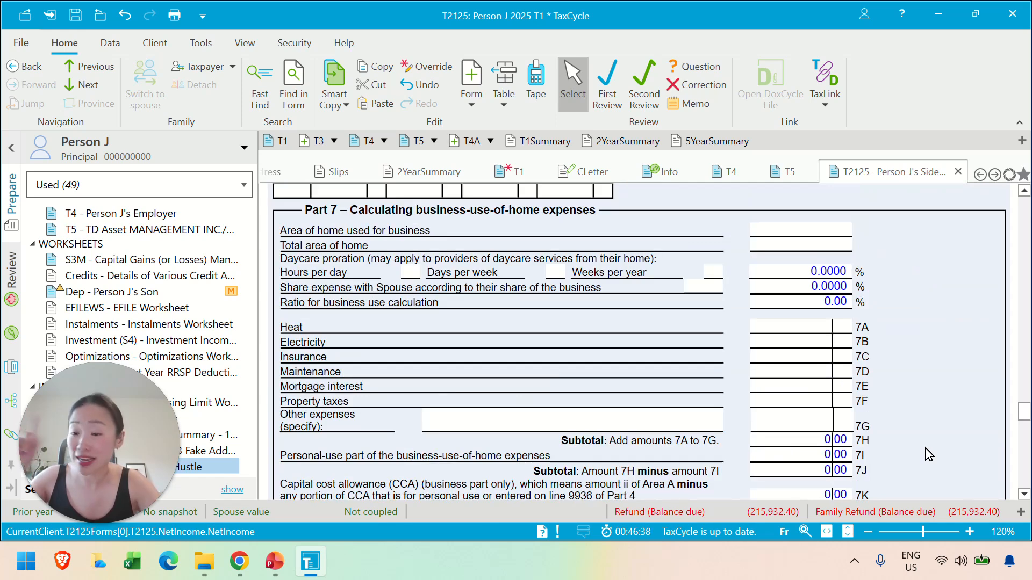
pyautogui.scroll(8, 925, 449)
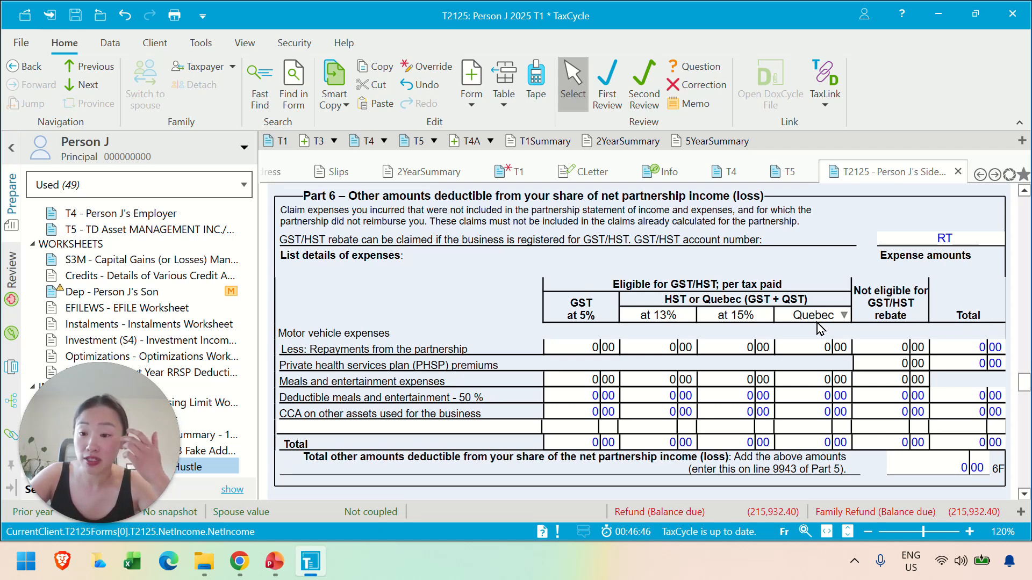
pyautogui.scroll(3, 817, 327)
pyautogui.scroll(8, 817, 323)
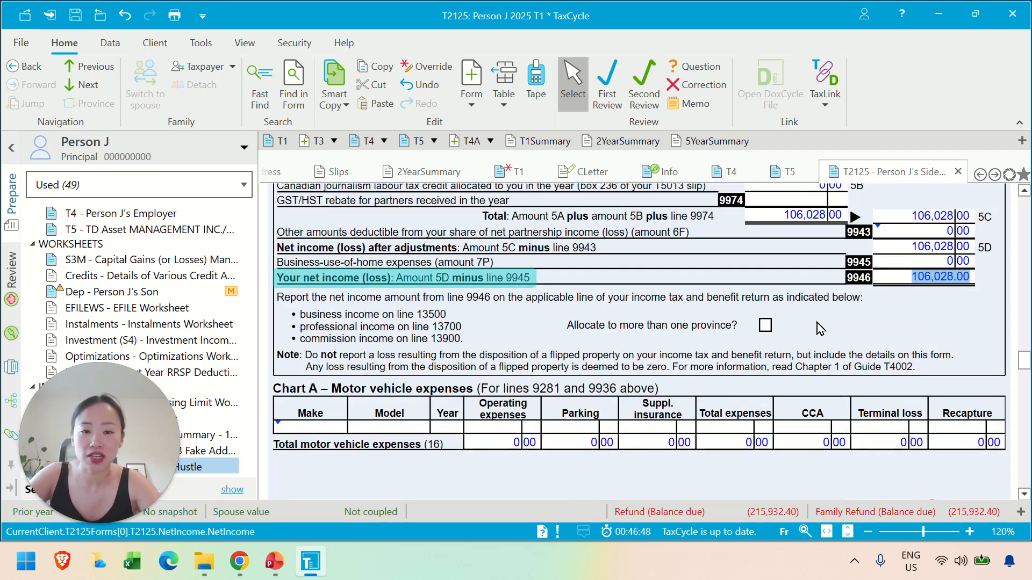
# Consult the capital gains details on PowerPoint slide 6, and search TaxCycle's forms for T5008
pyautogui.hotkey('alt', 'Tab')
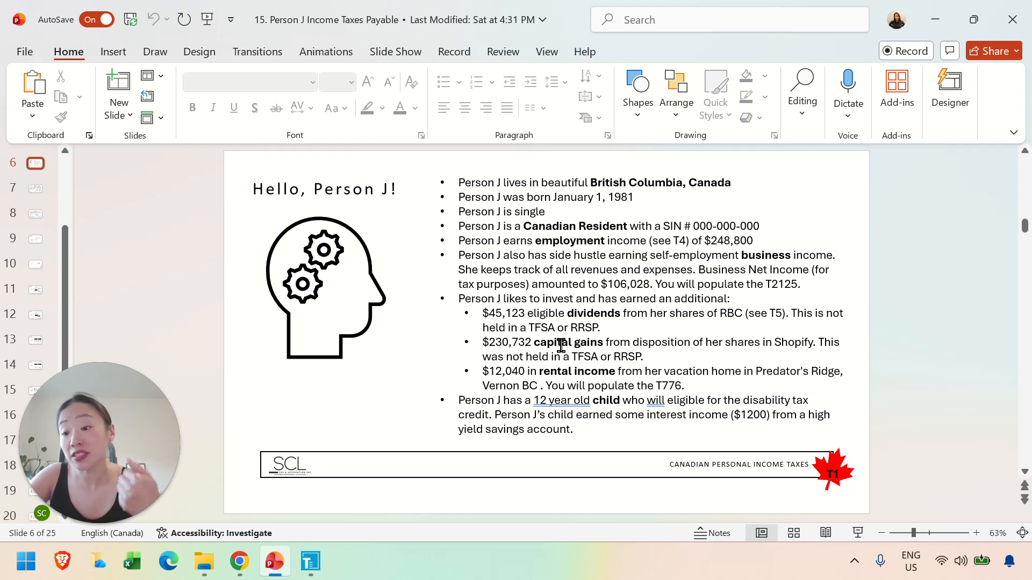
pyautogui.hotkey('alt', 'Tab')
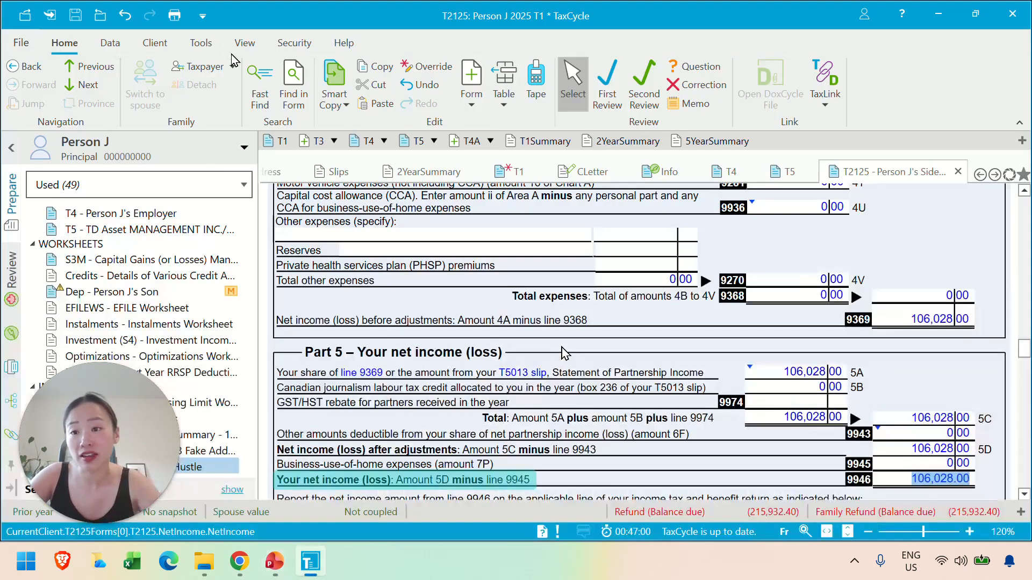
pyautogui.click(260, 79)
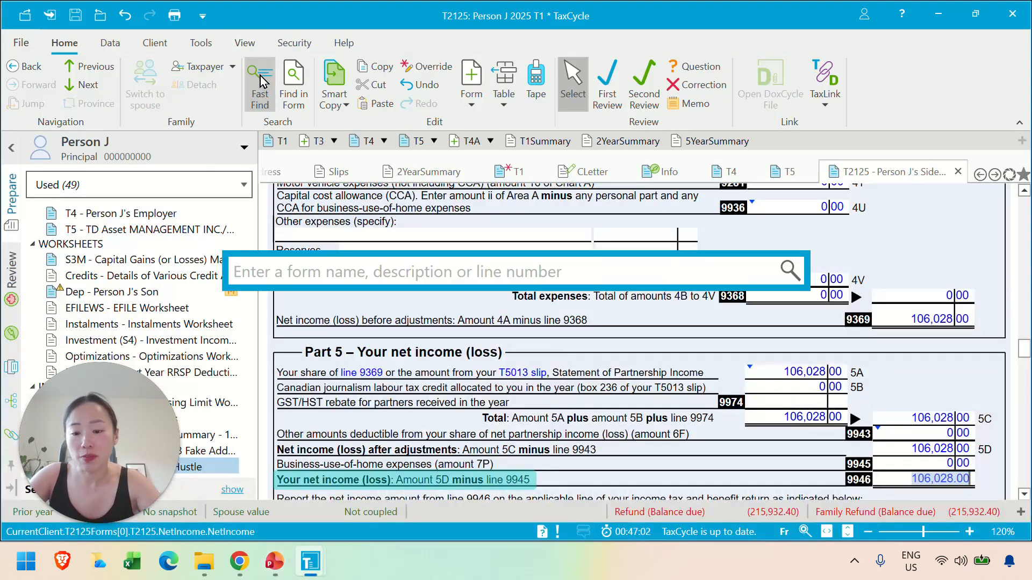
pyautogui.write('t5008')
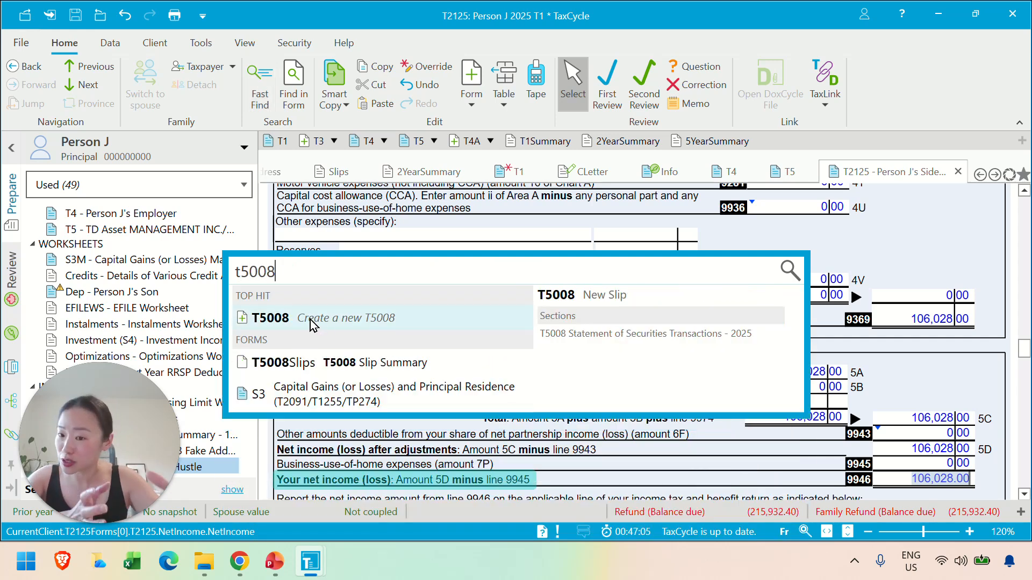
# Search for S3 instead and open the Capital Gains (or Losses) and Principal Residence form
pyautogui.doubleClick(268, 262)
pyautogui.write('s3')
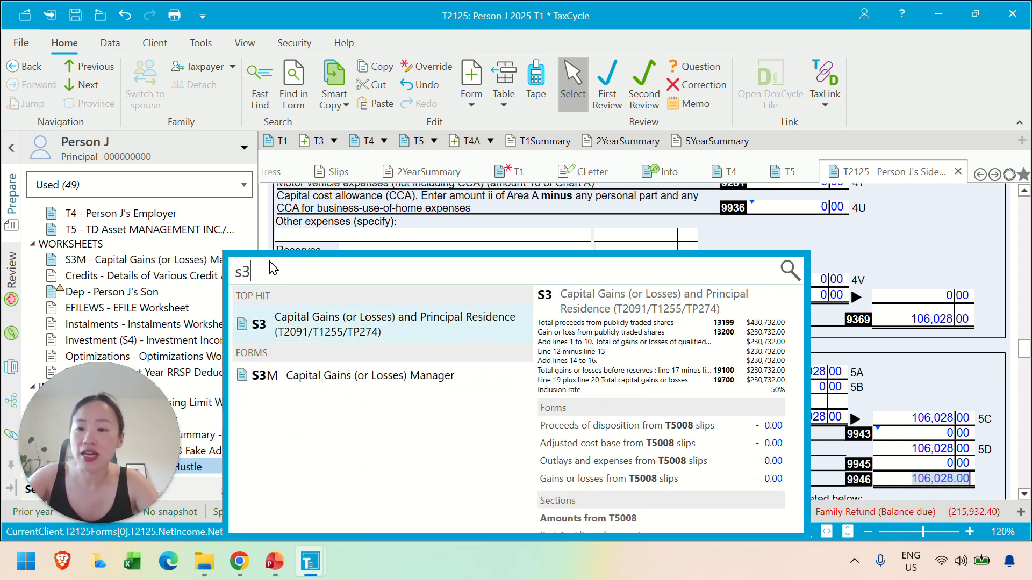
pyautogui.press('Return')
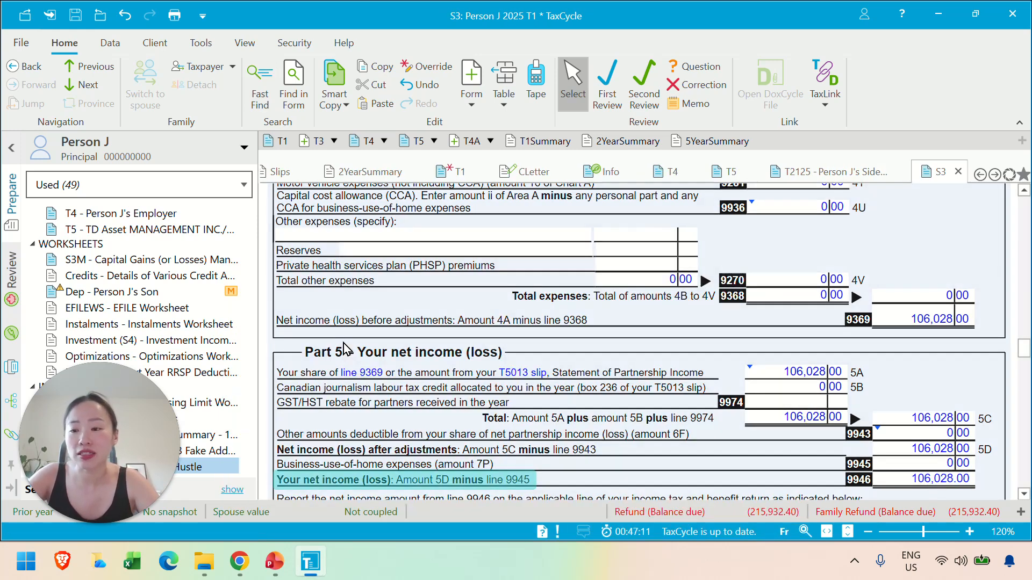
# Read the Schedule 3 instructions and its Part 1 flipped property and principal residence sections
pyautogui.scroll(10, 344, 349)
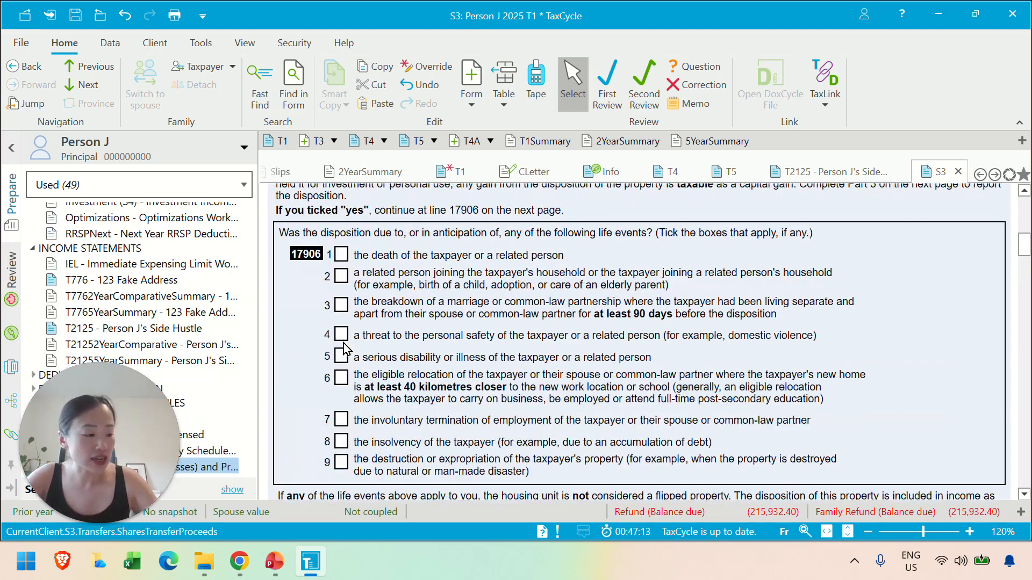
pyautogui.scroll(10, 344, 349)
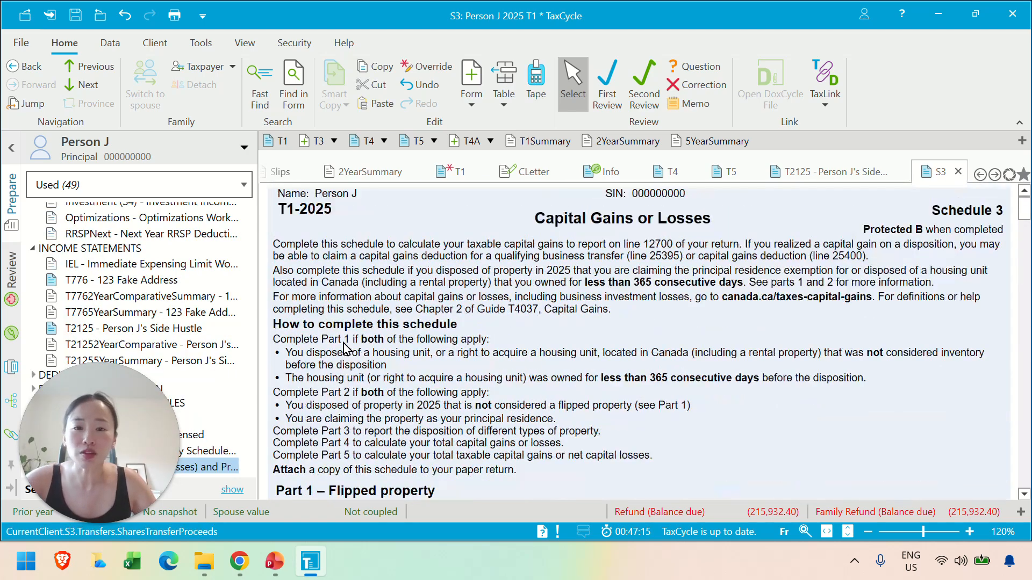
pyautogui.scroll(-10, 345, 349)
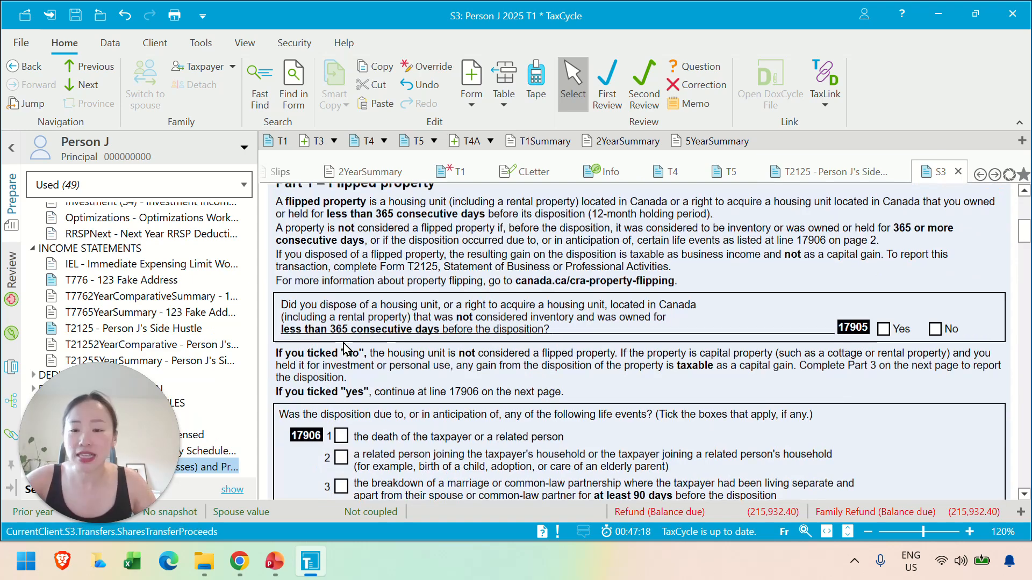
pyautogui.scroll(-5, 344, 349)
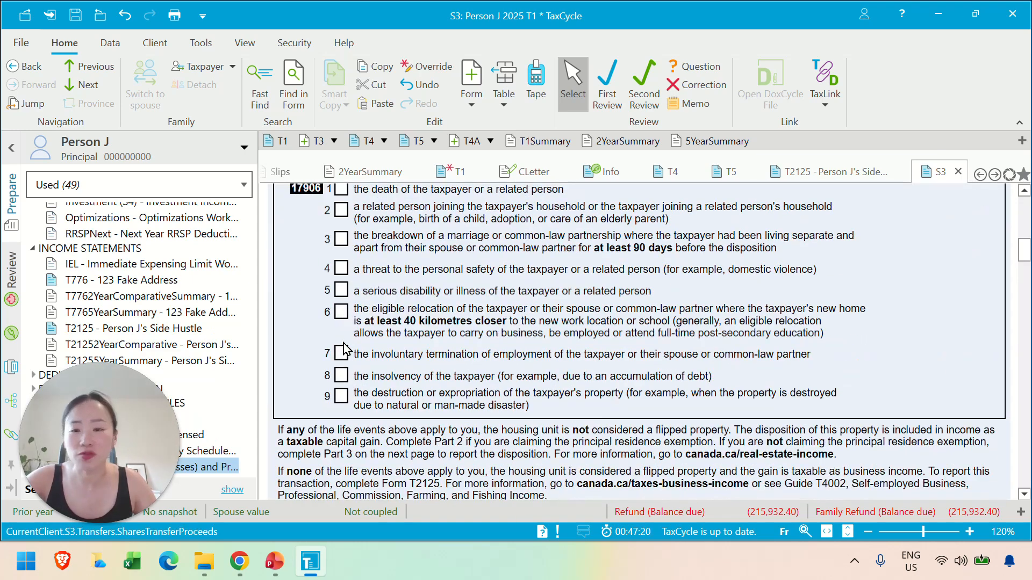
pyautogui.scroll(-8, 343, 349)
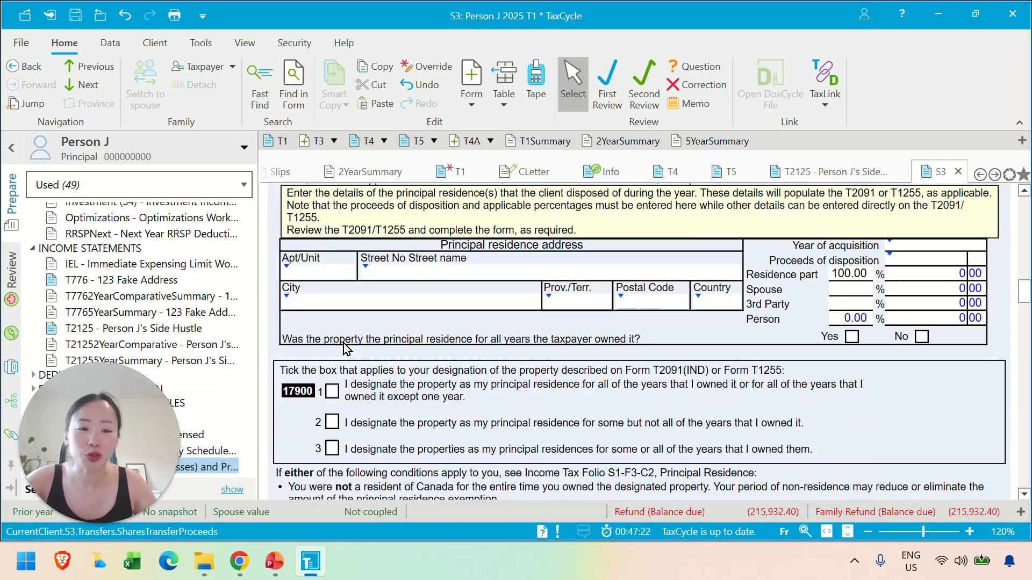
pyautogui.scroll(-10, 345, 349)
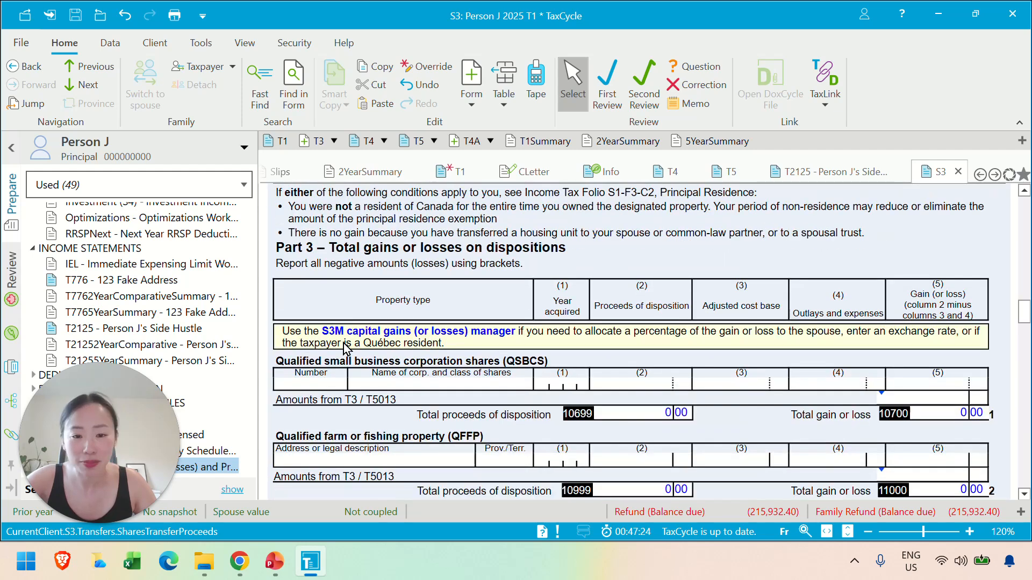
# Examine the property types in Part 3 of Schedule 3, including the Cameco entry under publicly traded shares
pyautogui.scroll(-2, 344, 349)
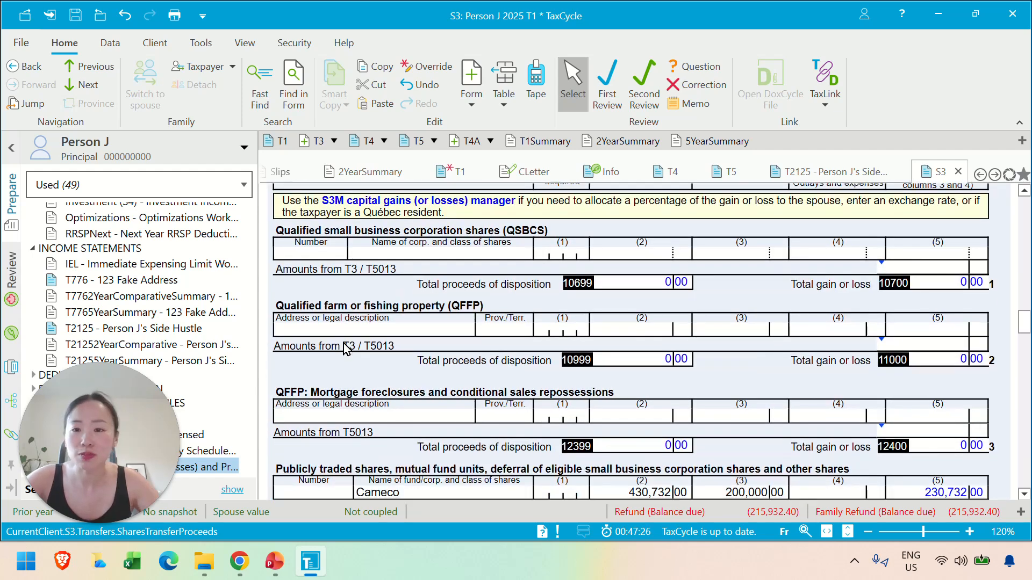
pyautogui.scroll(-10, 347, 350)
pyautogui.scroll(-5, 343, 343)
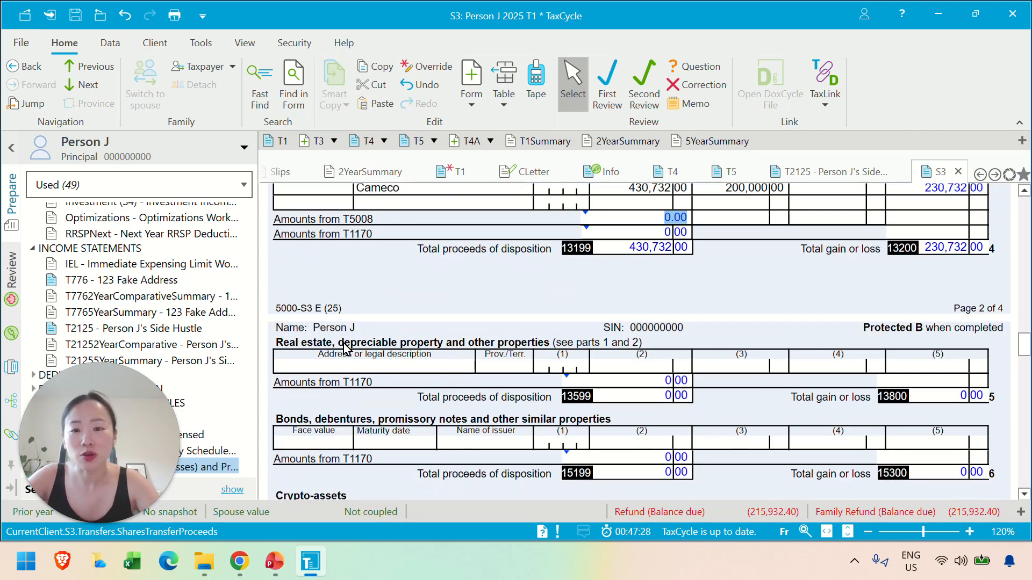
pyautogui.scroll(-20, 343, 344)
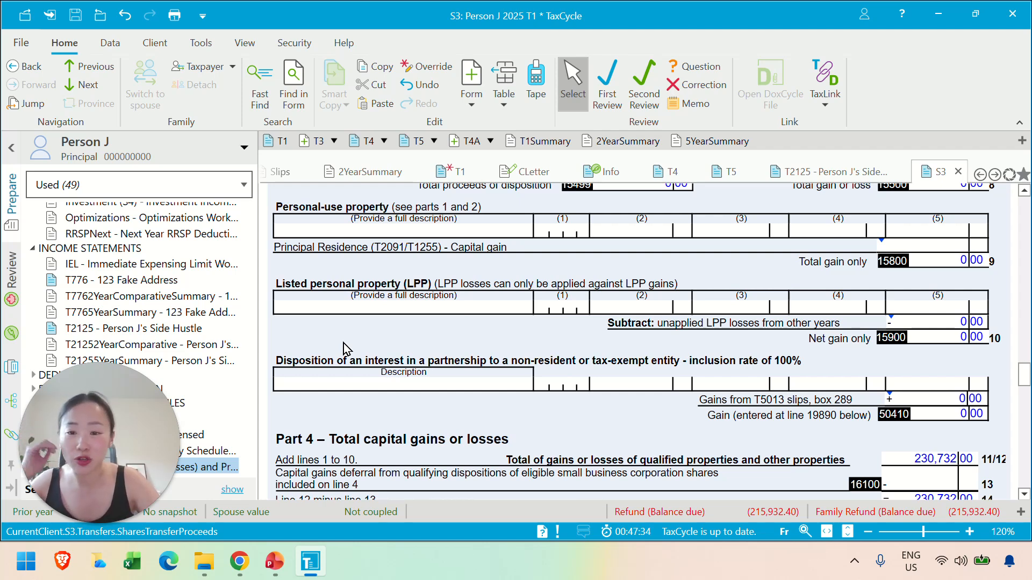
pyautogui.scroll(3, 344, 344)
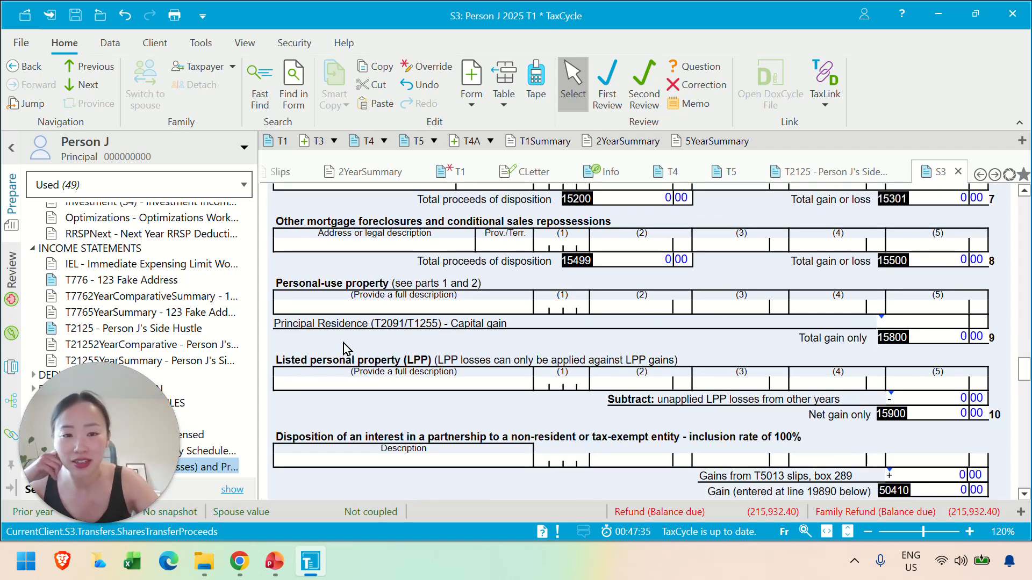
pyautogui.scroll(7, 344, 343)
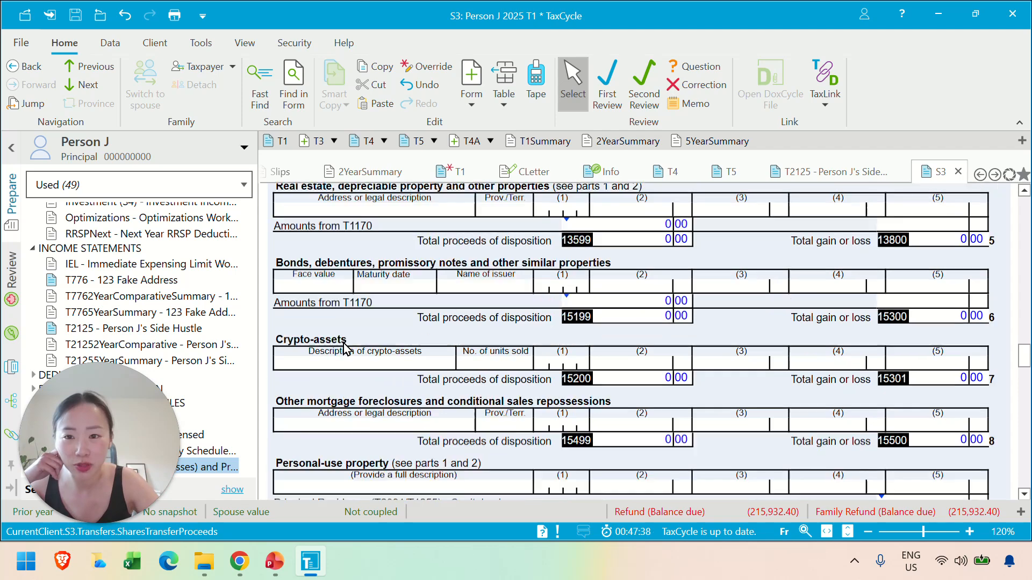
pyautogui.scroll(5, 344, 347)
# Examine the total and taxable capital gains calculations in Parts 4 and 5 of Schedule 3
pyautogui.scroll(-20, 344, 347)
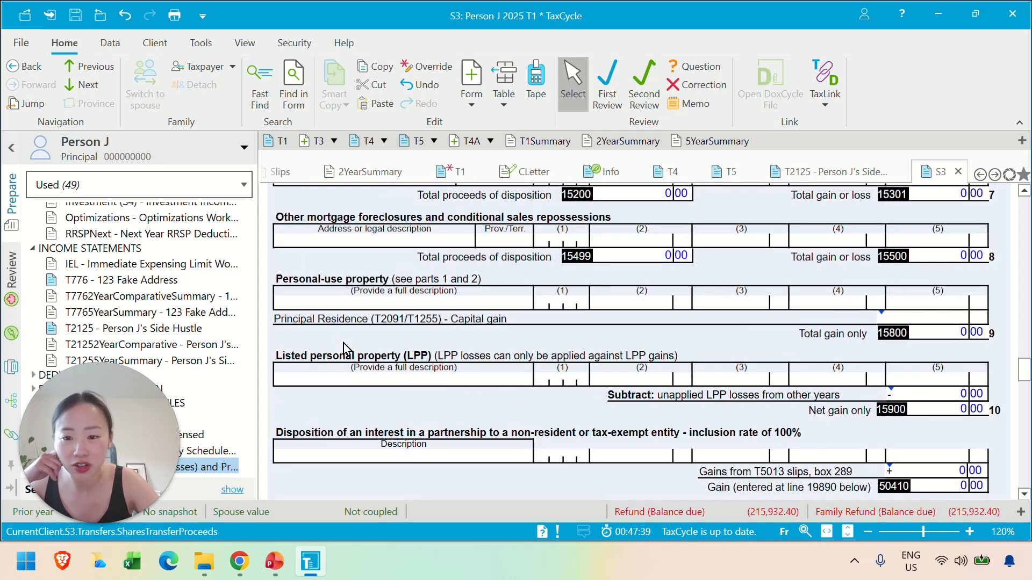
pyautogui.scroll(9, 344, 344)
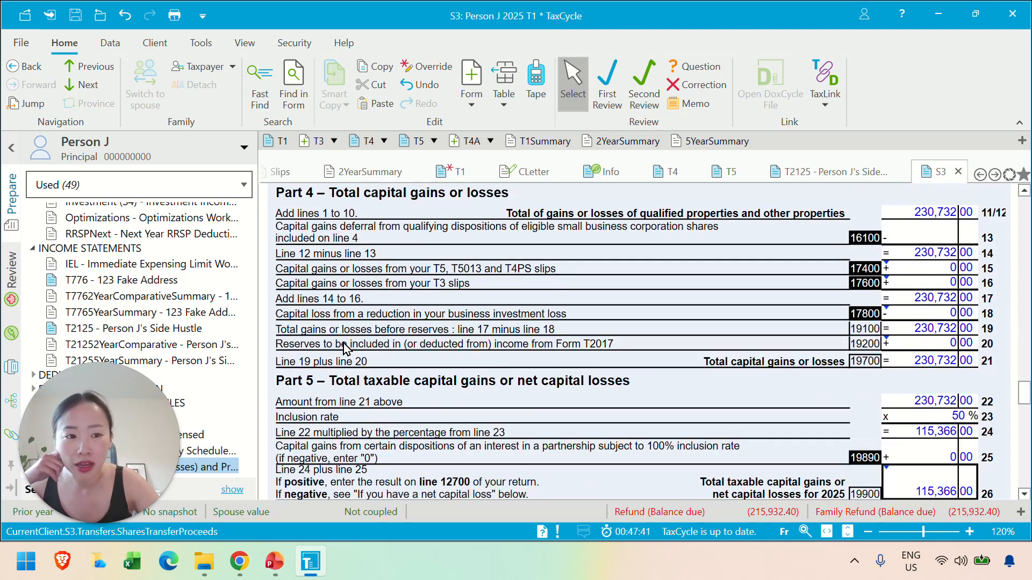
pyautogui.scroll(20, 344, 343)
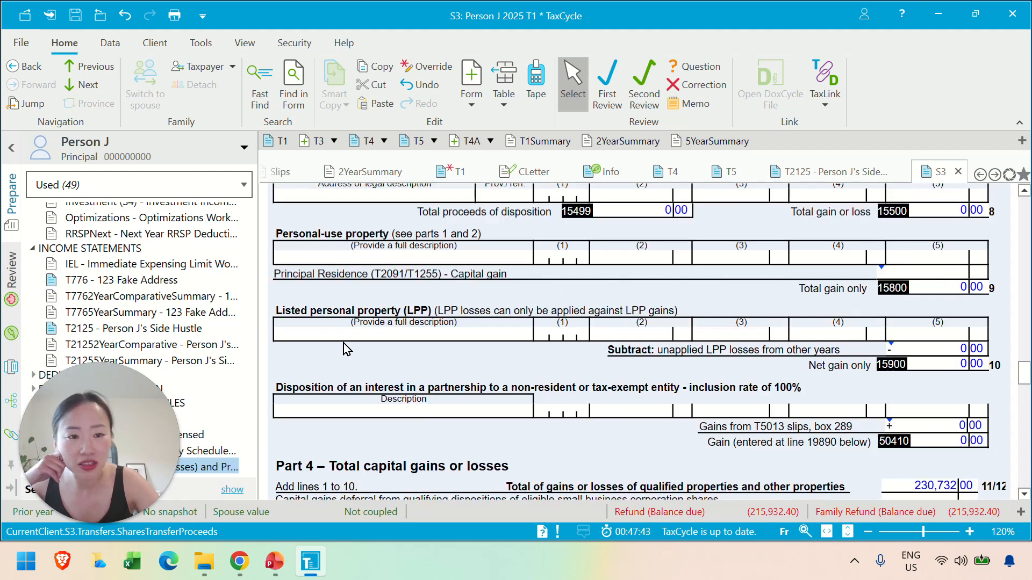
# Change the publicly traded share name on Schedule 3 from Cameco to Shopify and check it against the case slide
pyautogui.scroll(1, 344, 343)
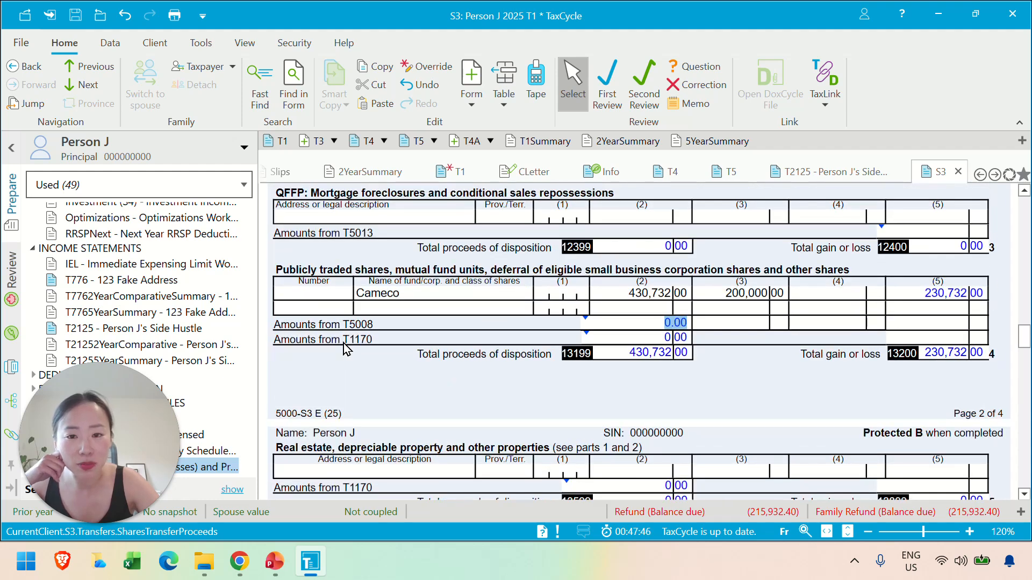
pyautogui.click(440, 297)
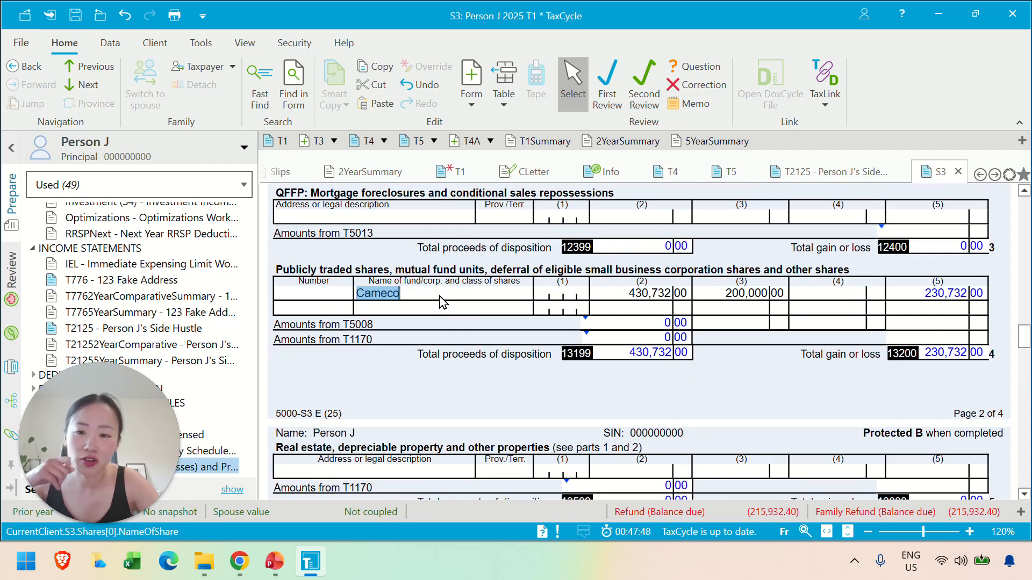
pyautogui.write('Shopify')
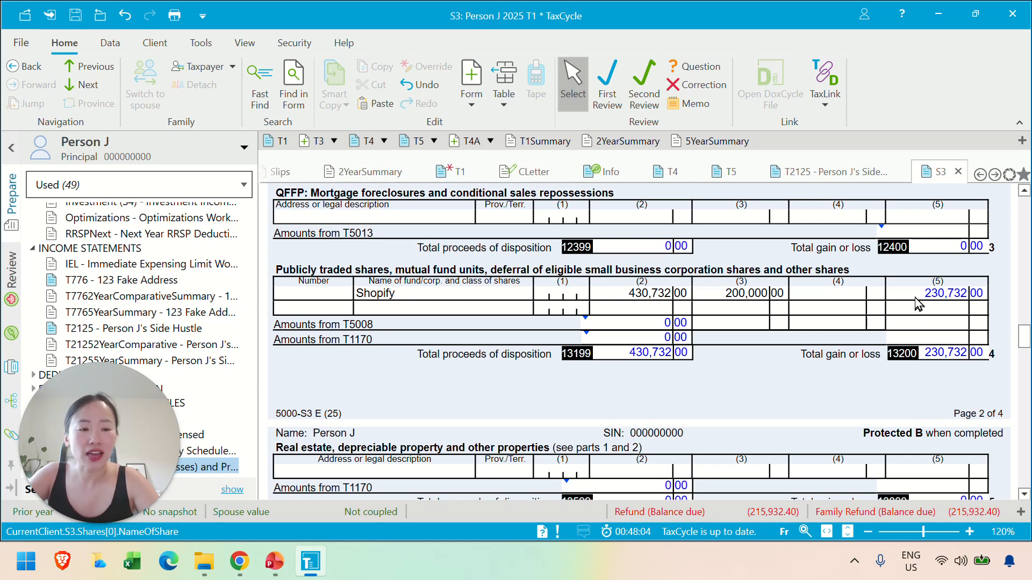
pyautogui.hotkey('alt', 'Tab')
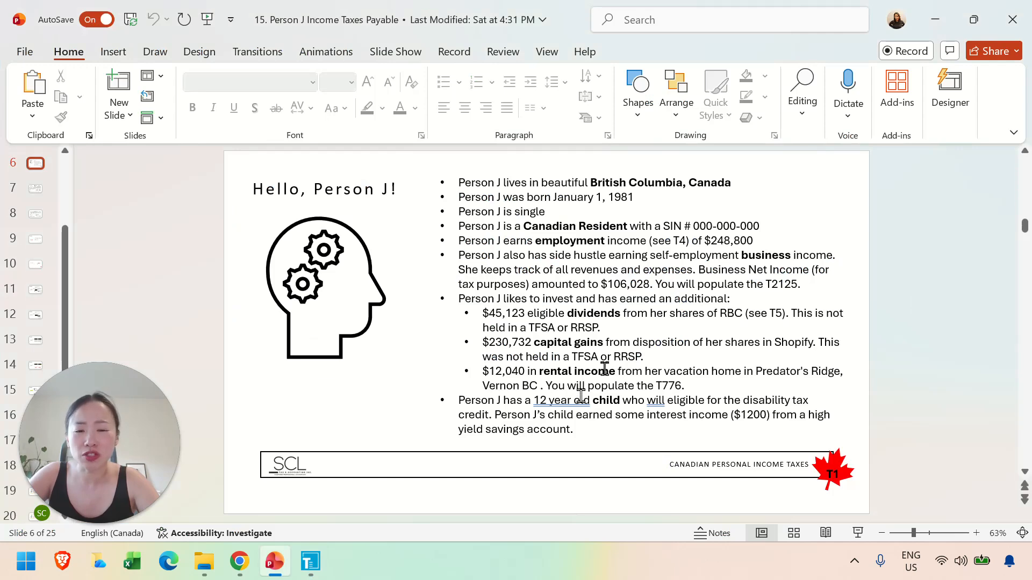
pyautogui.hotkey('alt', 'Tab')
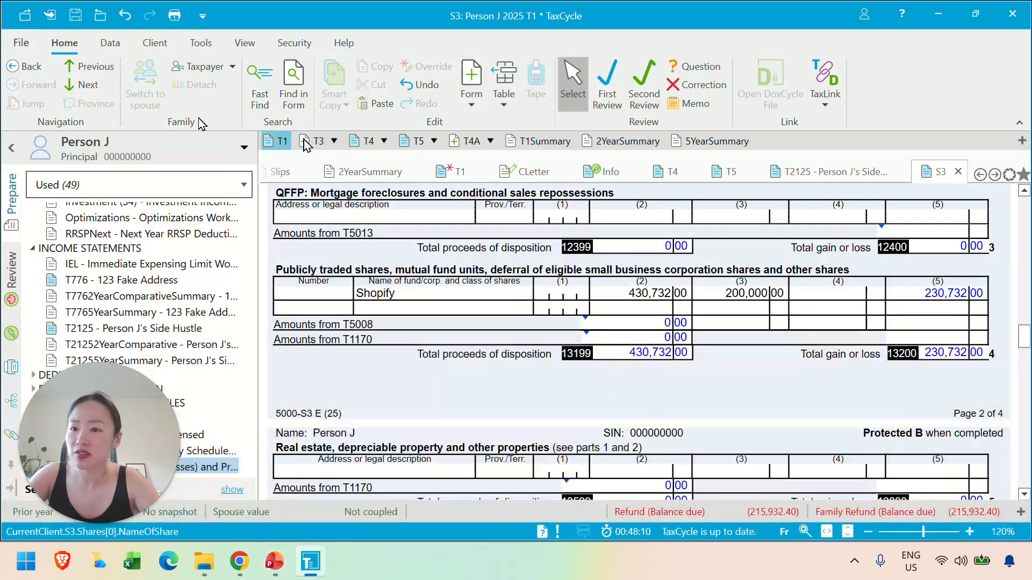
# Search the forms for 776 and open the existing T776 Statement of Real Estate Rentals
pyautogui.click(258, 91)
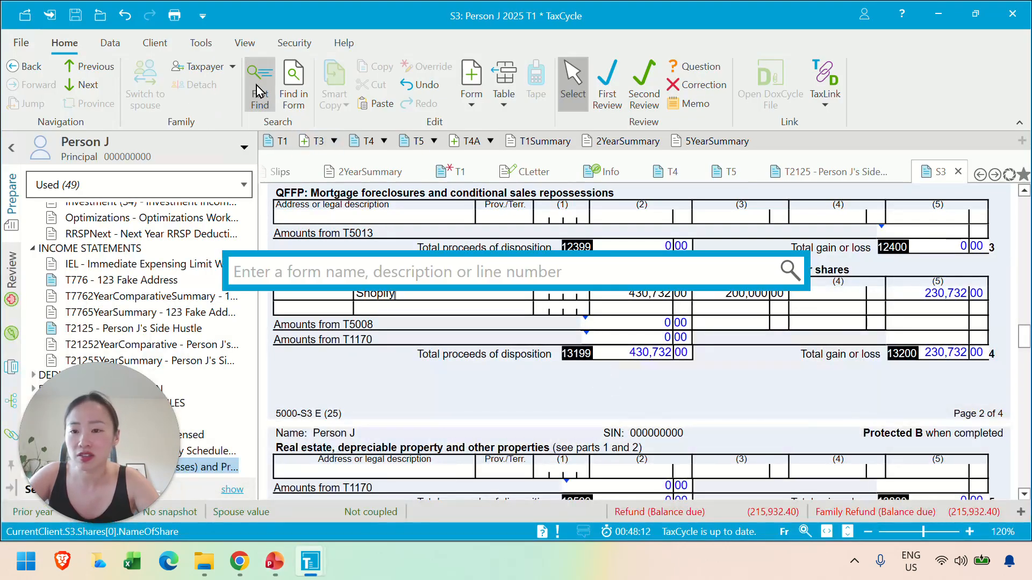
pyautogui.write('776')
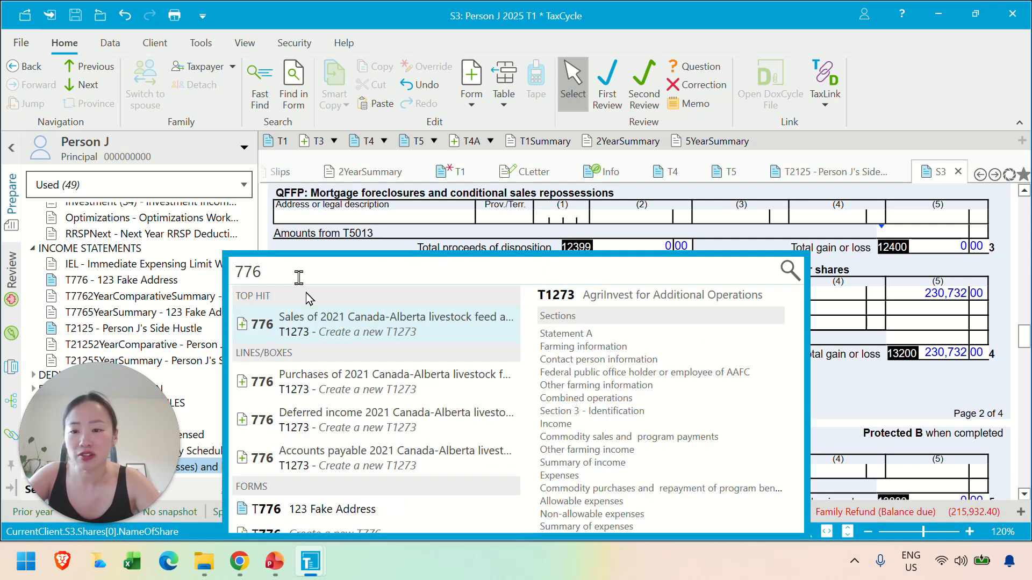
pyautogui.click(326, 323)
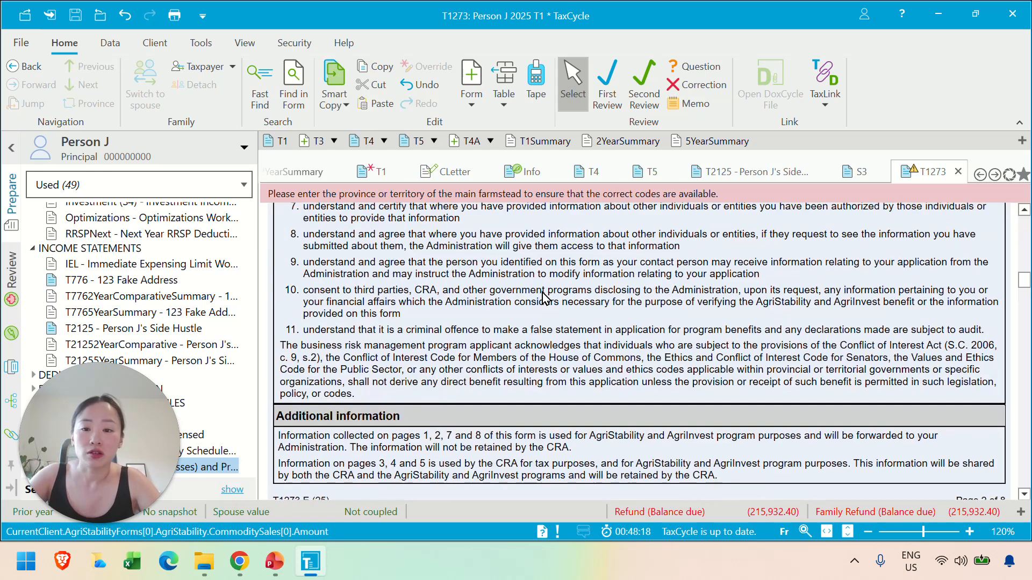
pyautogui.click(165, 280)
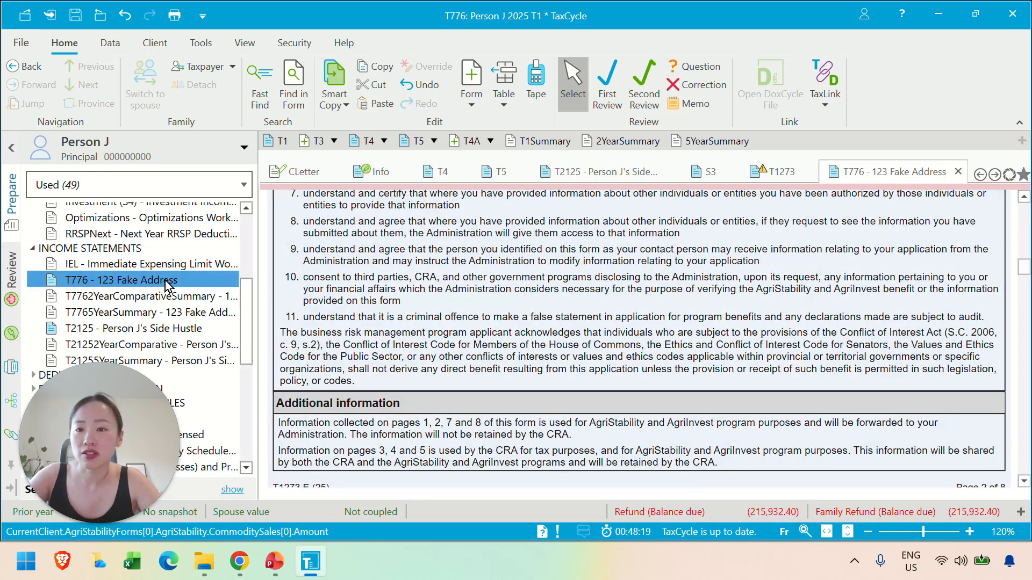
# Examine the identification, gross rents, expenses and net income on the T776 and compare them with the case slide
pyautogui.scroll(8, 459, 367)
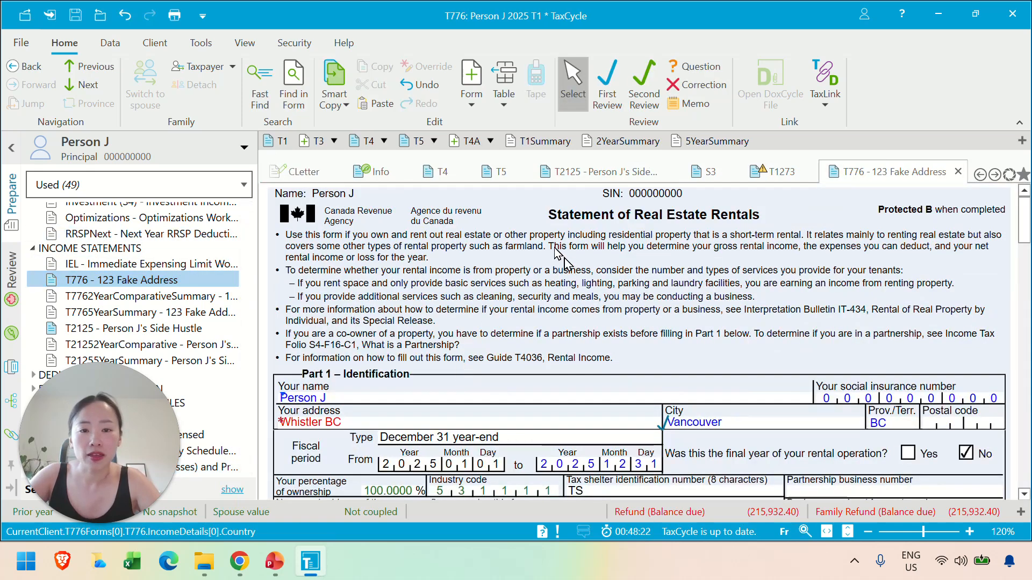
pyautogui.scroll(-5, 578, 265)
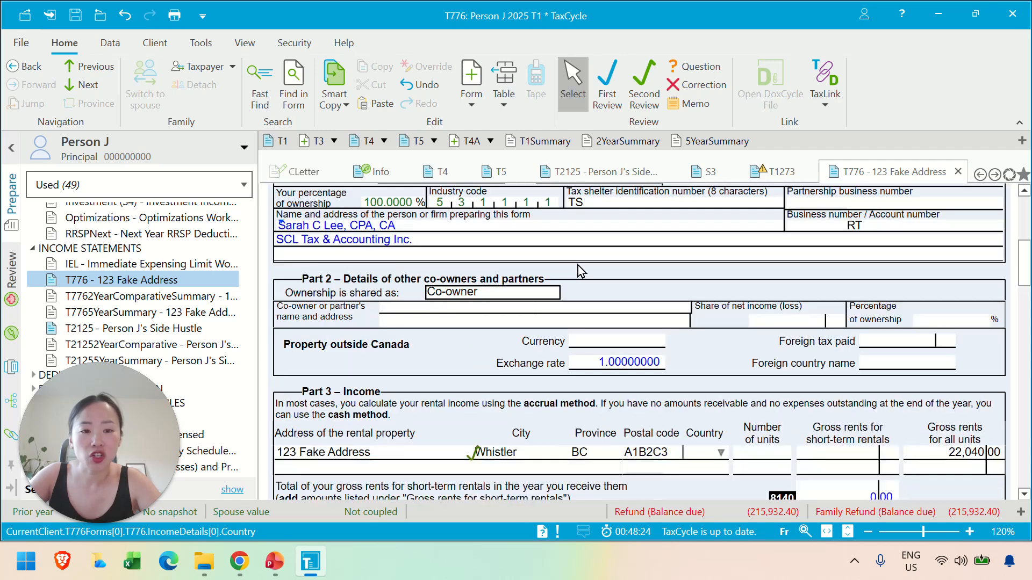
pyautogui.scroll(-3, 578, 265)
pyautogui.scroll(-6, 579, 265)
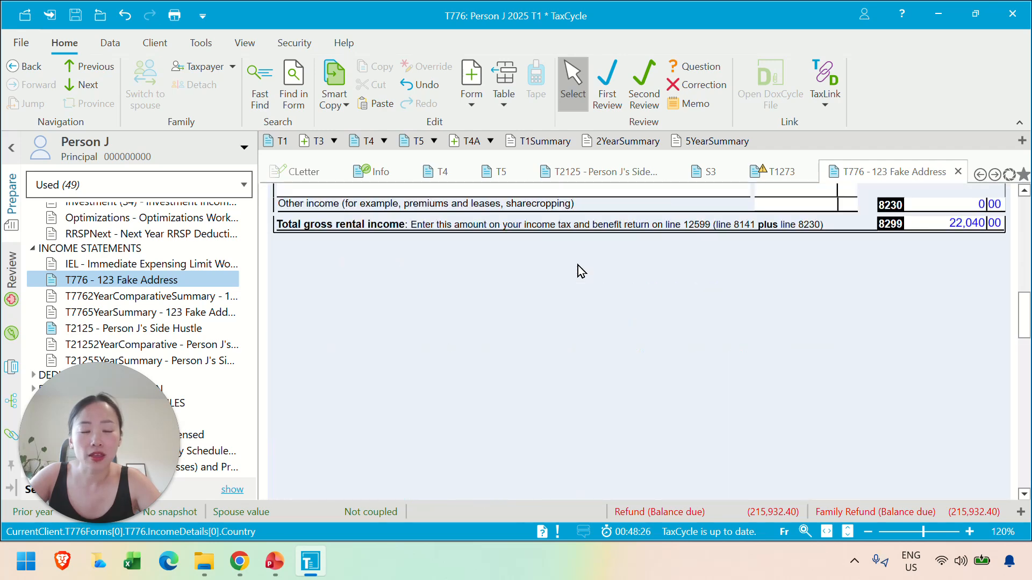
pyautogui.scroll(-6, 578, 265)
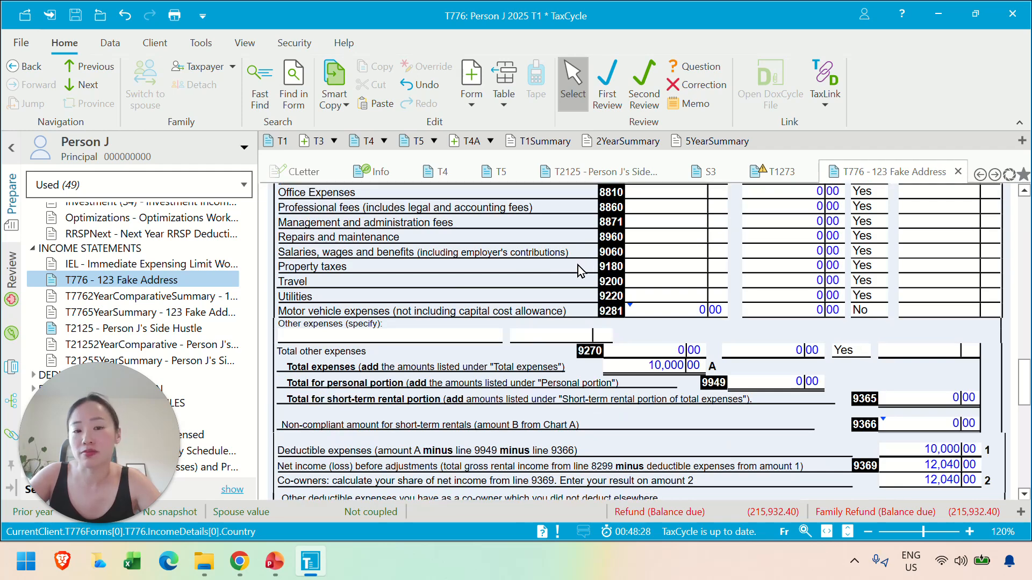
pyautogui.hotkey('alt', 'Tab')
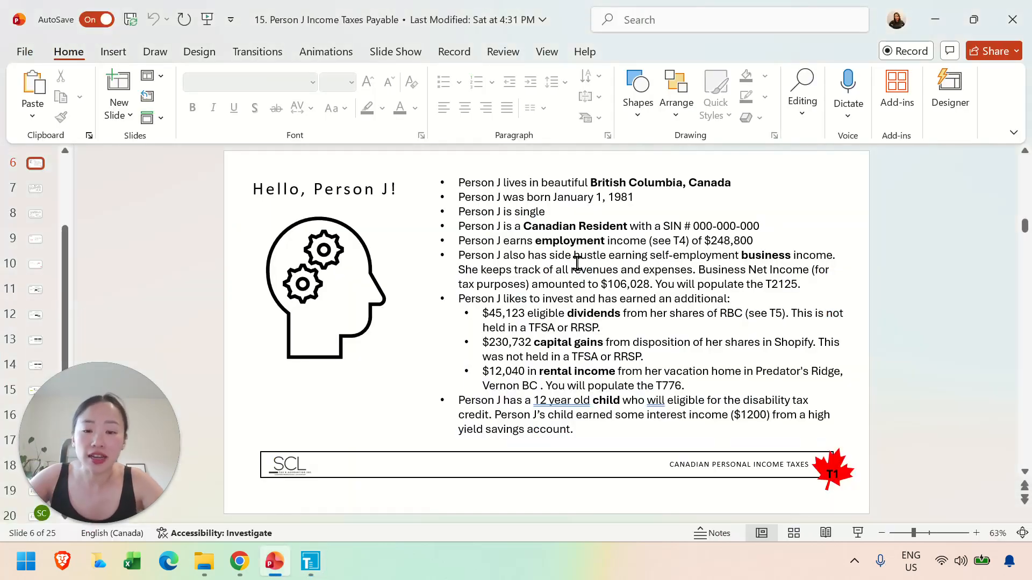
pyautogui.hotkey('alt', 'Tab')
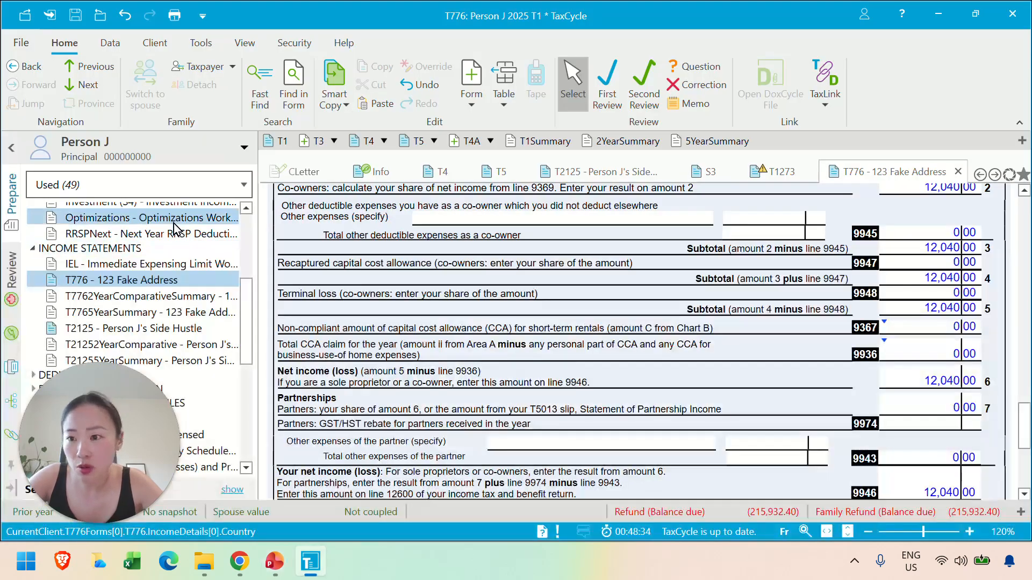
# Search the forms for "depen" and open the child's existing Dependant Information worksheet
pyautogui.scroll(4, 174, 223)
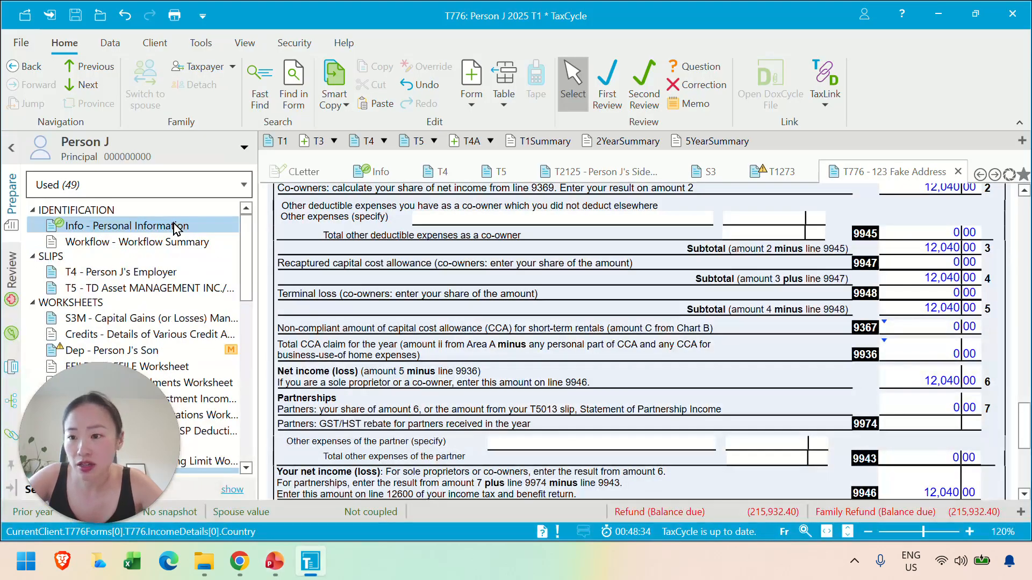
pyautogui.click(254, 94)
pyautogui.write('depen')
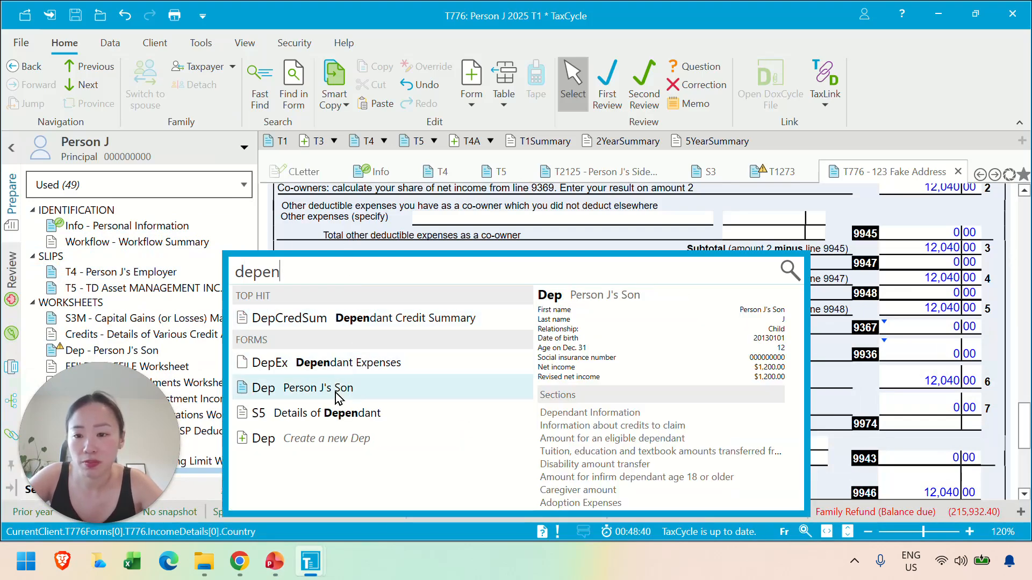
pyautogui.click(278, 389)
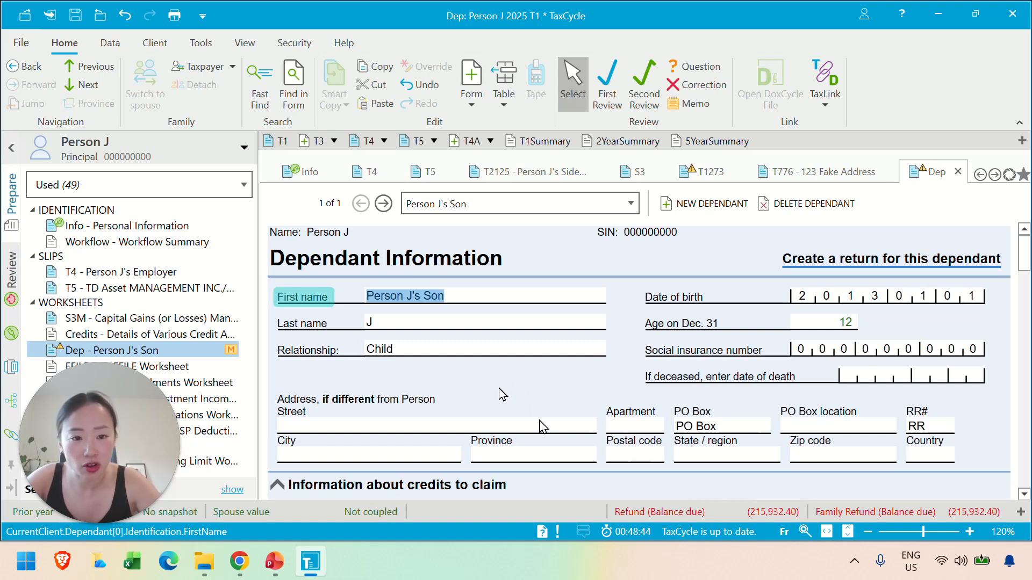
# Examine the child's net income and the eligible dependant, disability and caregiver answers under Information about credits to claim
pyautogui.scroll(-2, 499, 389)
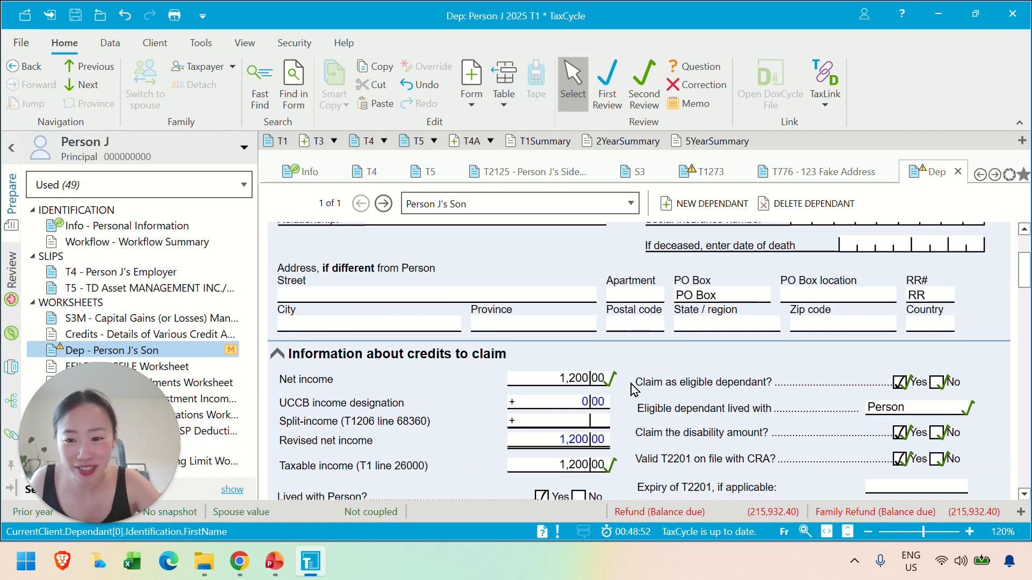
pyautogui.scroll(-1, 631, 384)
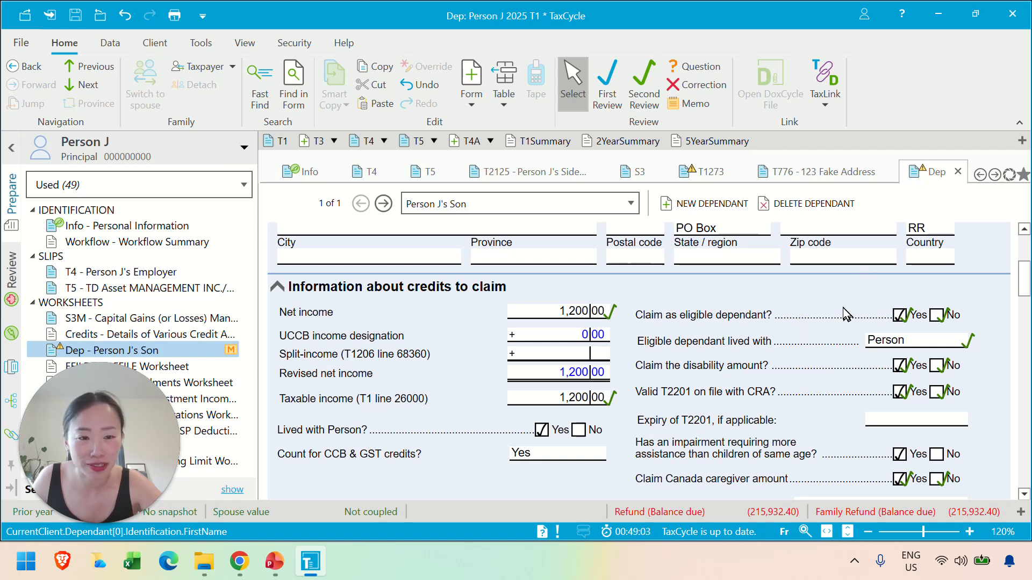
pyautogui.scroll(-3, 847, 315)
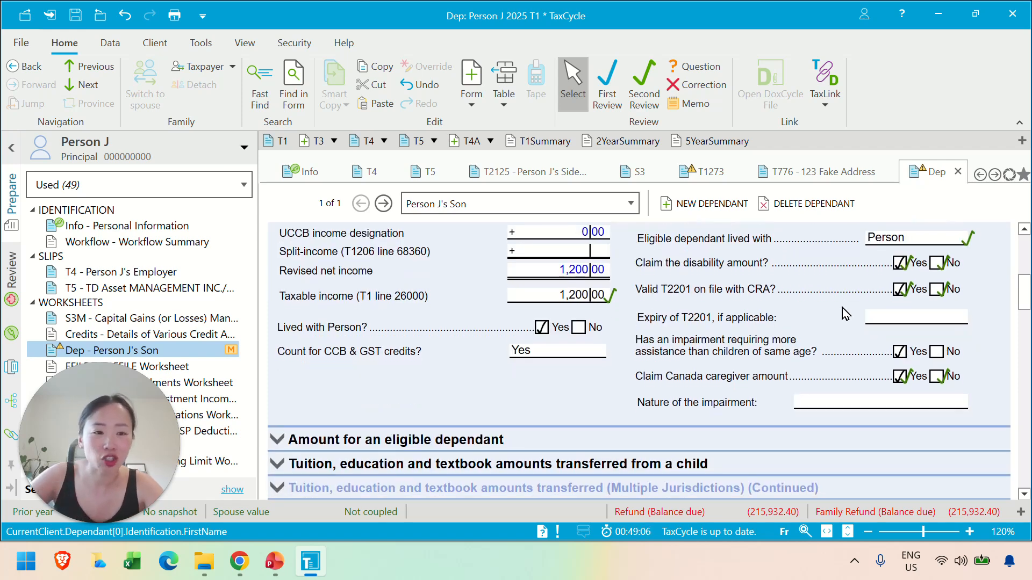
pyautogui.scroll(3, 843, 308)
pyautogui.scroll(-1, 842, 308)
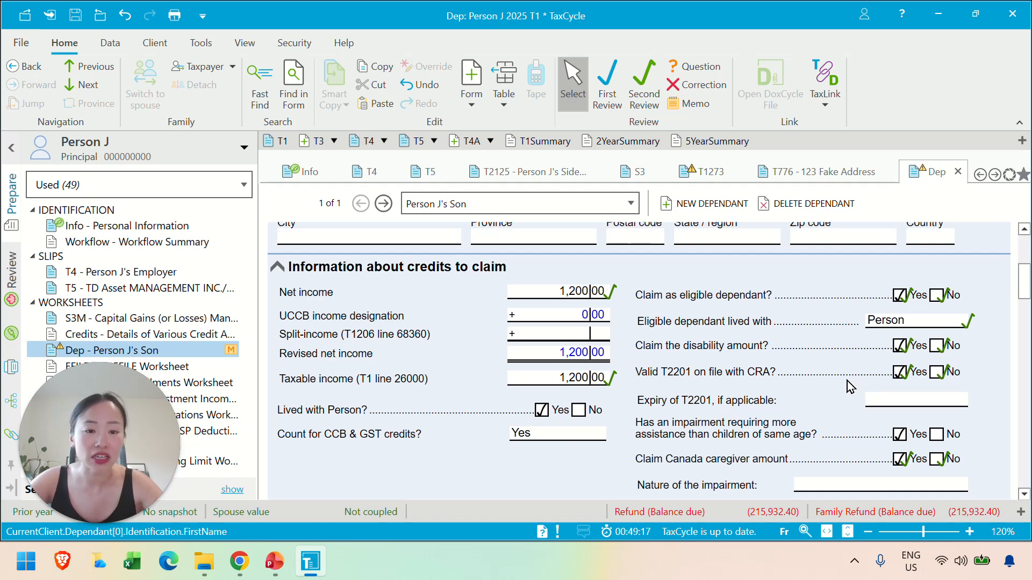
pyautogui.scroll(-3, 847, 381)
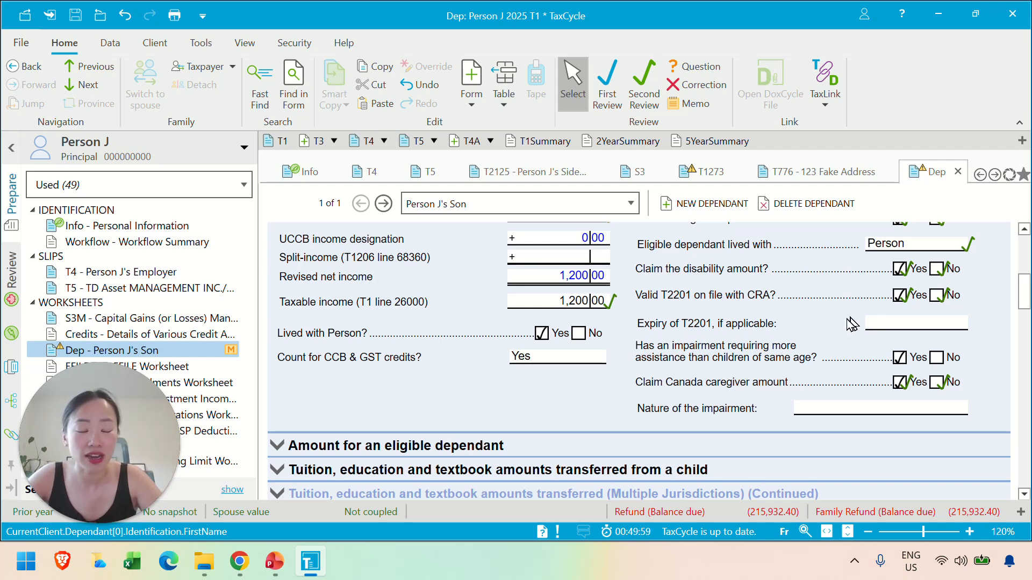
# Examine the disability amount transfer, infirm dependant and caregiver amount sections through the end of the Dependant Information worksheet
pyautogui.scroll(-2, 846, 322)
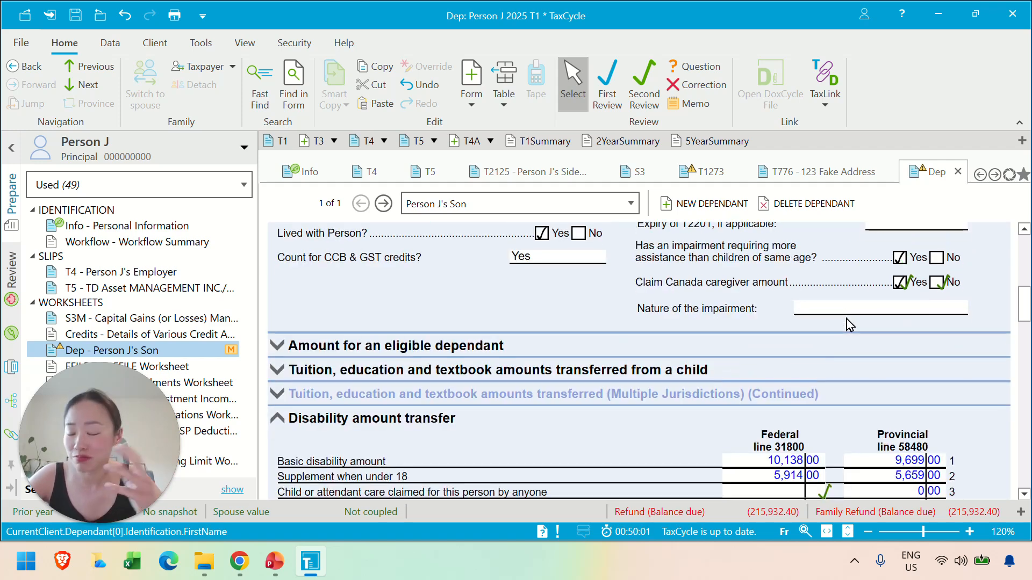
pyautogui.scroll(-3, 846, 319)
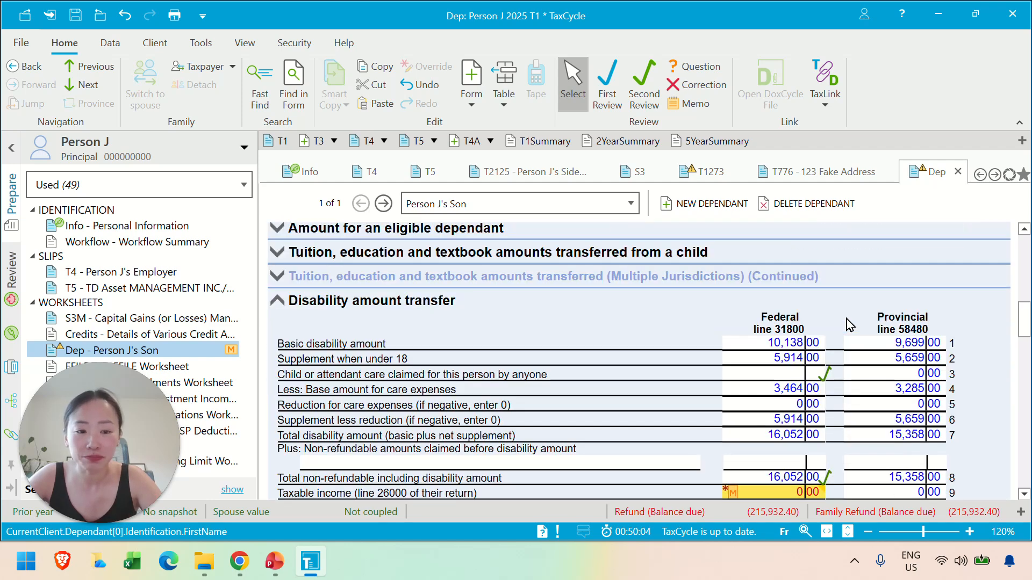
pyautogui.scroll(-3, 847, 319)
pyautogui.scroll(-3, 846, 319)
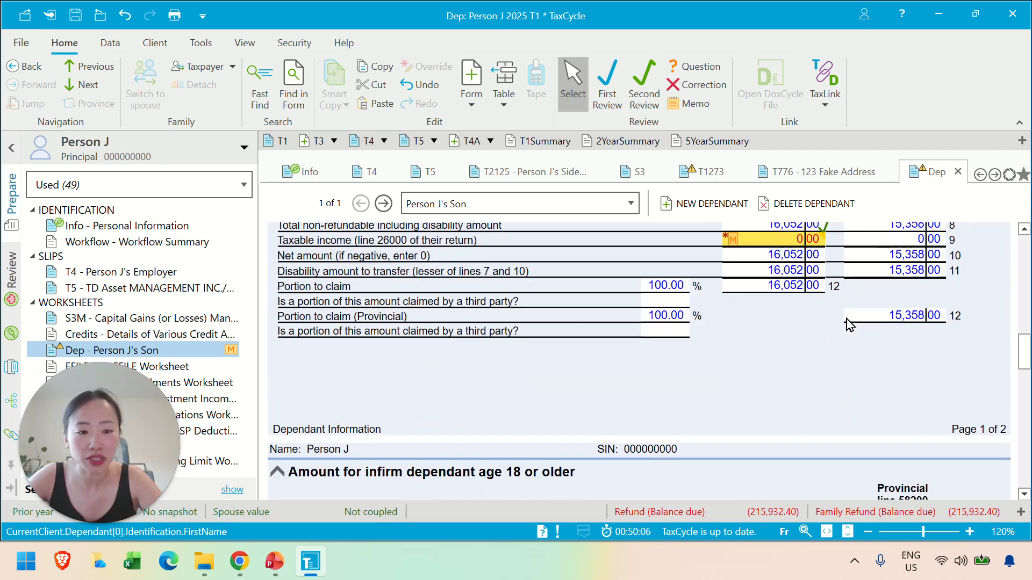
pyautogui.scroll(-1, 847, 319)
pyautogui.scroll(-4, 847, 319)
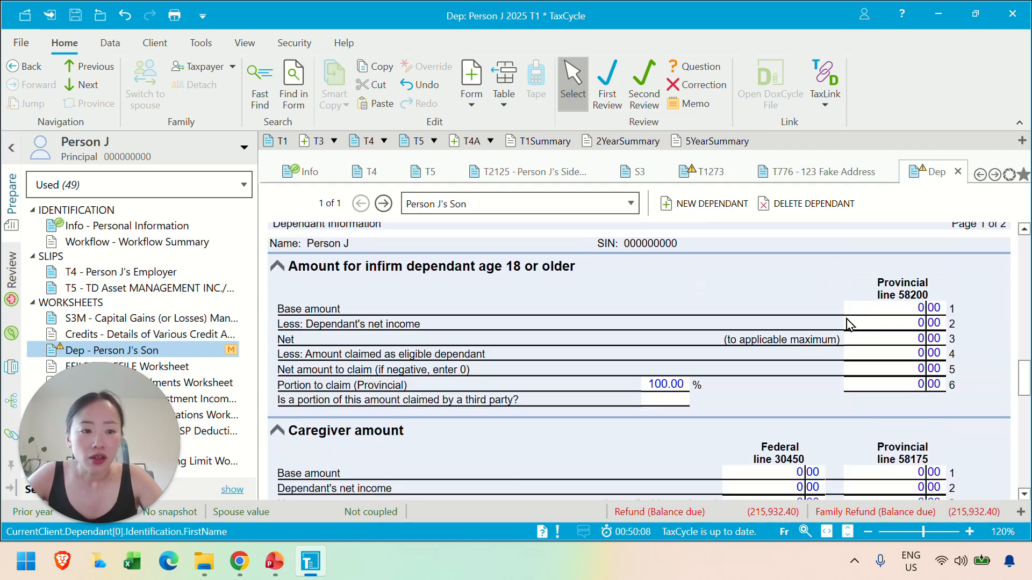
pyautogui.scroll(-3, 846, 320)
pyautogui.scroll(-4, 846, 323)
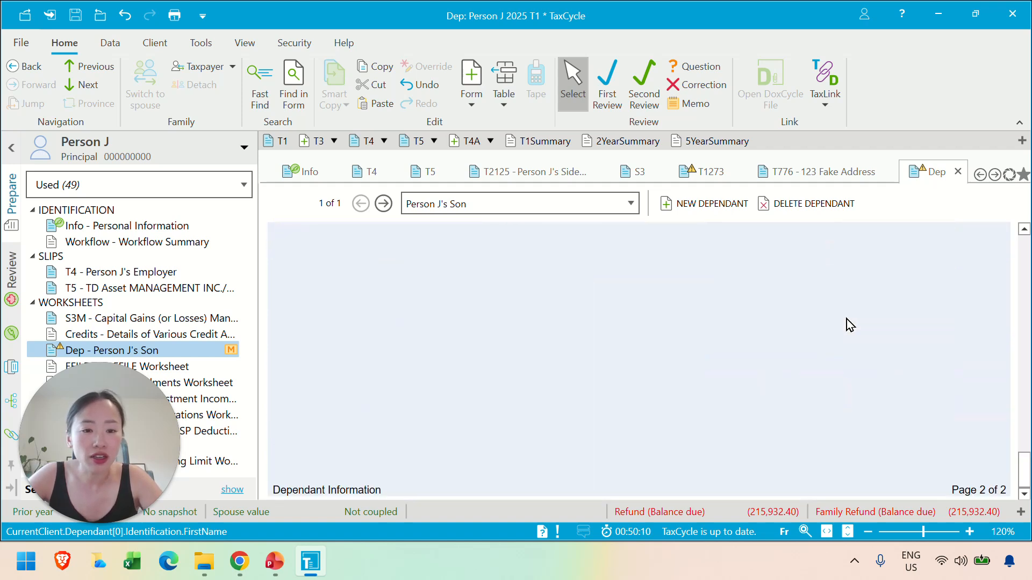
pyautogui.scroll(20, 846, 323)
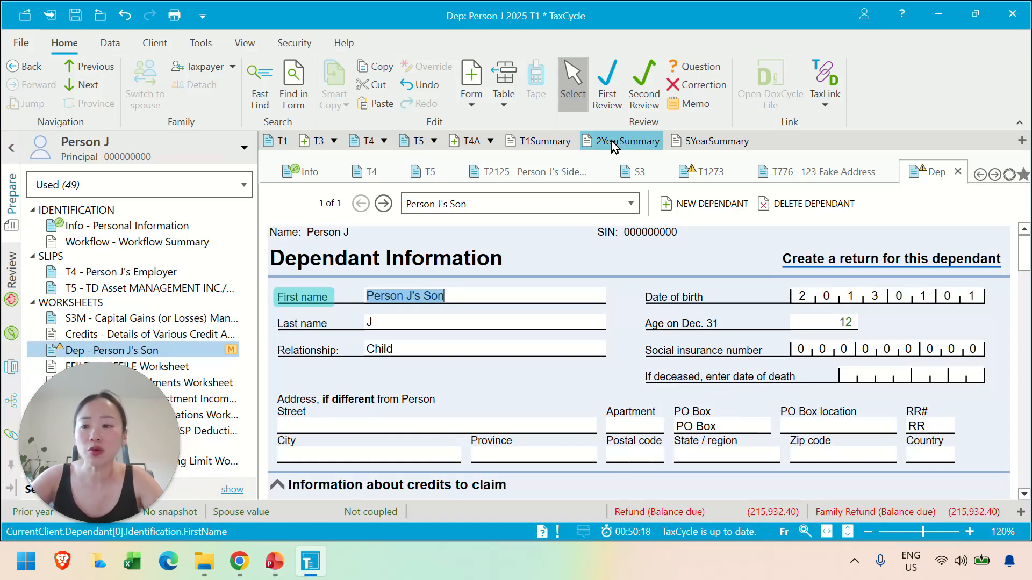
# Open the 2YearSummary variance analysis and set the form list filter to All forms
pyautogui.click(611, 140)
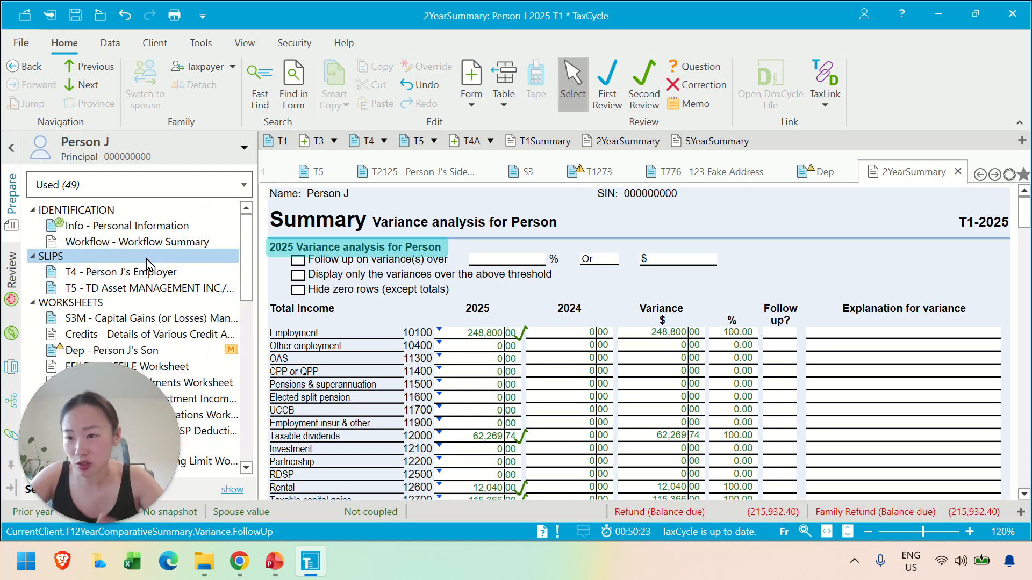
pyautogui.click(242, 185)
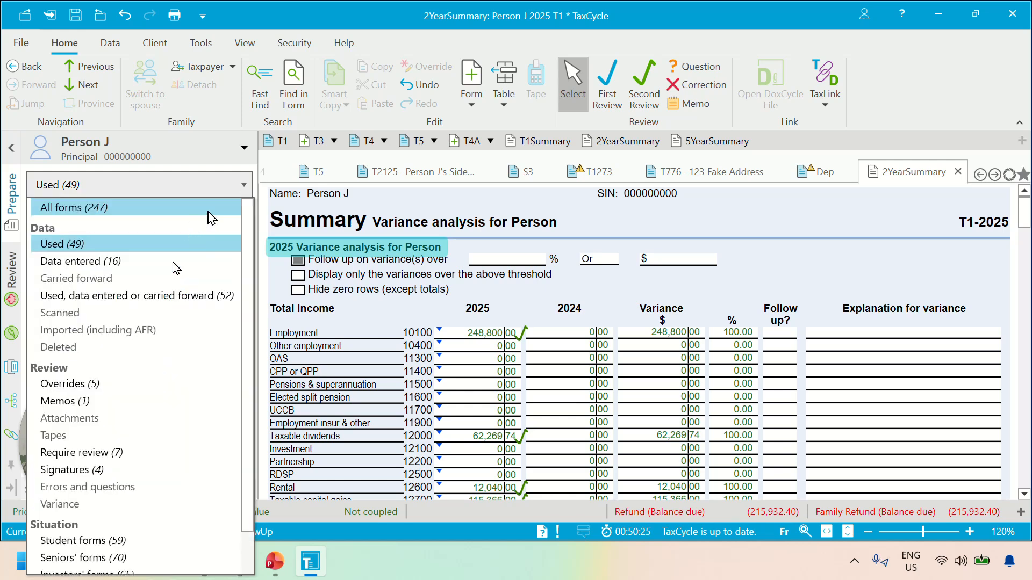
pyautogui.click(114, 208)
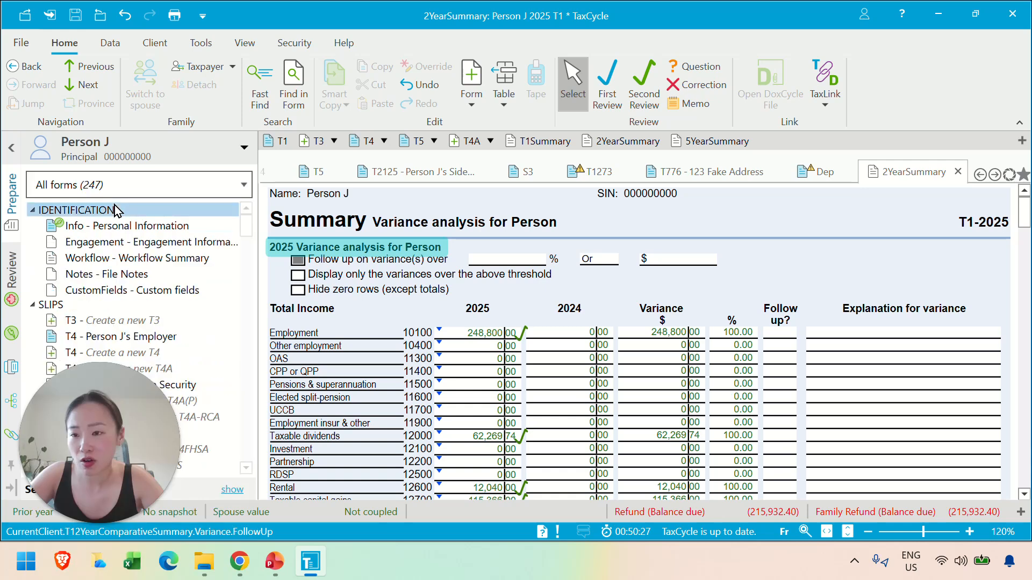
# Browse the complete form list, from the slips and worksheets to the federal jacket and schedules
pyautogui.scroll(-10, 139, 323)
pyautogui.scroll(-20, 141, 333)
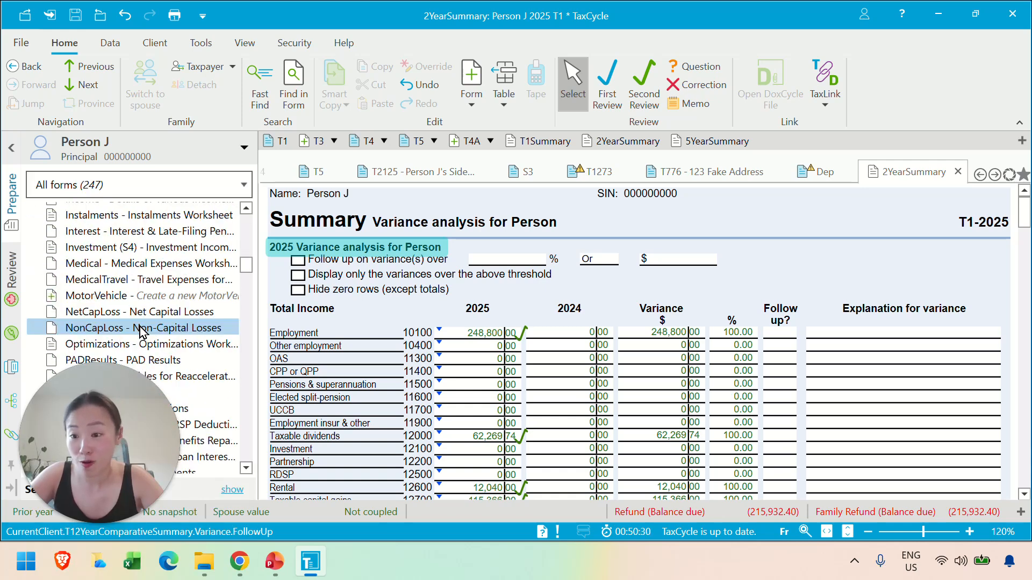
pyautogui.scroll(-20, 141, 332)
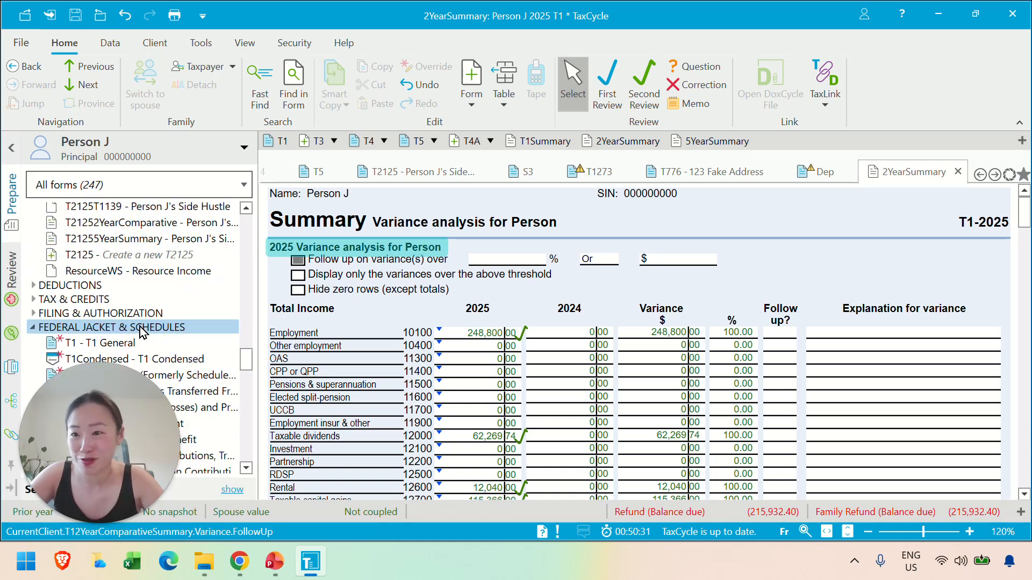
pyautogui.scroll(15, 140, 328)
pyautogui.scroll(15, 139, 326)
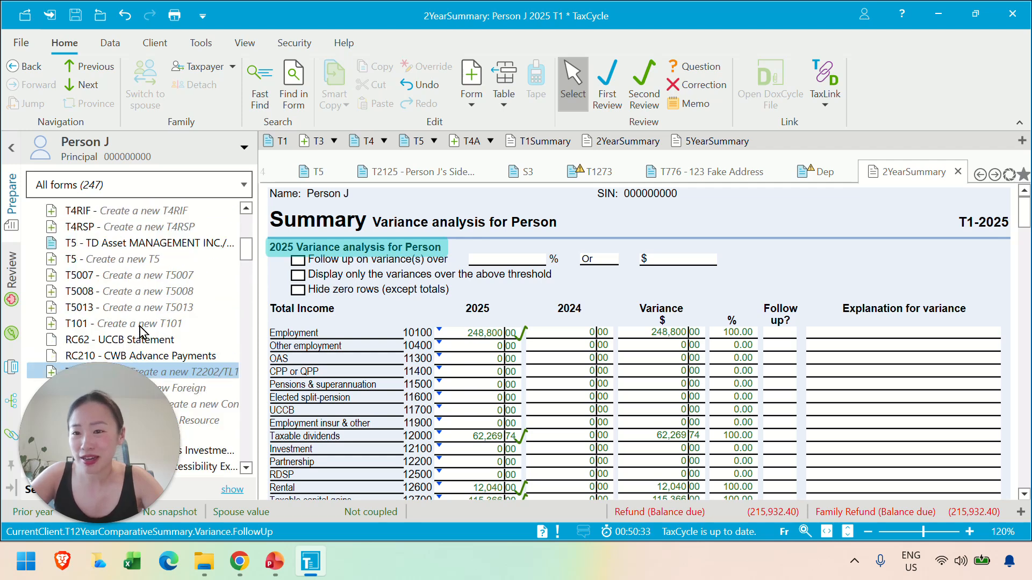
# Filter the form list to Used and browse the used identification forms, slips and worksheets
pyautogui.click(247, 184)
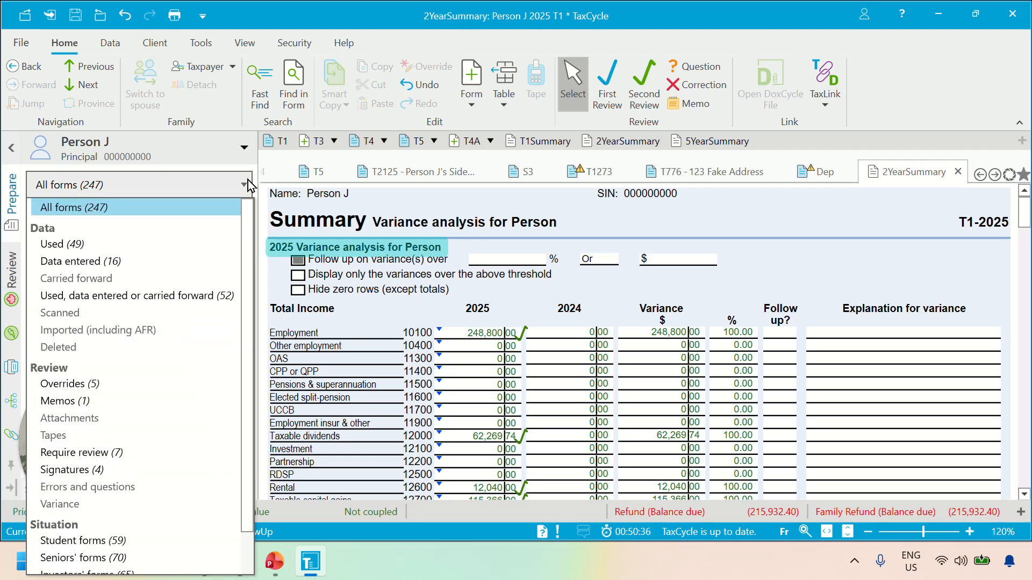
pyautogui.click(179, 245)
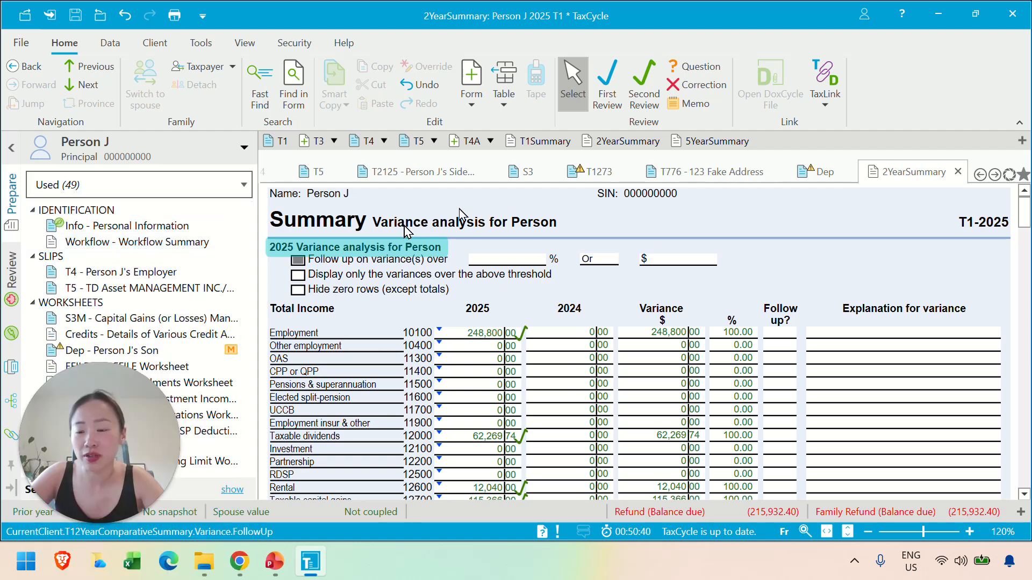
pyautogui.click(243, 187)
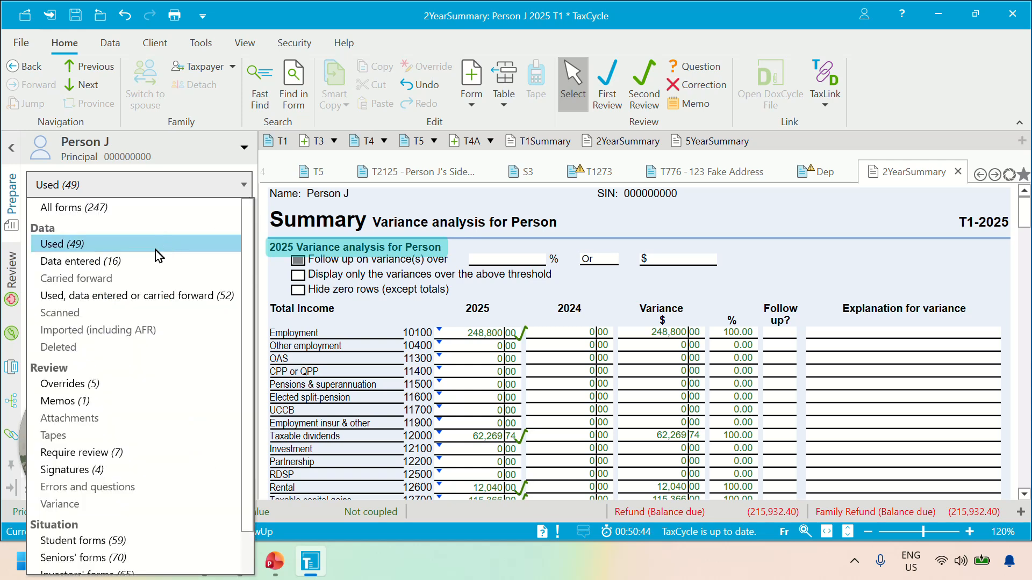
pyautogui.click(156, 250)
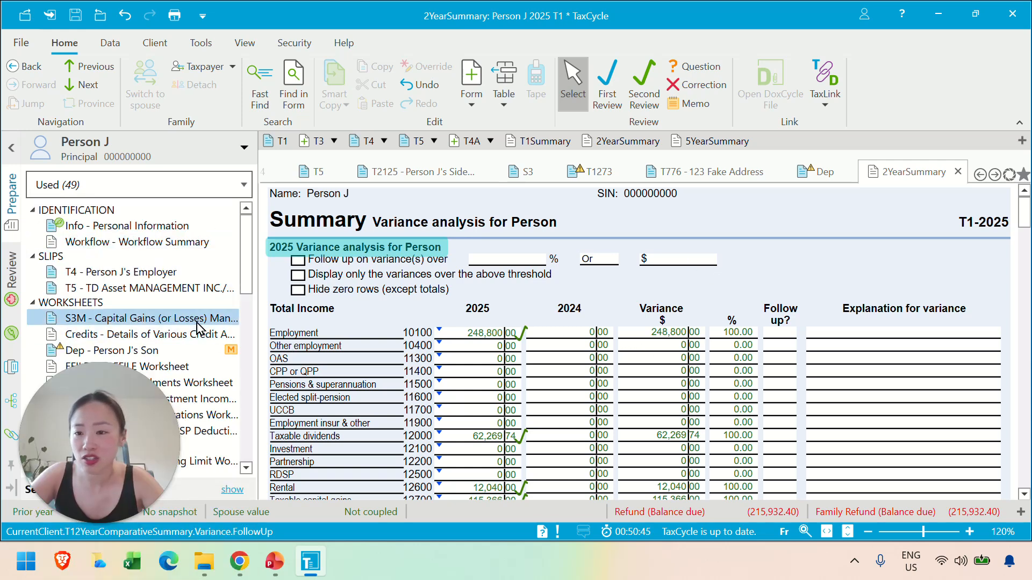
pyautogui.scroll(-10, 202, 325)
pyautogui.scroll(10, 200, 329)
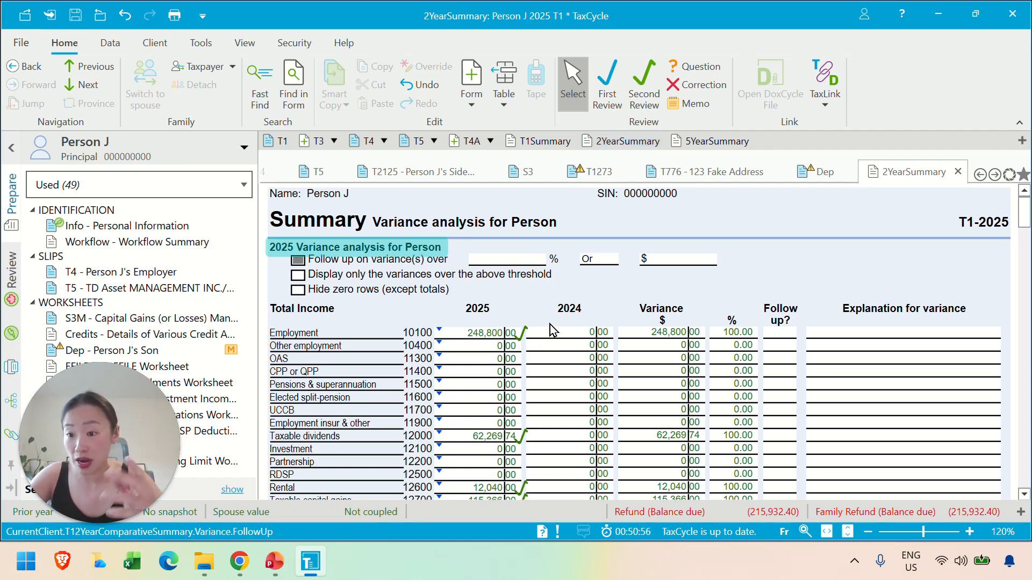
pyautogui.press('space')
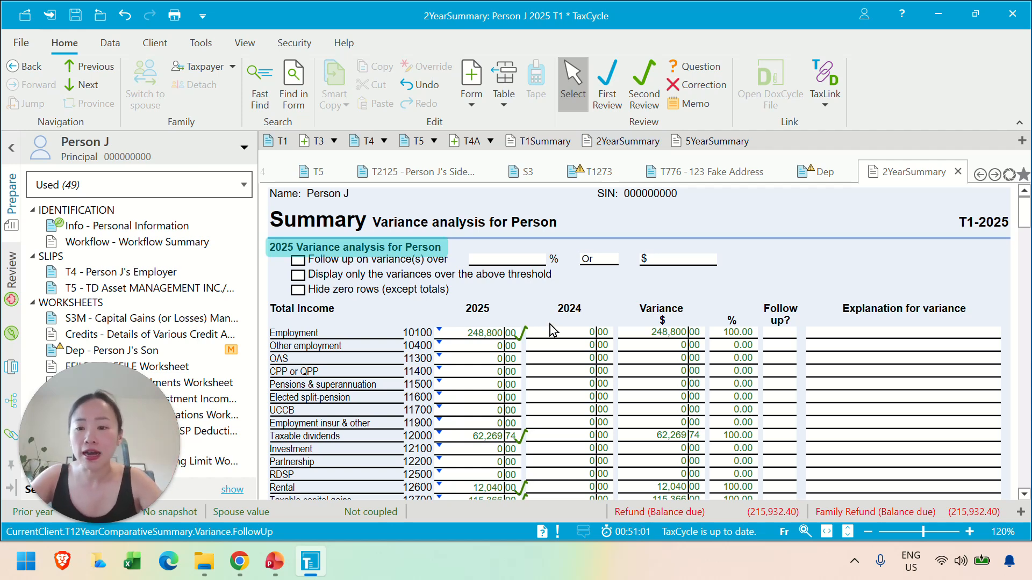
# Compare the 2YearSummary total income, deductions and net income on line 23600 with the net income slides in PowerPoint
pyautogui.scroll(-3, 500, 344)
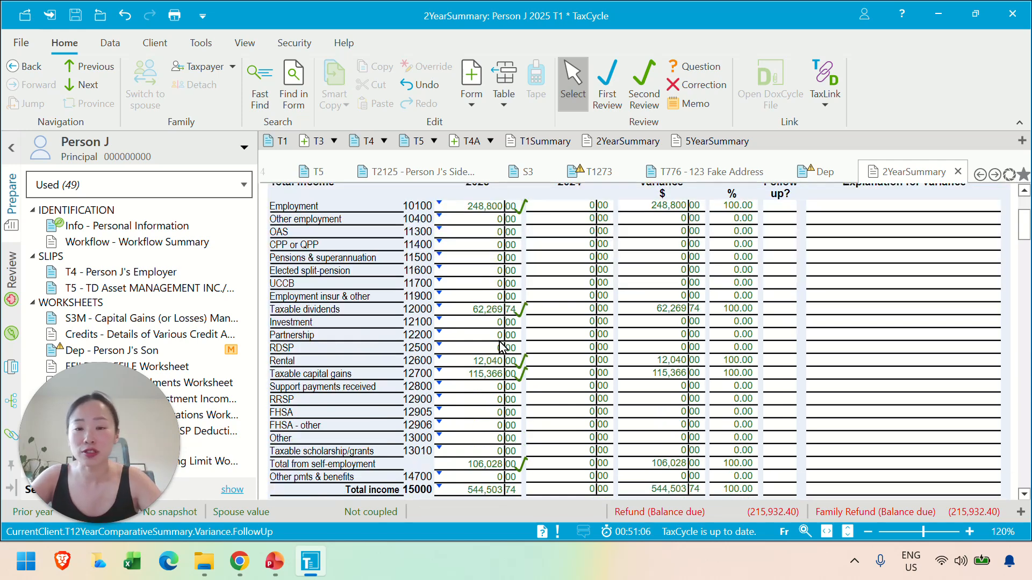
pyautogui.hotkey('alt', 'Tab')
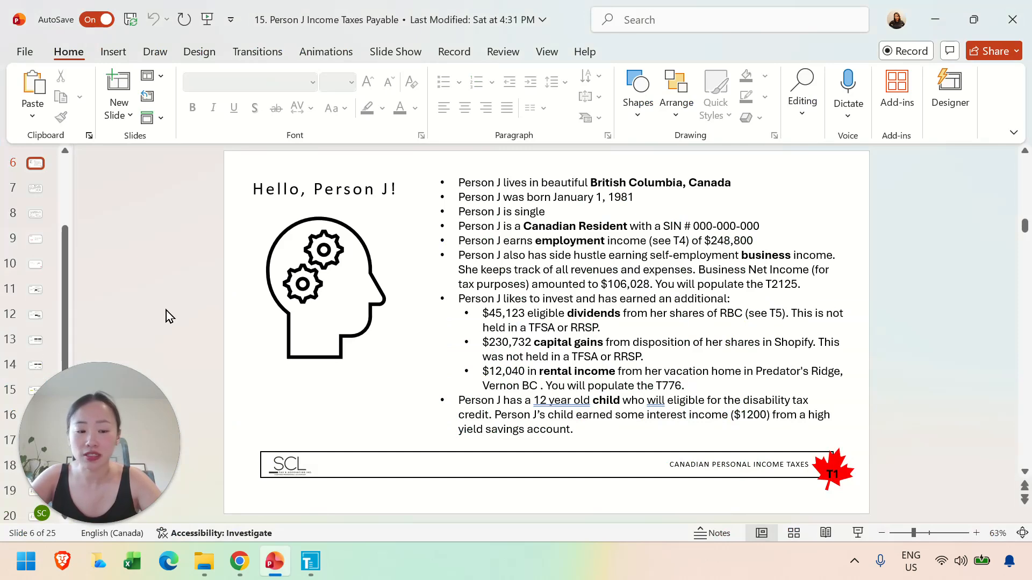
pyautogui.scroll(-3, 167, 316)
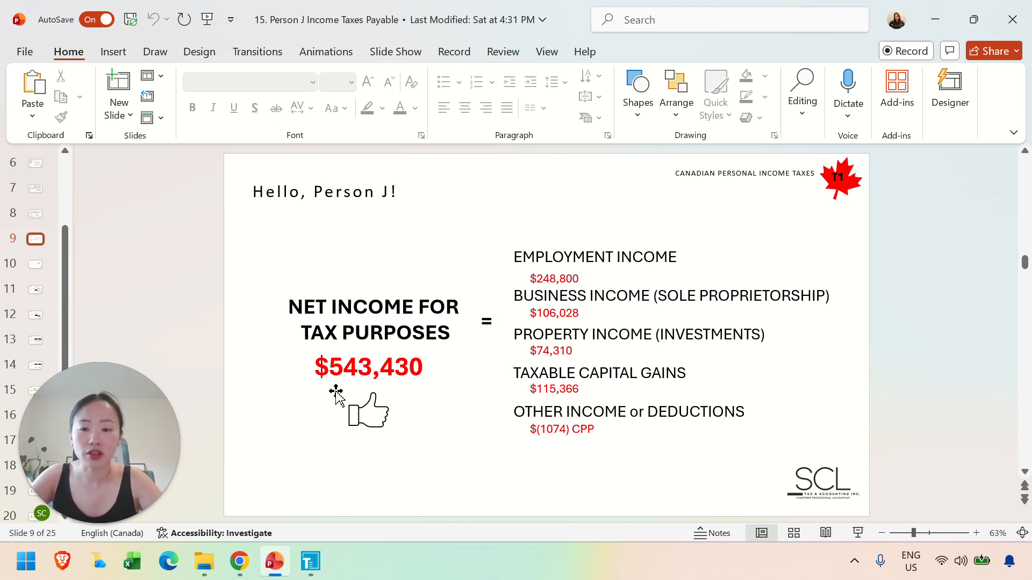
pyautogui.scroll(-1, 299, 413)
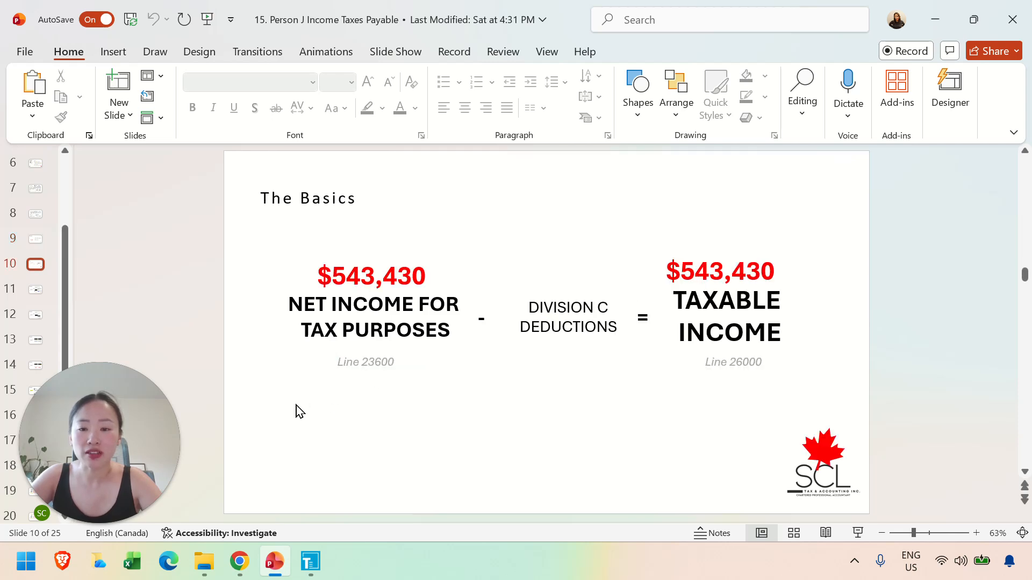
pyautogui.hotkey('alt', 'Tab')
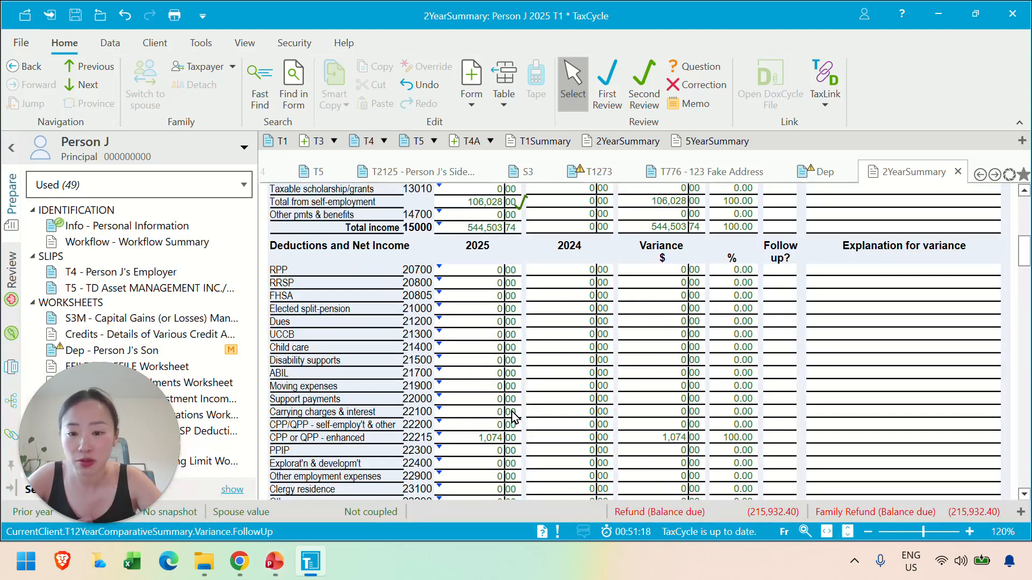
pyautogui.scroll(-5, 514, 417)
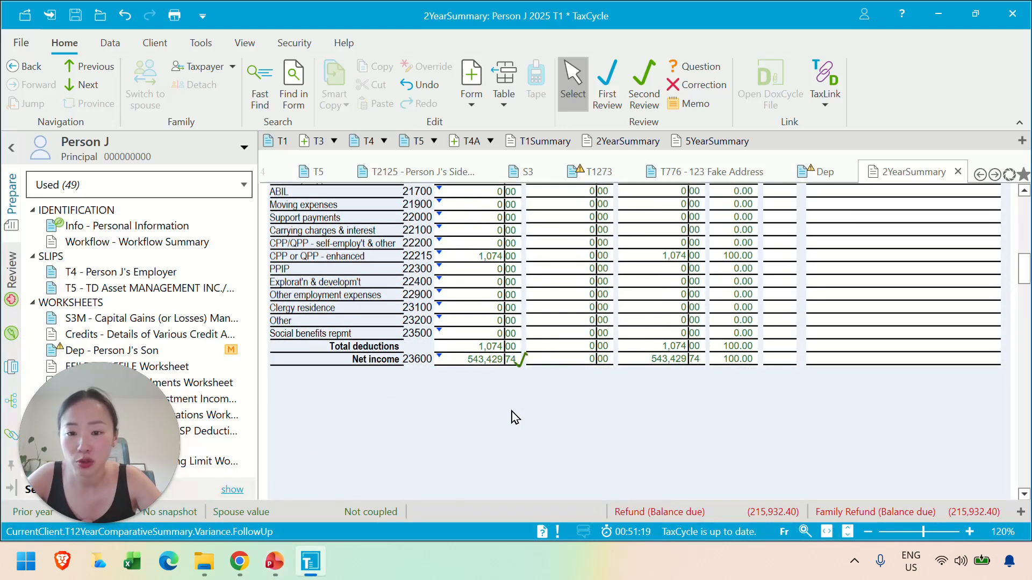
pyautogui.click(476, 364)
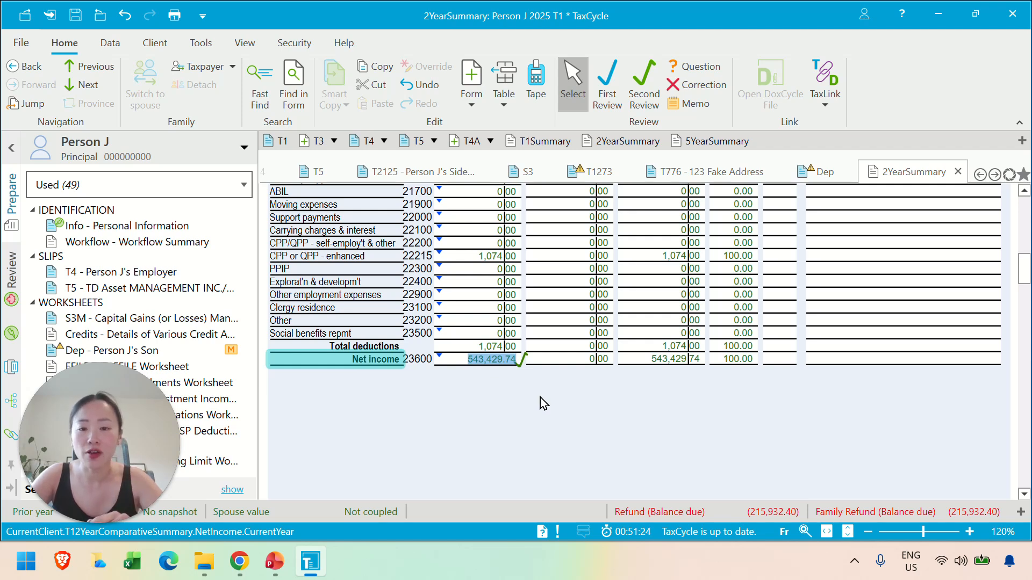
# Check taxable income on line 26000 against The Basics slide in PowerPoint and review the TaxCycle summary's income and deduction lines
pyautogui.hotkey('alt', 'Tab')
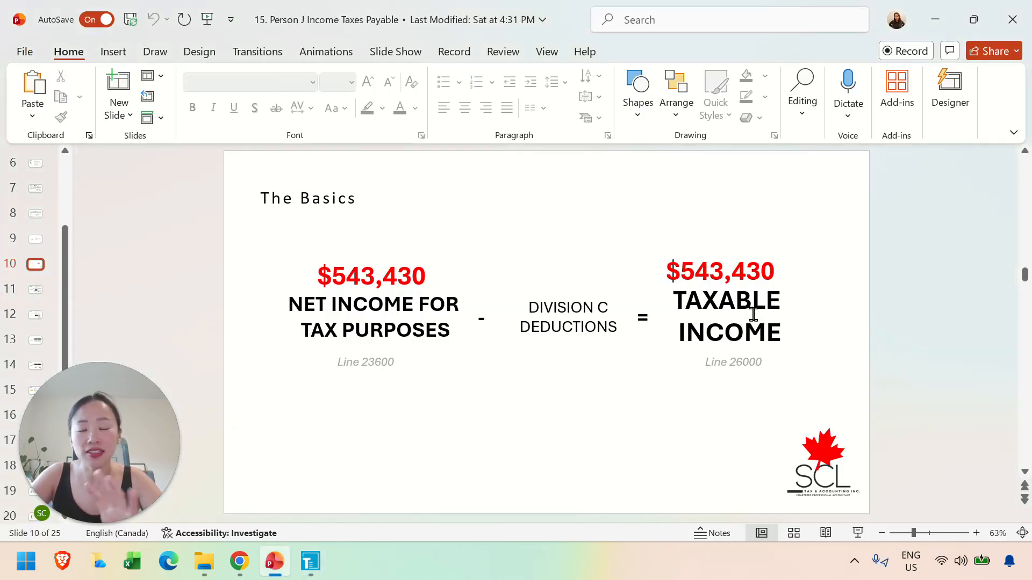
pyautogui.hotkey('alt', 'Tab')
pyautogui.scroll(-5, 518, 378)
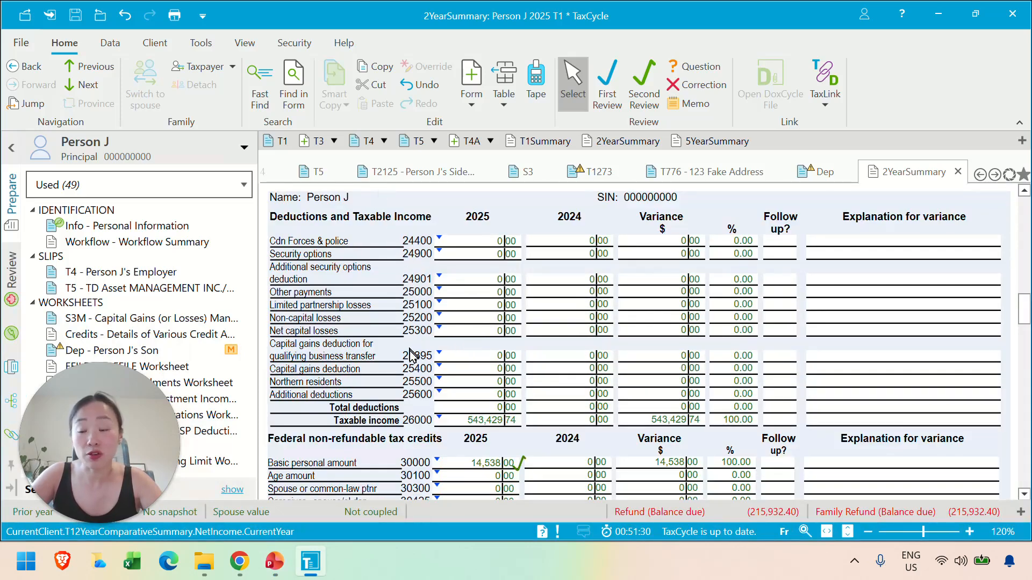
pyautogui.click(473, 423)
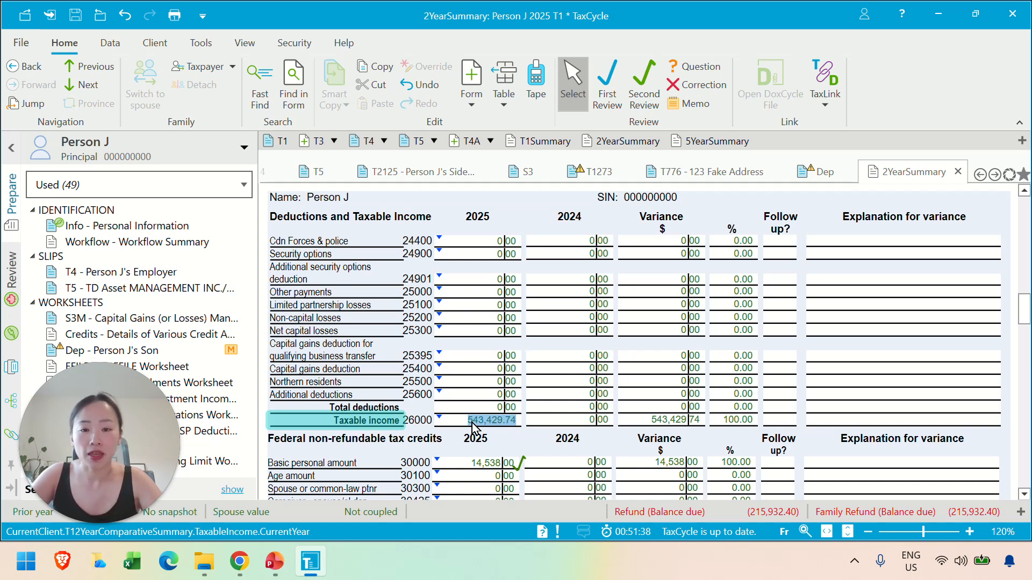
pyautogui.scroll(10, 472, 424)
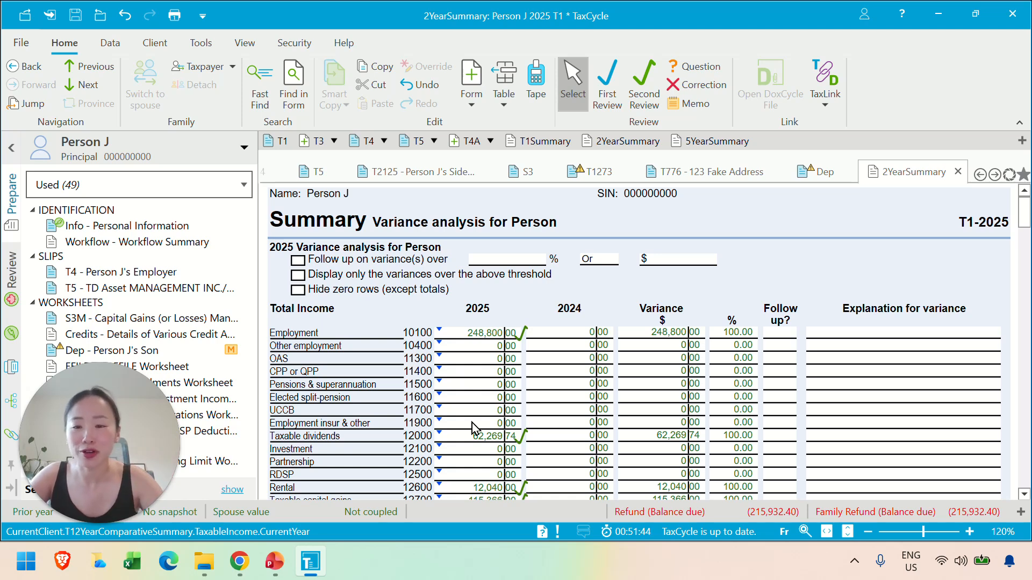
pyautogui.scroll(-10, 381, 404)
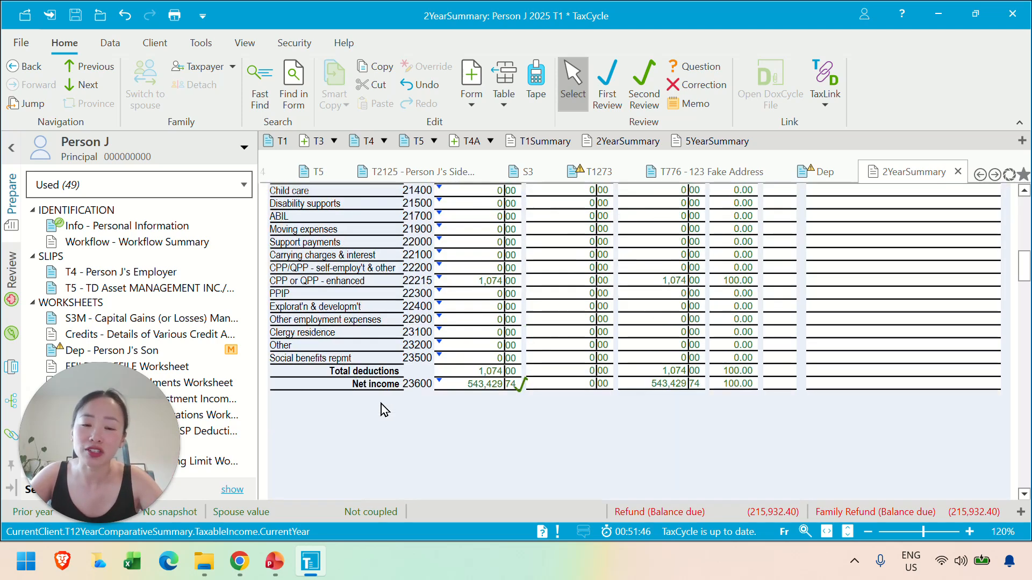
# Examine the federal non-refundable credit lines for eligible dependant, Canada caregiver for children, employment CPP and EI, and Canada Employment
pyautogui.scroll(-10, 382, 403)
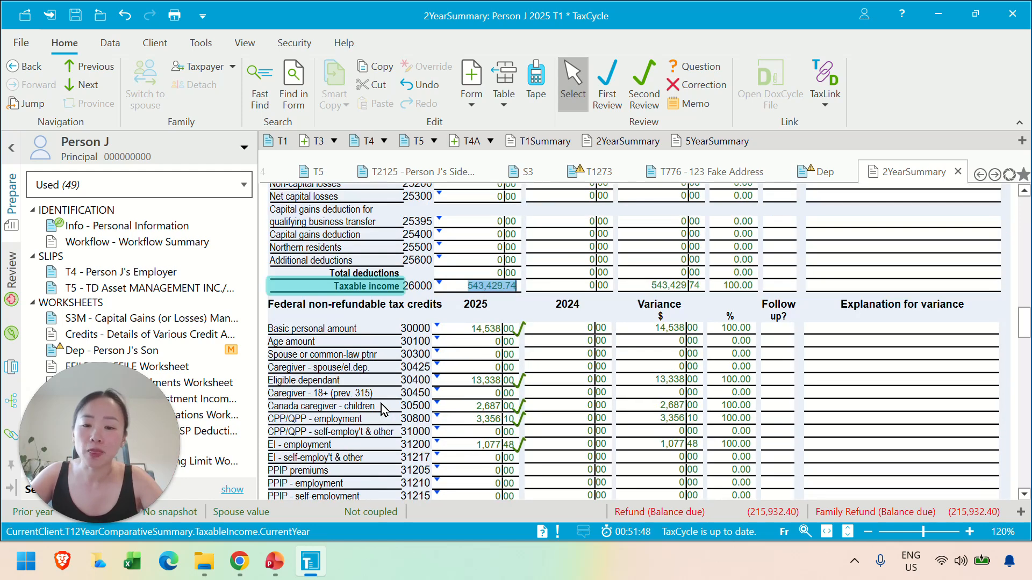
pyautogui.scroll(-5, 381, 404)
pyautogui.scroll(3, 450, 313)
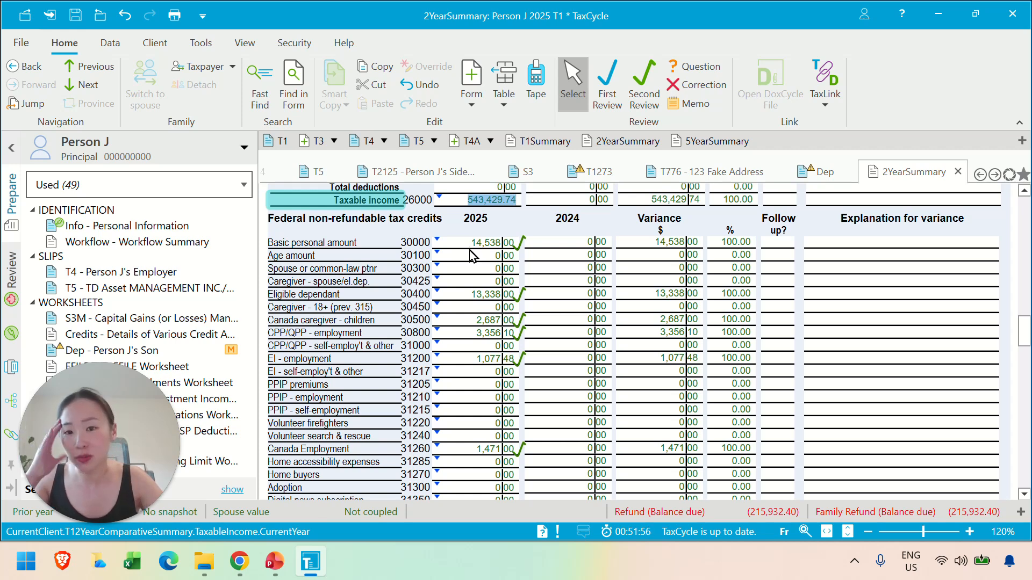
pyautogui.click(463, 294)
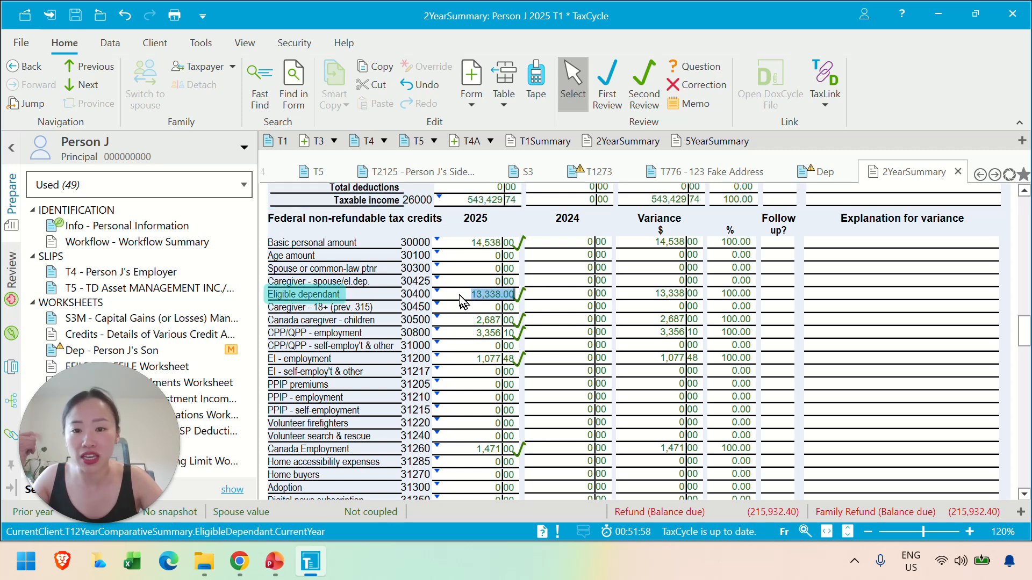
pyautogui.click(482, 321)
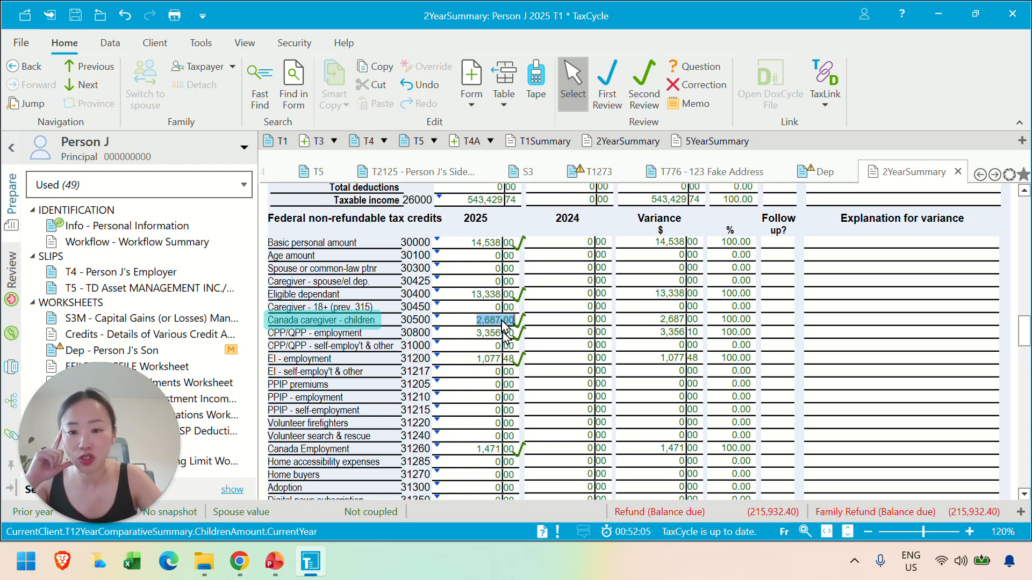
pyautogui.click(504, 333)
pyautogui.click(483, 363)
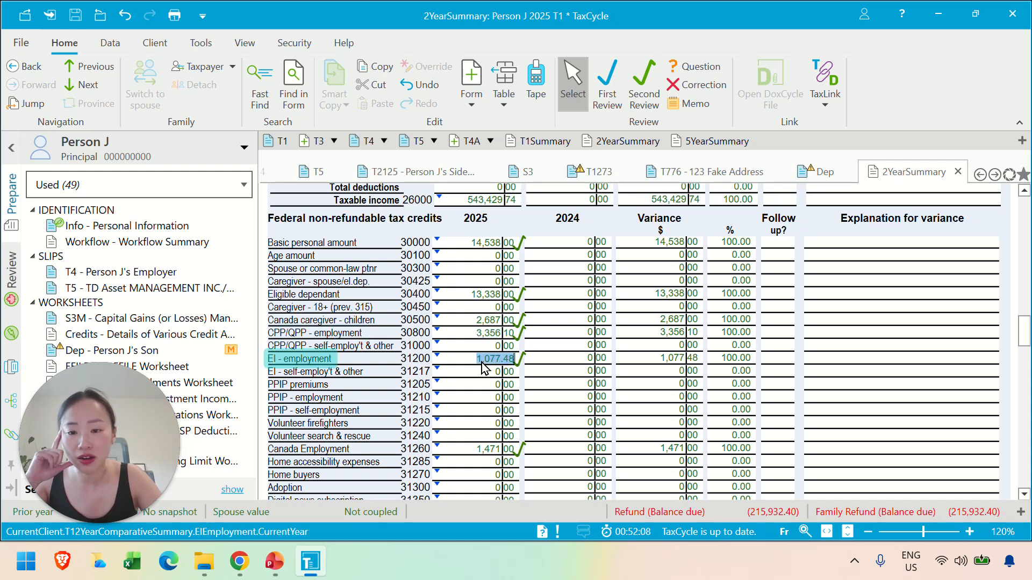
pyautogui.click(504, 450)
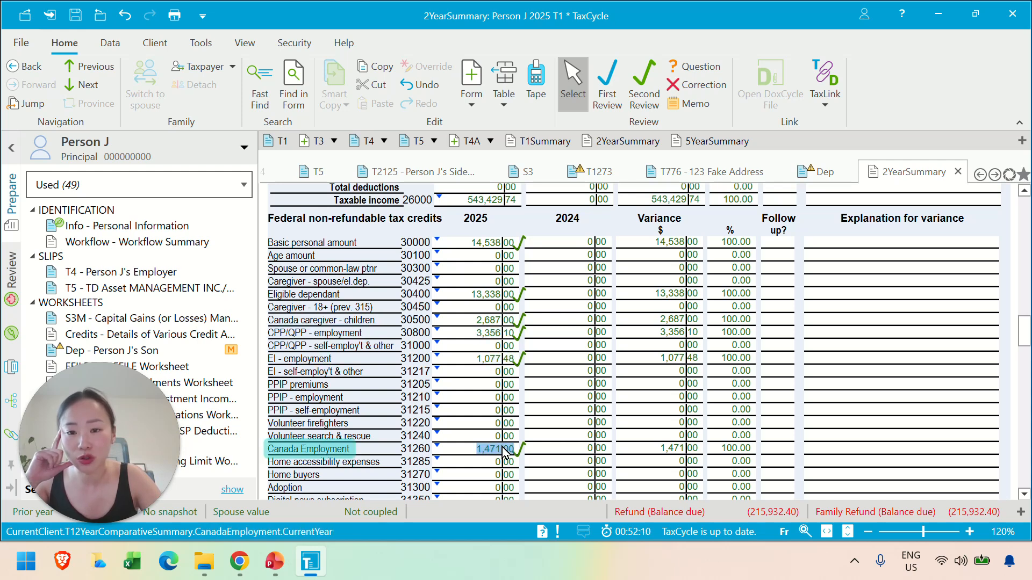
# Examine the dependant disability amount on line 31800 and the total federal non-refundable tax credits on line 35000
pyautogui.scroll(-3, 504, 452)
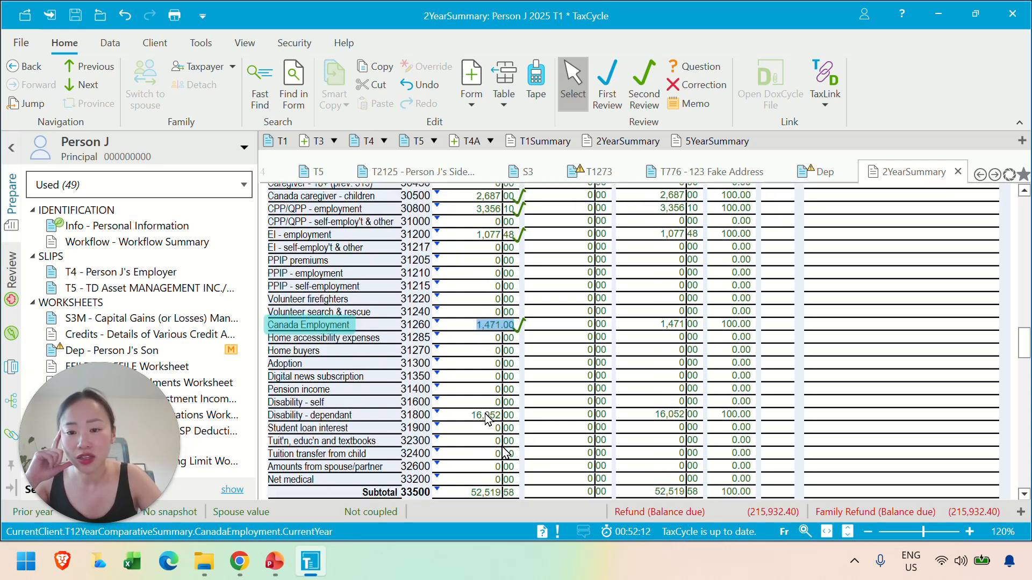
pyautogui.click(480, 415)
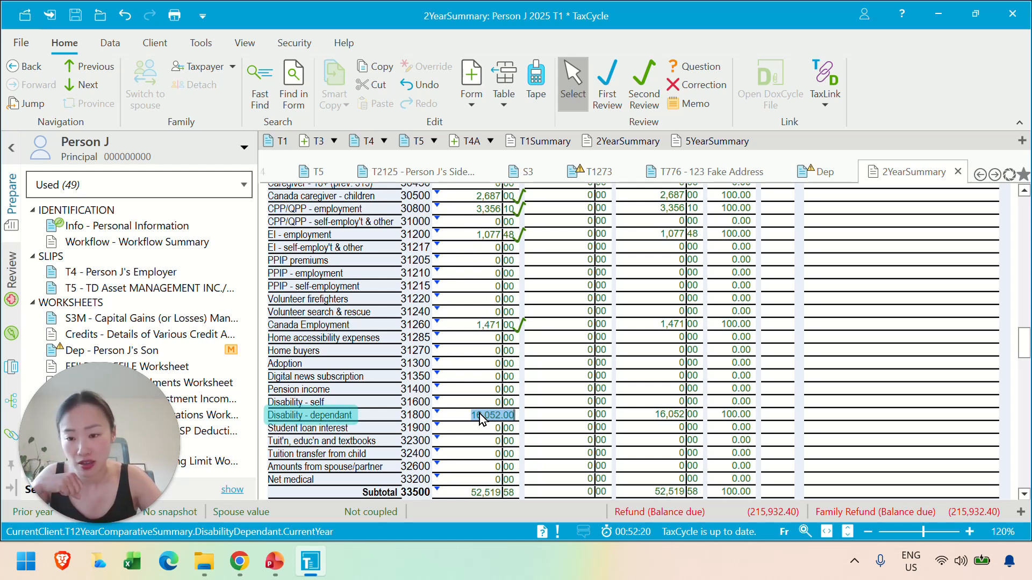
pyautogui.scroll(-4, 480, 413)
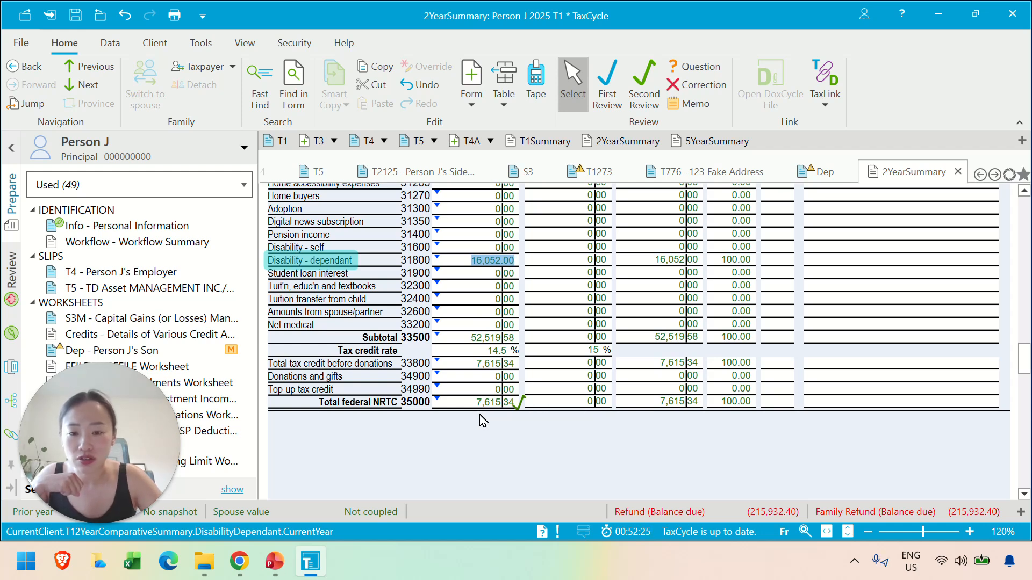
# Examine the federal dividend tax credit on line 40425 under Net Federal Tax and Total Payable
pyautogui.scroll(-4, 480, 415)
pyautogui.scroll(-6, 480, 415)
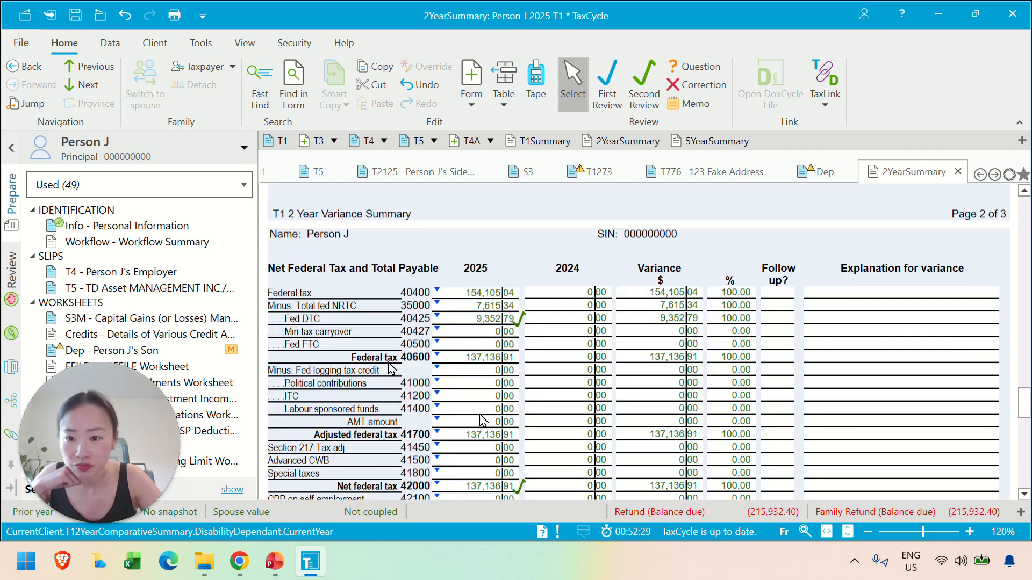
pyautogui.click(494, 319)
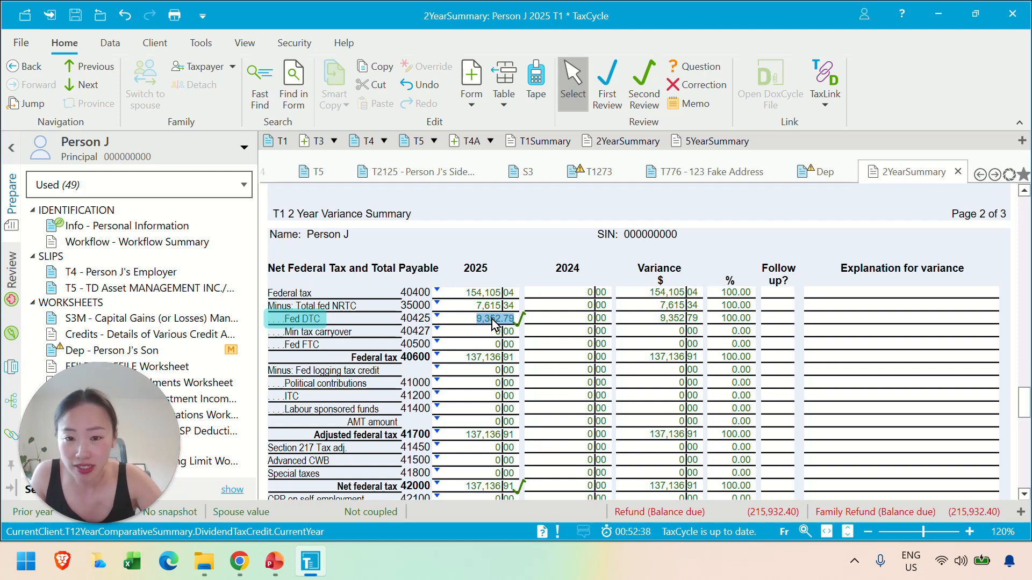
# Review the federal non-refundable credits again, checking net medical on line 33200 and donations and gifts on line 34900
pyautogui.scroll(5, 492, 318)
pyautogui.scroll(5, 493, 324)
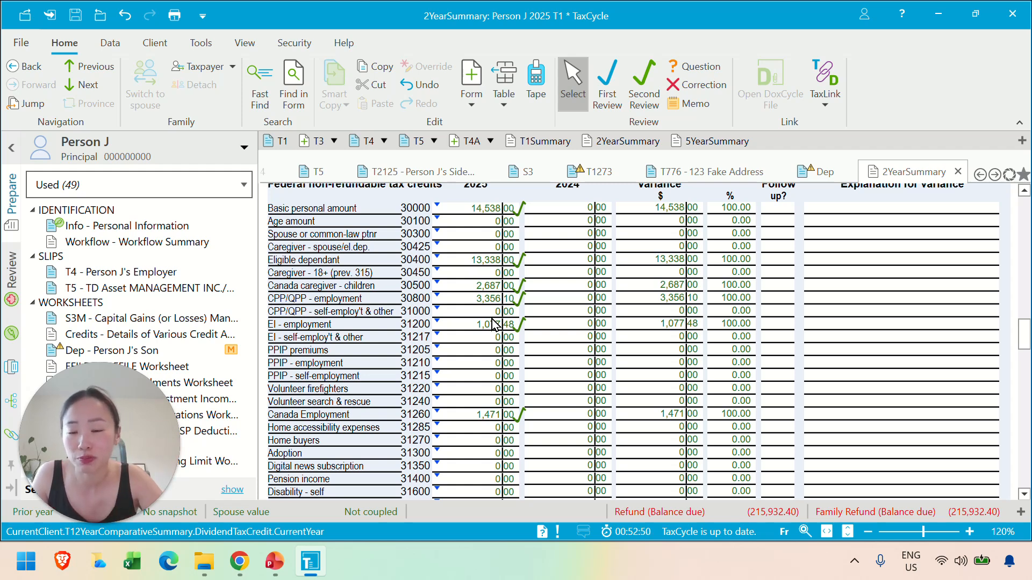
pyautogui.scroll(-5, 493, 324)
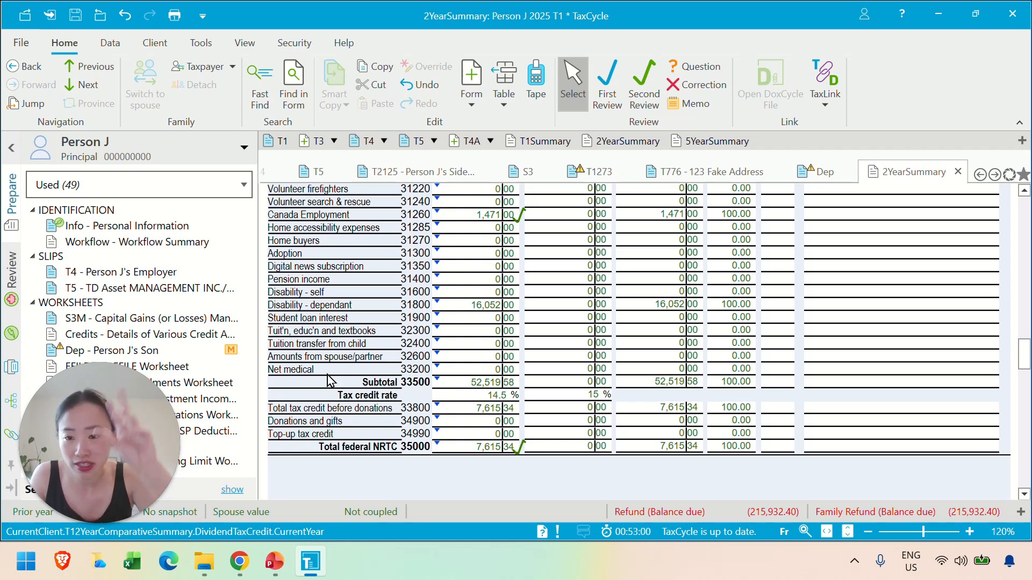
pyautogui.click(467, 372)
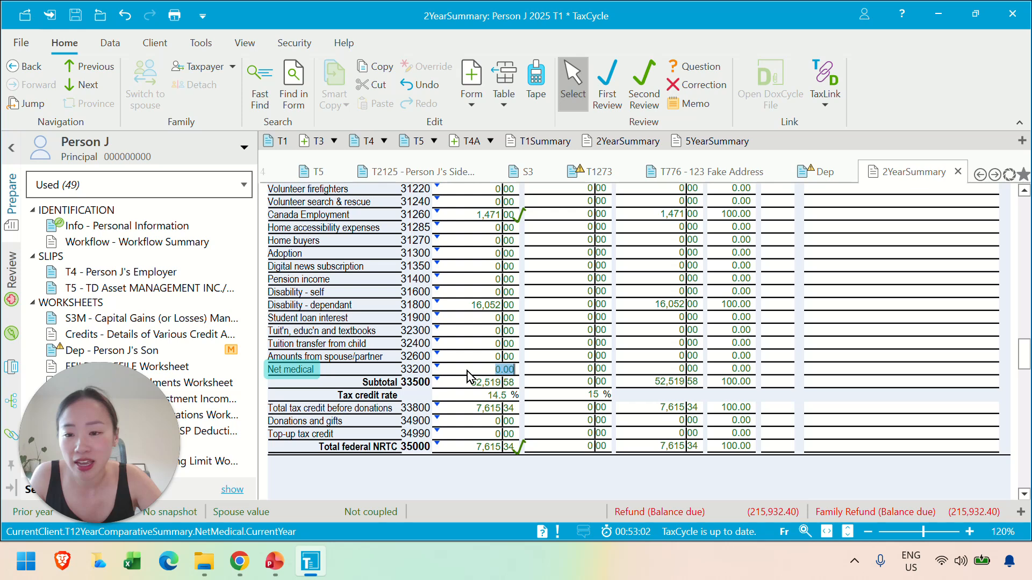
pyautogui.click(467, 425)
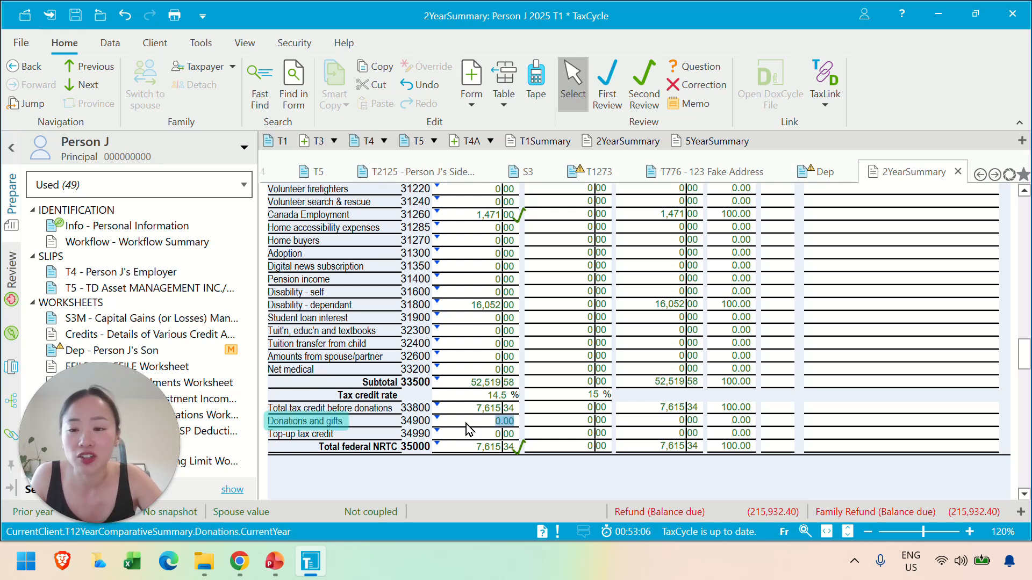
# Examine federal tax on line 40400, and switch to PowerPoint to compare the 2025 and 2026 federal tax bracket slides
pyautogui.scroll(-5, 468, 430)
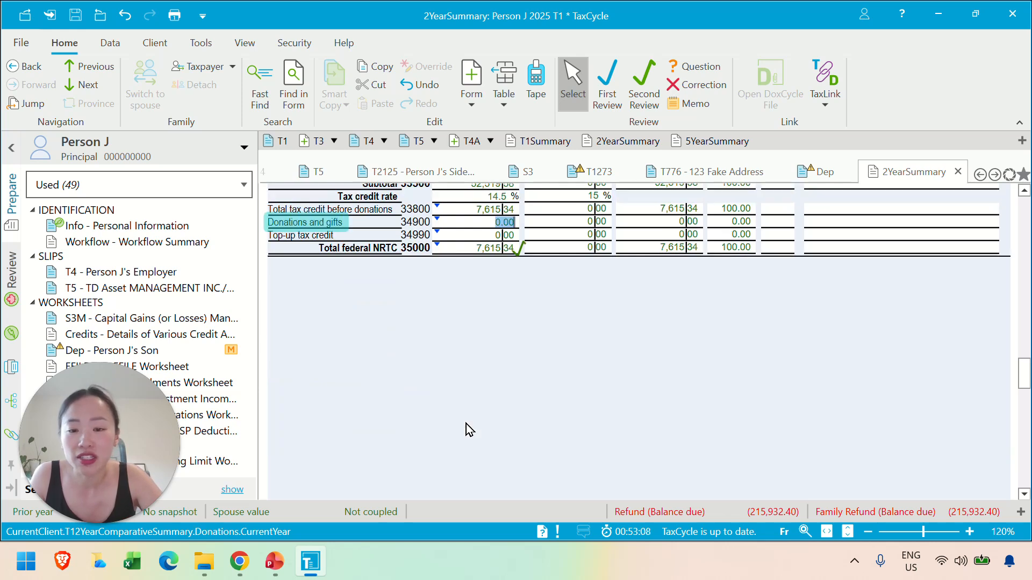
pyautogui.scroll(-6, 468, 430)
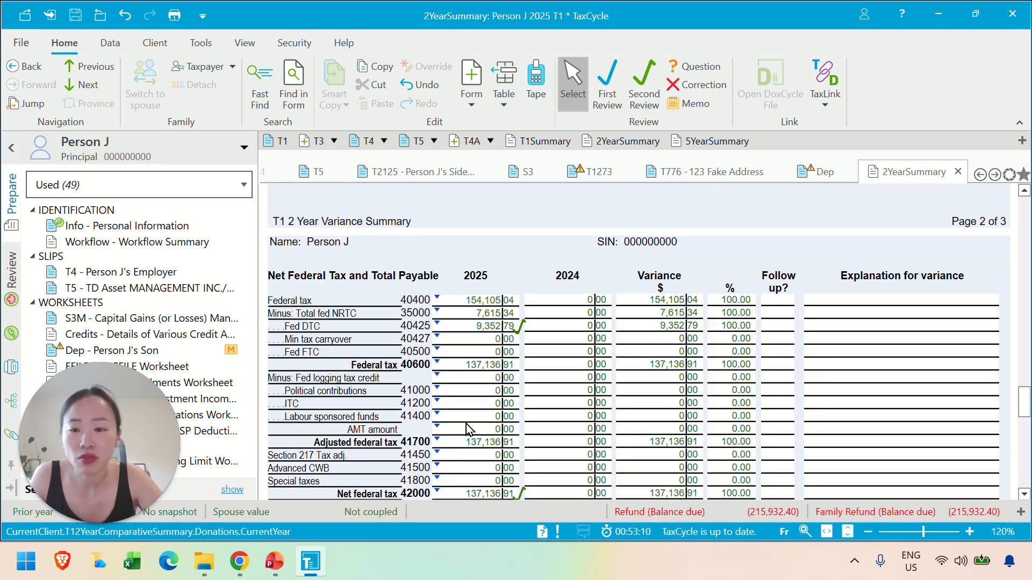
pyautogui.click(471, 304)
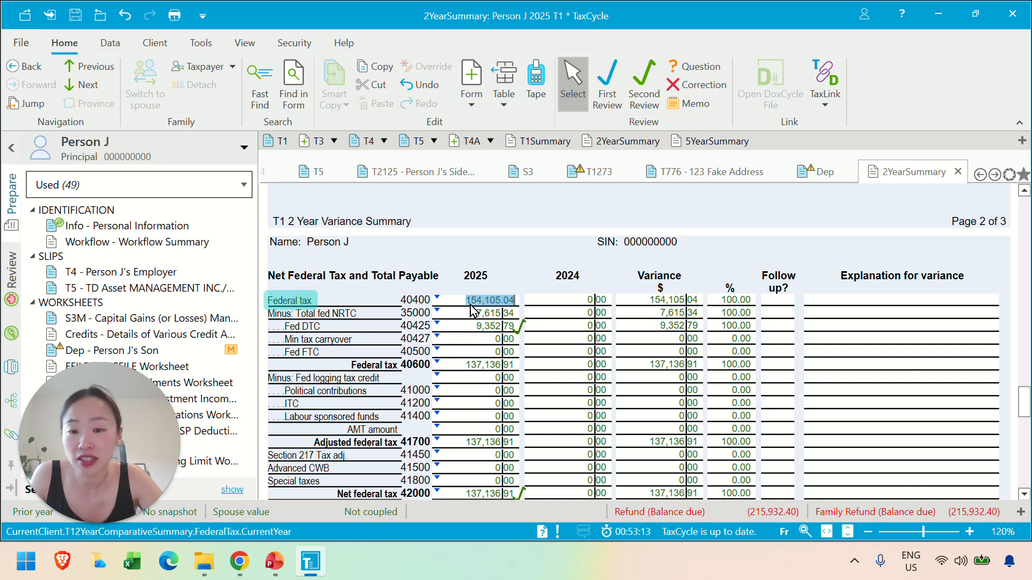
pyautogui.click(273, 571)
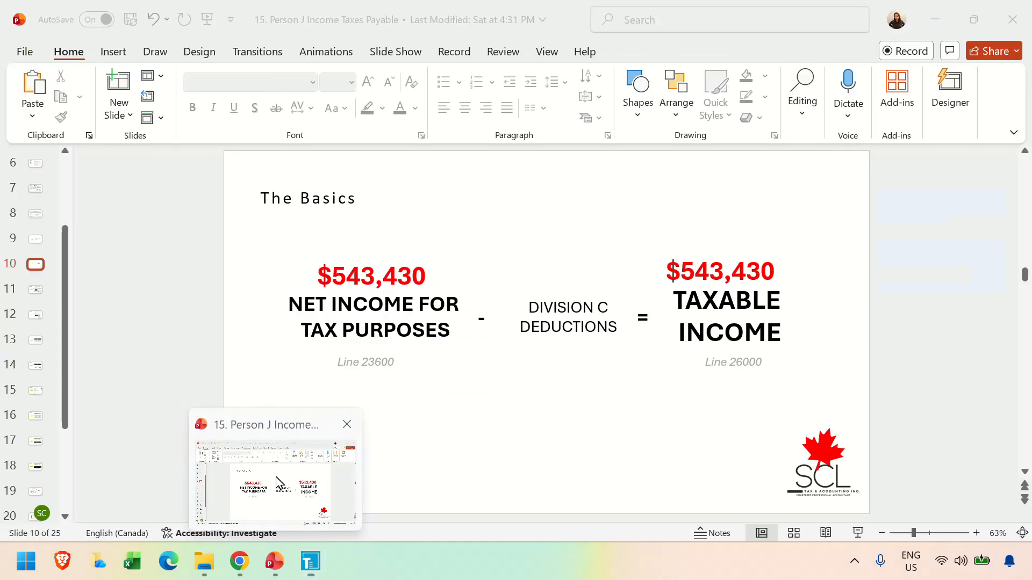
pyautogui.scroll(-1, 178, 322)
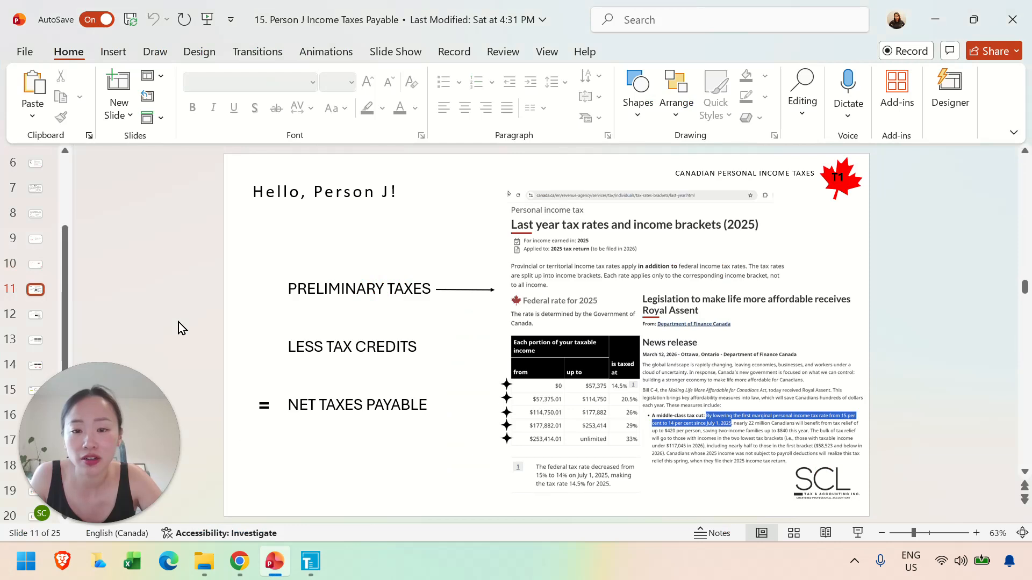
pyautogui.scroll(-1, 178, 322)
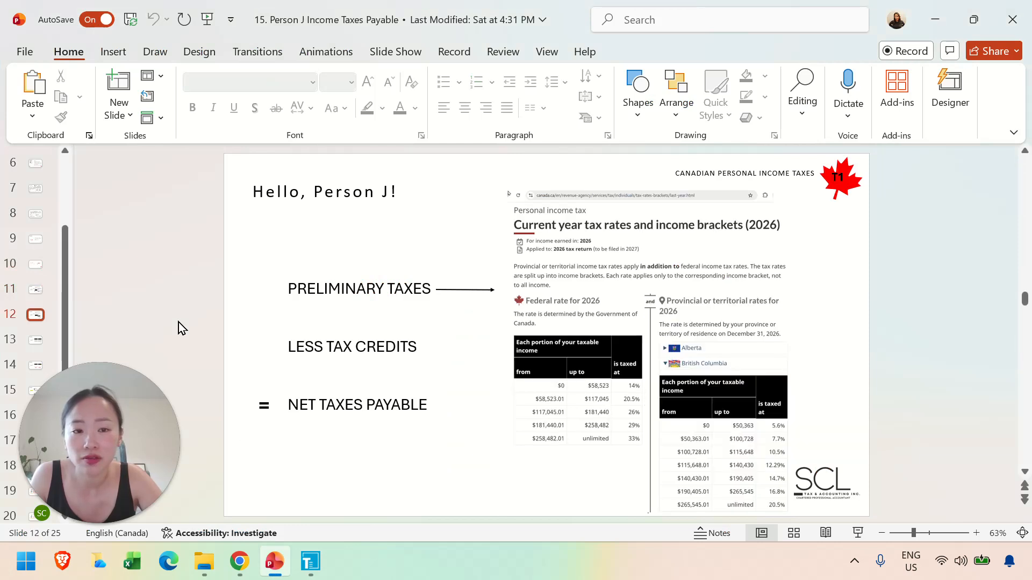
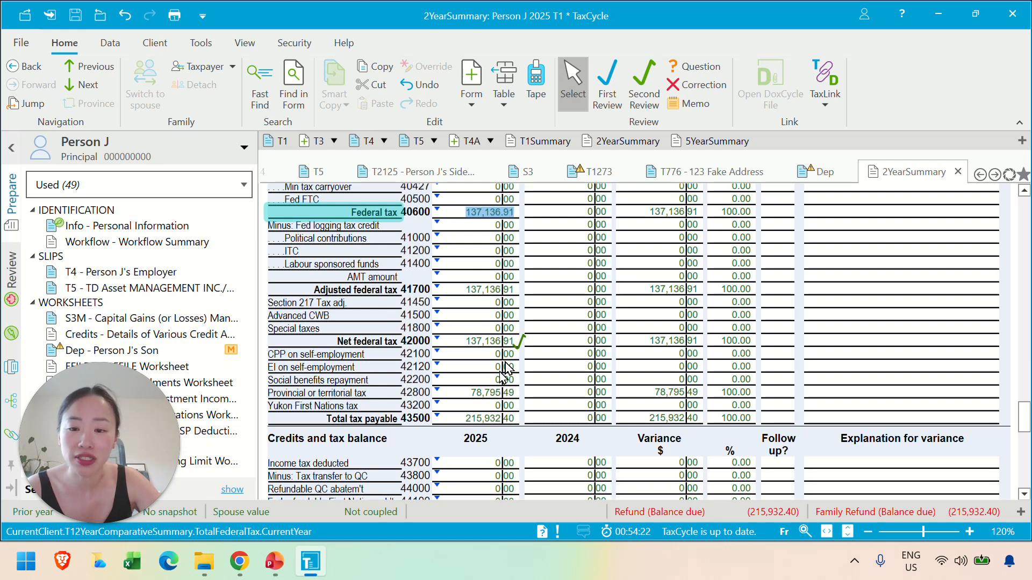
# Trace provincial tax on line 42800 through the T1 to Form BC428 and examine its credits and British Columbia tax calculation
pyautogui.click(497, 395)
pyautogui.doubleClick(497, 395)
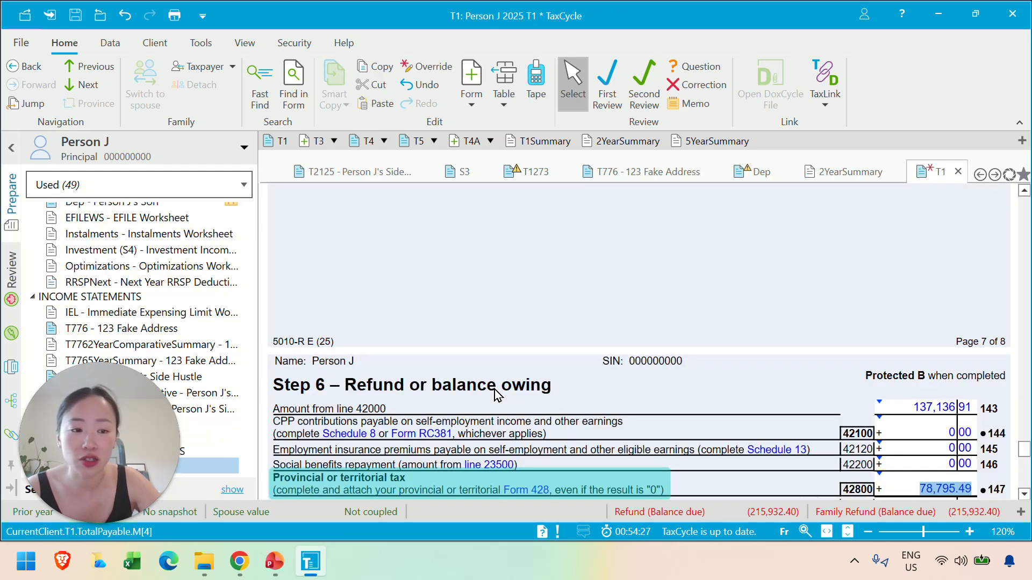
pyautogui.doubleClick(931, 493)
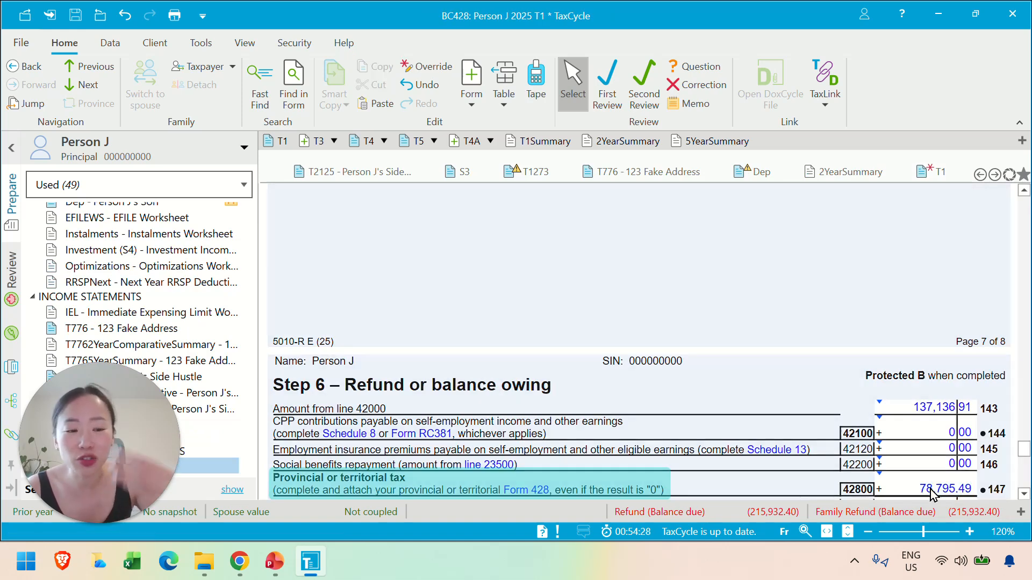
pyautogui.scroll(-15, 869, 365)
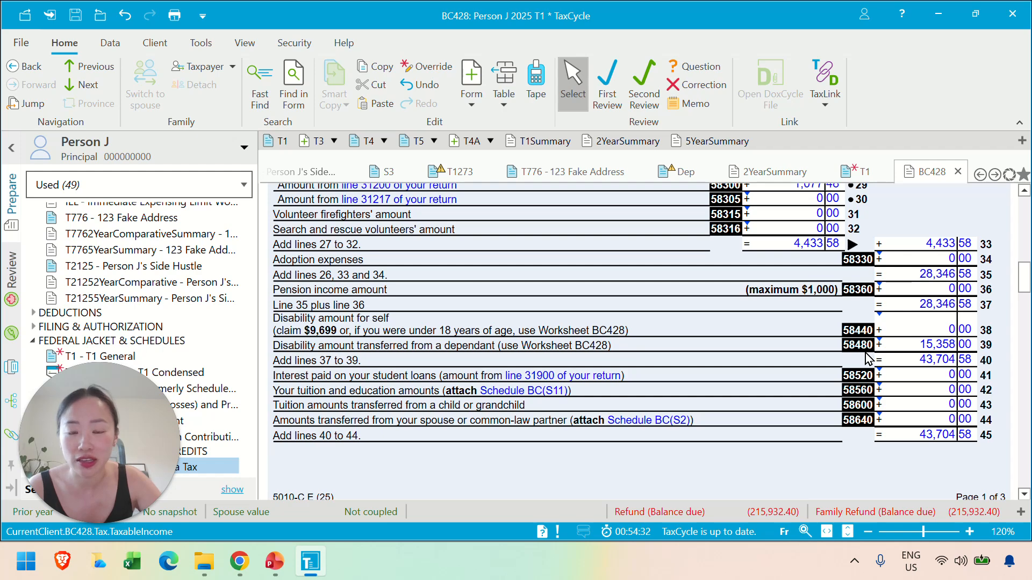
pyautogui.scroll(-15, 866, 358)
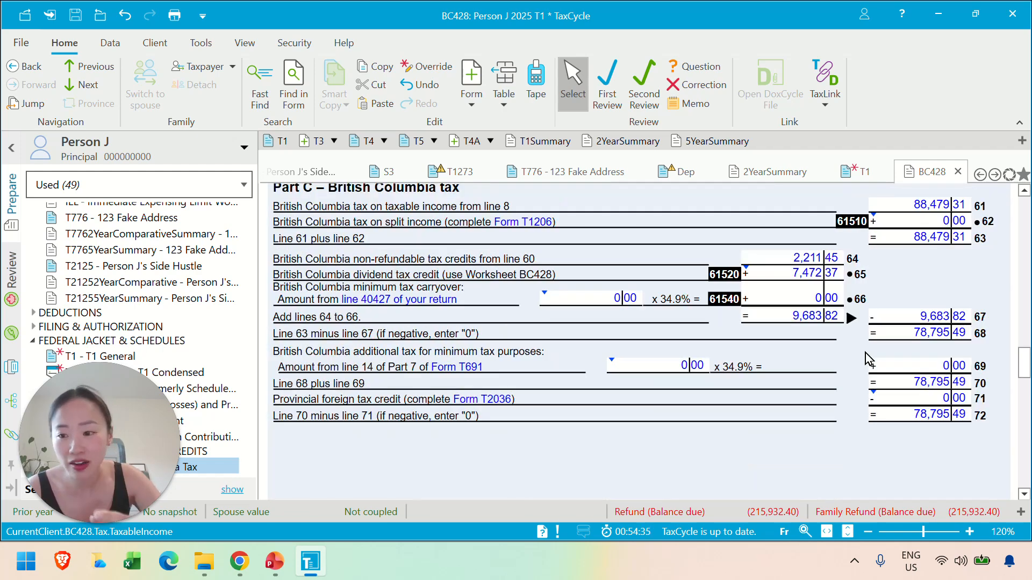
pyautogui.scroll(-20, 865, 355)
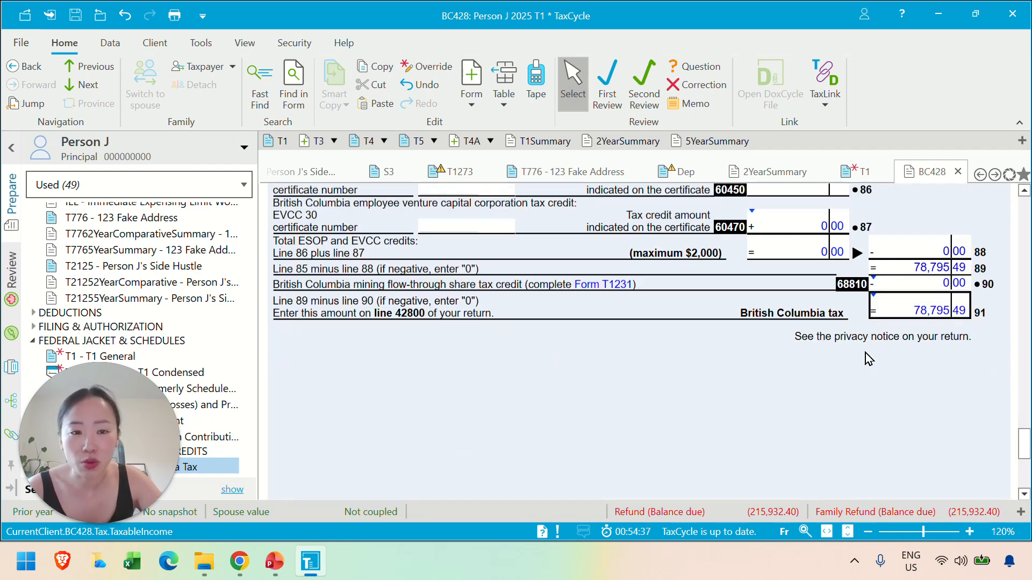
pyautogui.scroll(20, 865, 353)
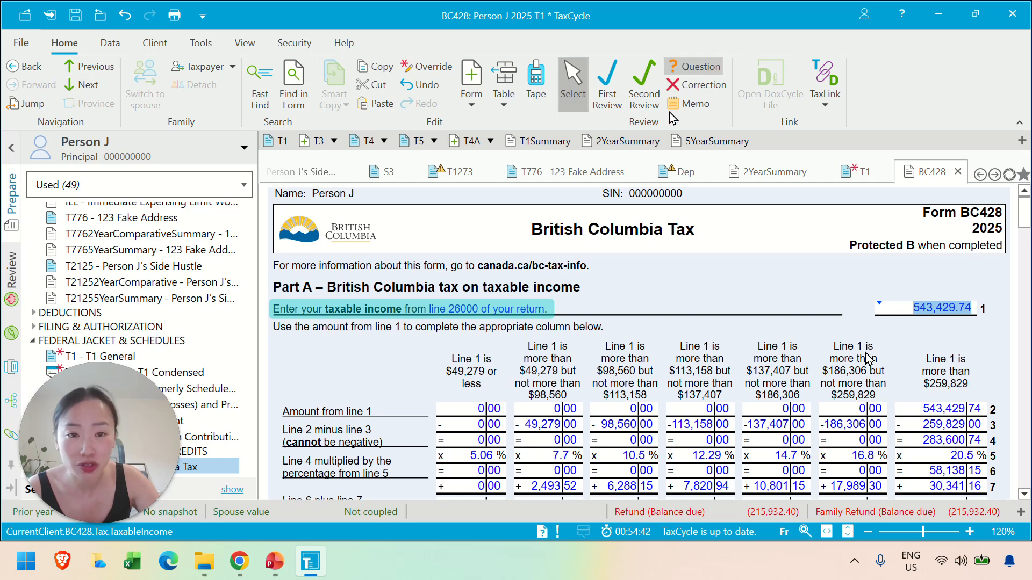
# Return to the two-year summary and examine provincial or territorial tax on line 42800 and total tax payable on line 43500
pyautogui.click(626, 143)
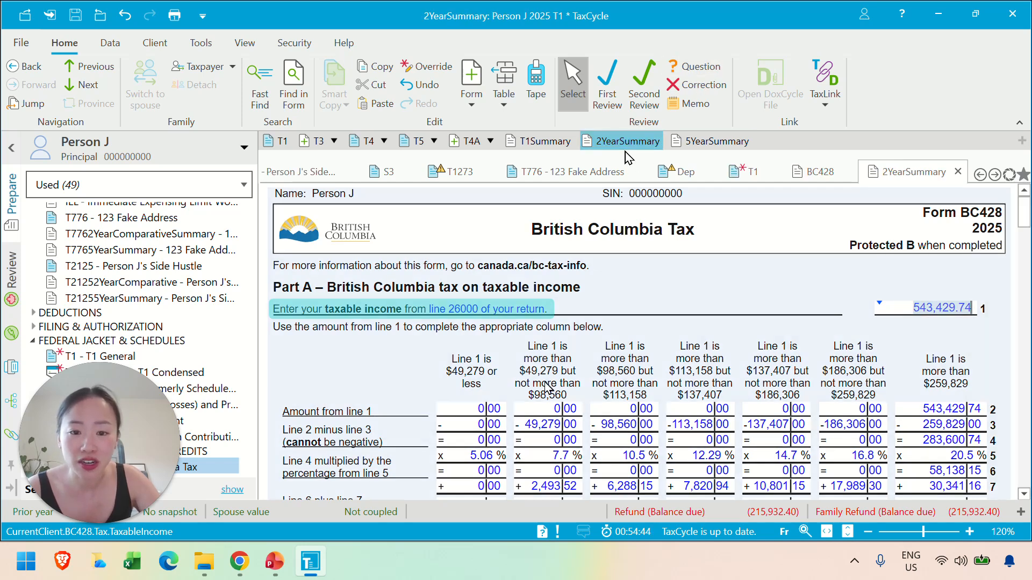
pyautogui.scroll(-20, 543, 392)
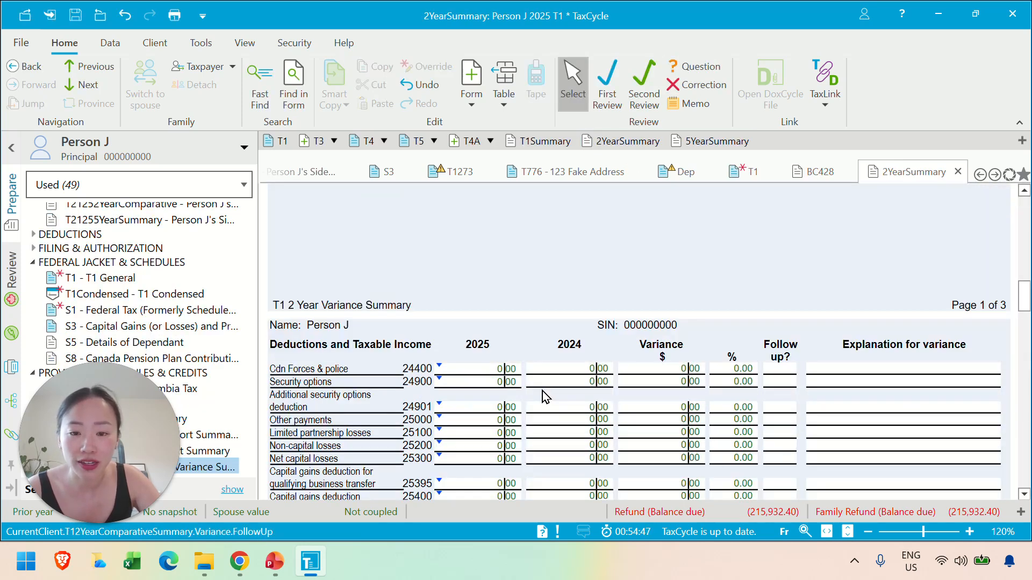
pyautogui.scroll(-10, 546, 397)
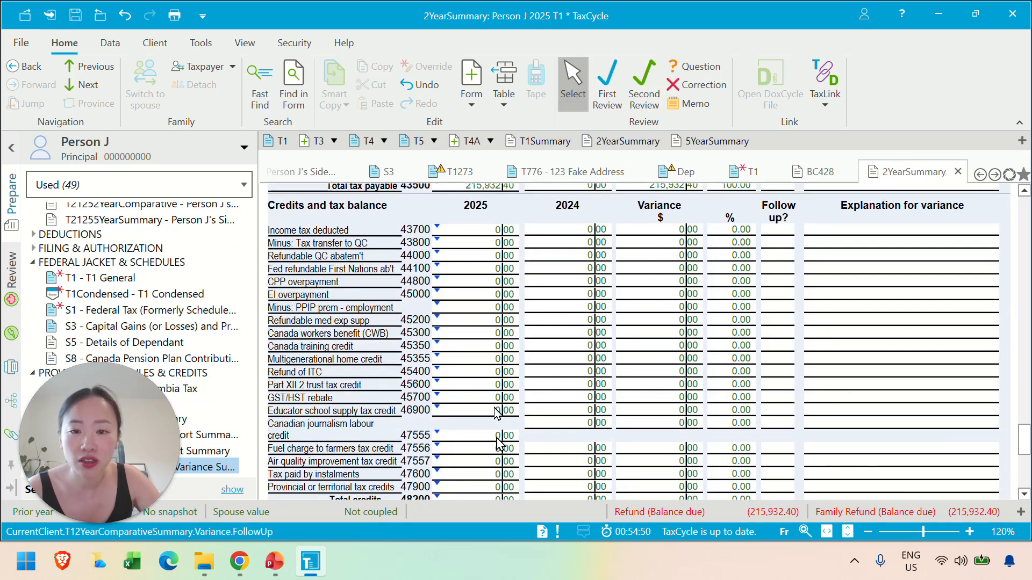
pyautogui.scroll(3, 498, 430)
pyautogui.scroll(-5, 498, 419)
pyautogui.scroll(5, 498, 419)
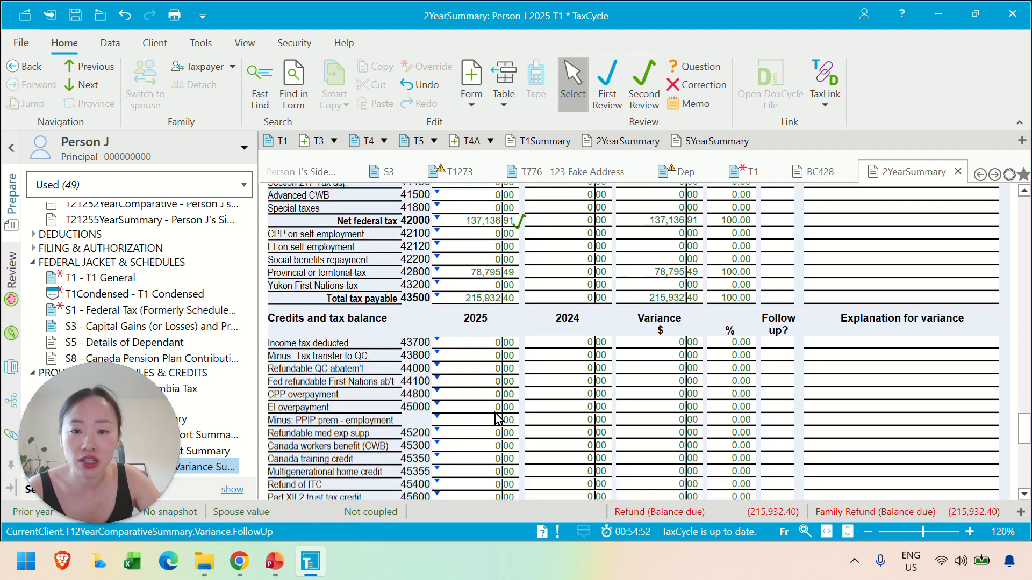
pyautogui.click(481, 358)
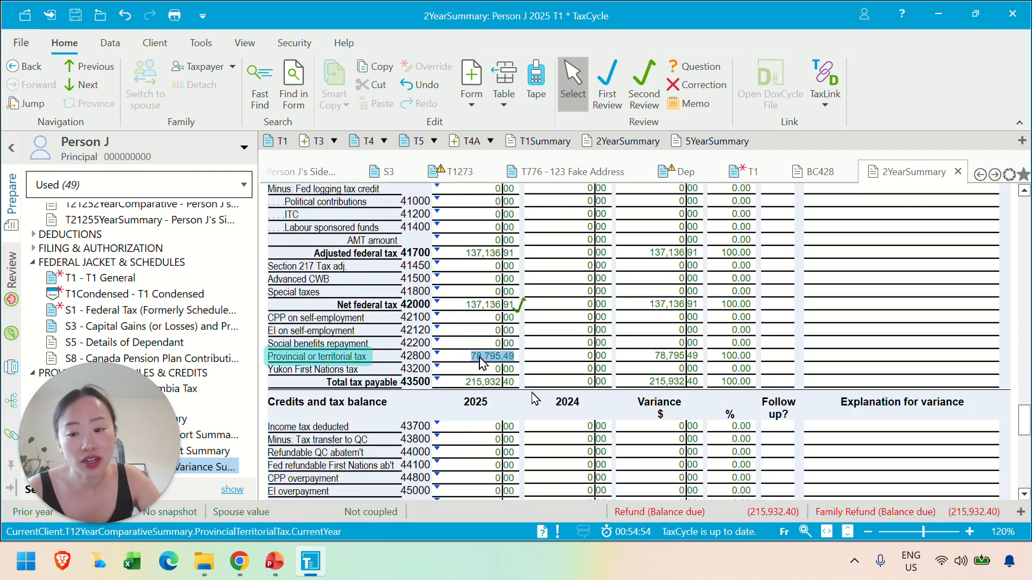
pyautogui.scroll(-4, 532, 398)
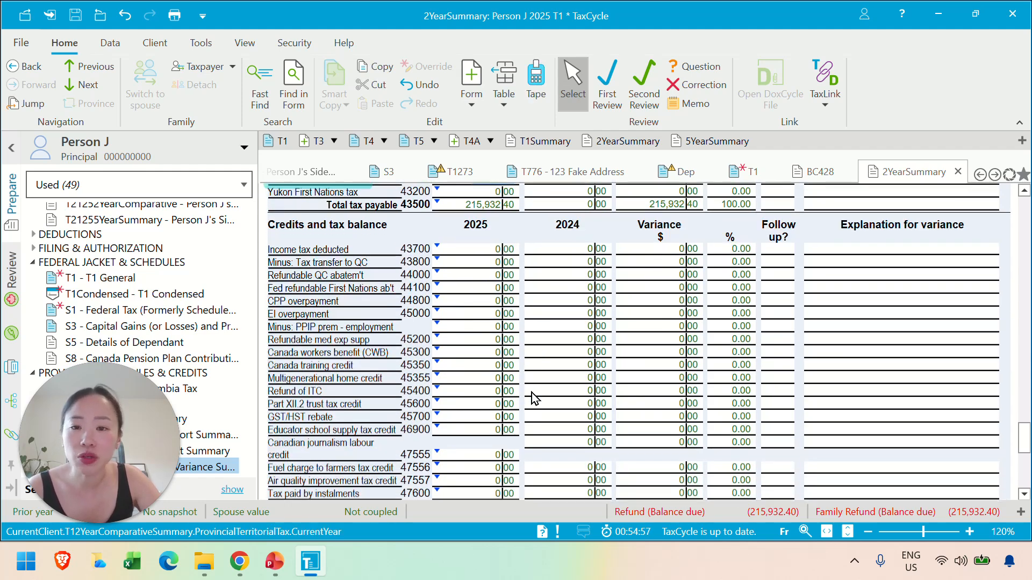
pyautogui.click(468, 206)
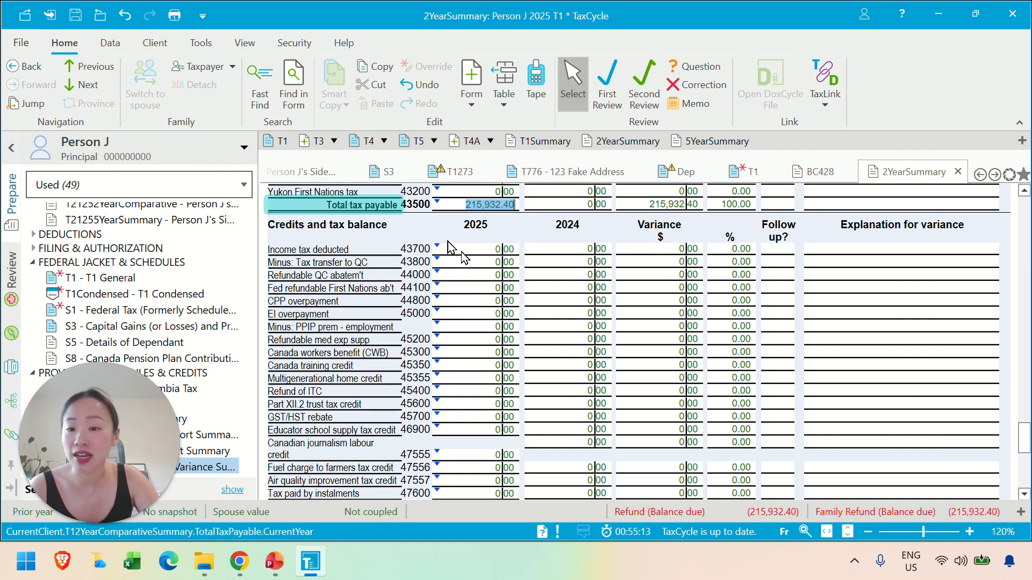
# Flag the 2025 tax paid by instalments on line 47600 and income tax deducted on line 43700 with Question review marks
pyautogui.click(483, 496)
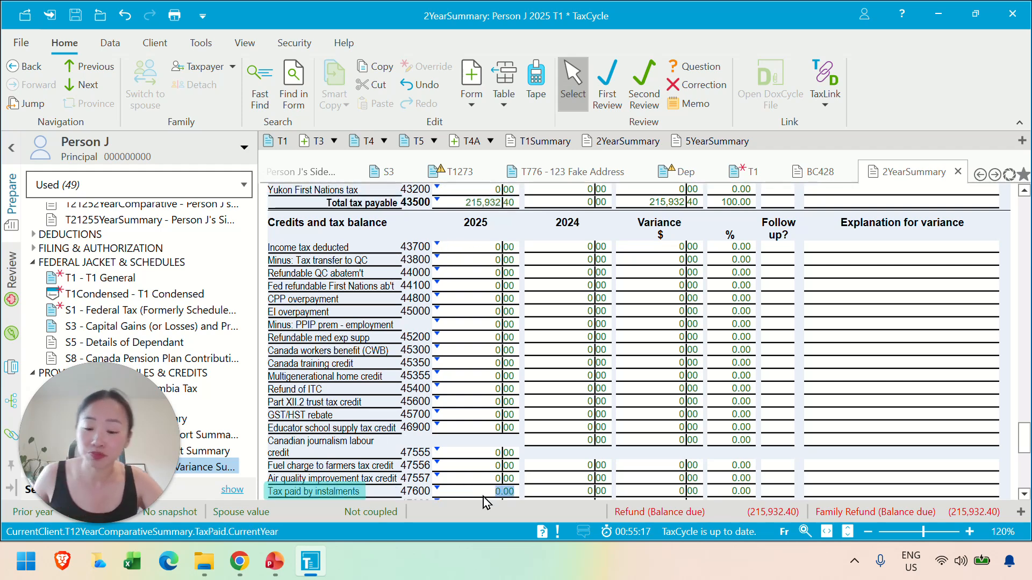
pyautogui.doubleClick(483, 496)
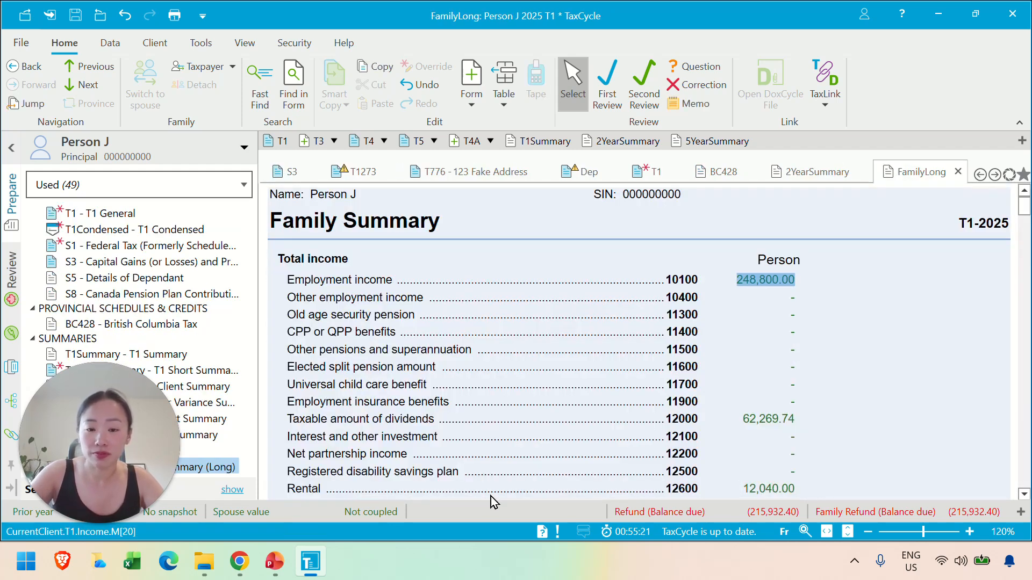
pyautogui.hotkey('ctrl', 'w')
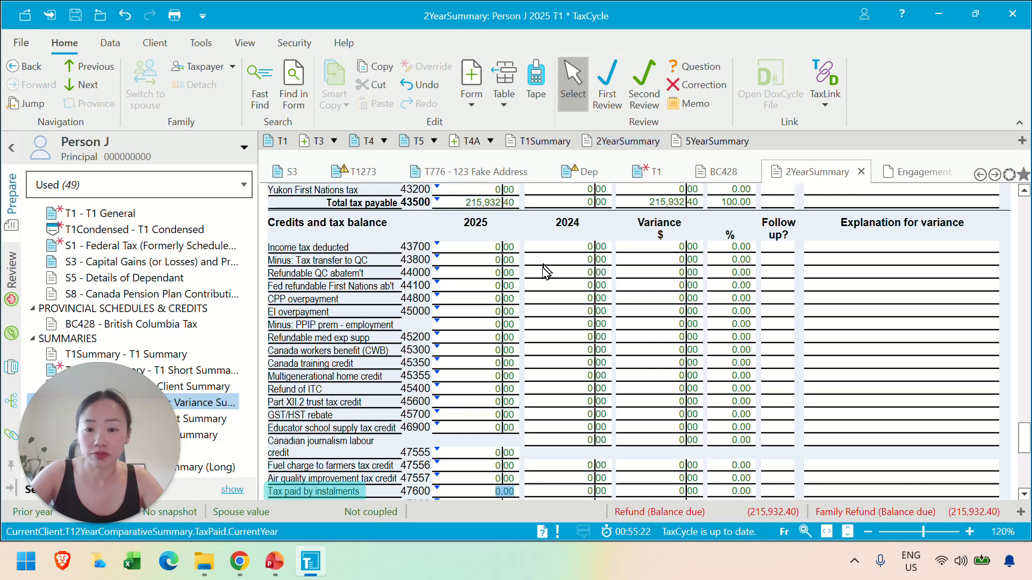
pyautogui.click(486, 248)
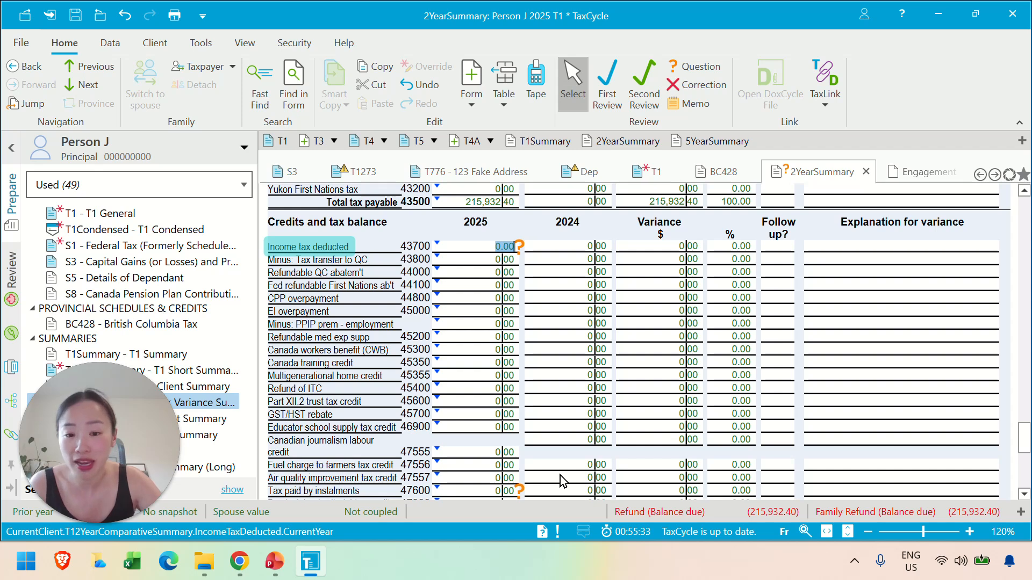
# Examine the 2025 balance owing, and recheck the tax paid by instalments and income tax deducted lines
pyautogui.scroll(-2, 560, 475)
pyautogui.click(465, 451)
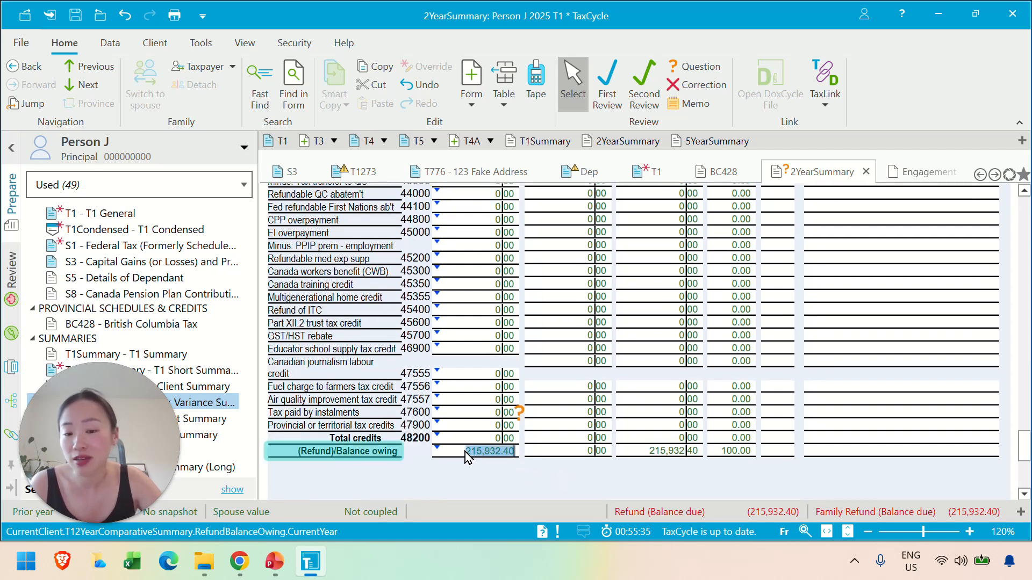
pyautogui.click(574, 412)
pyautogui.scroll(1, 574, 417)
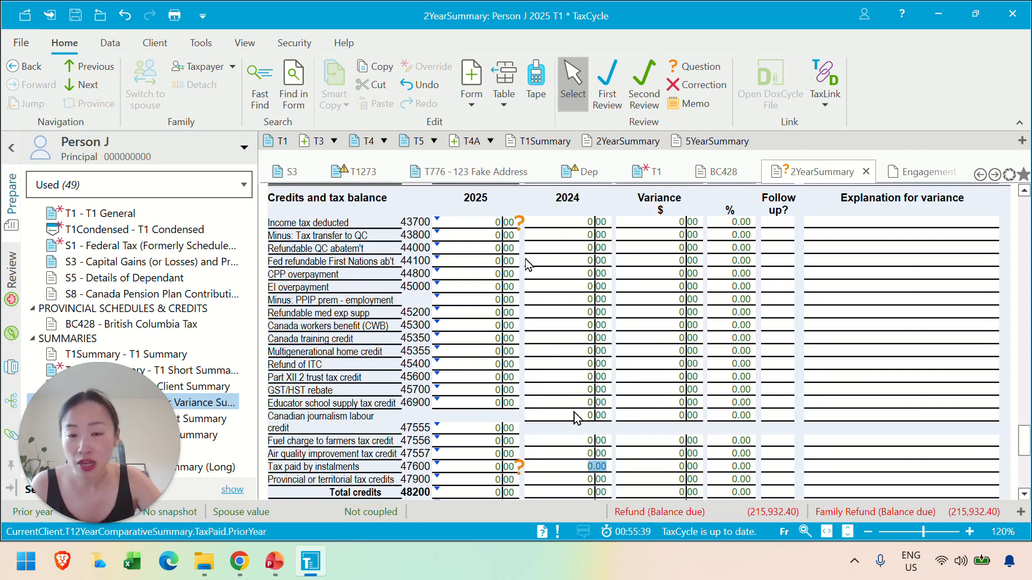
pyautogui.click(498, 223)
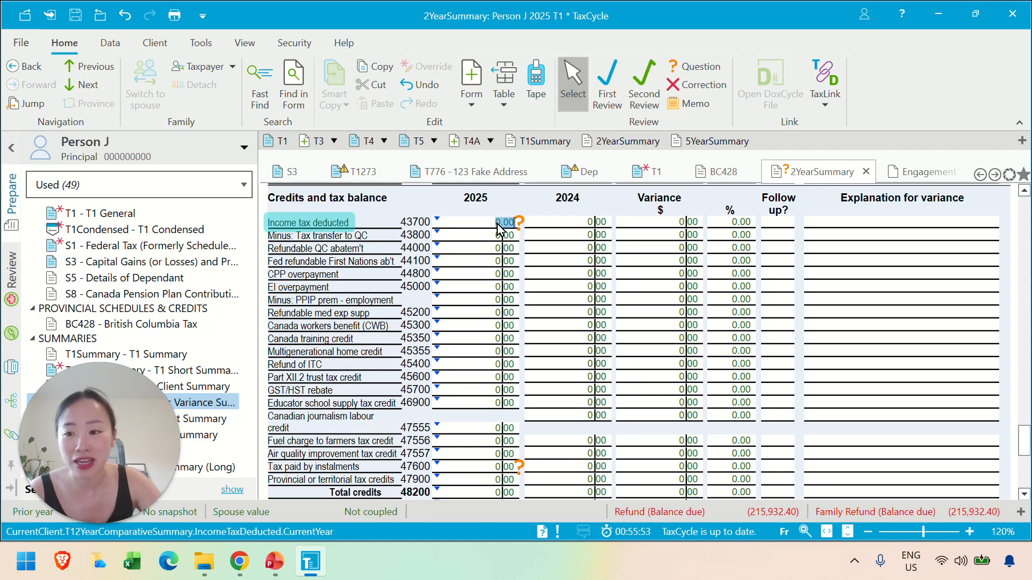
# Review the Total Income section for untaxed sources: taxable dividends, rental income and taxable capital gains
pyautogui.scroll(15, 498, 224)
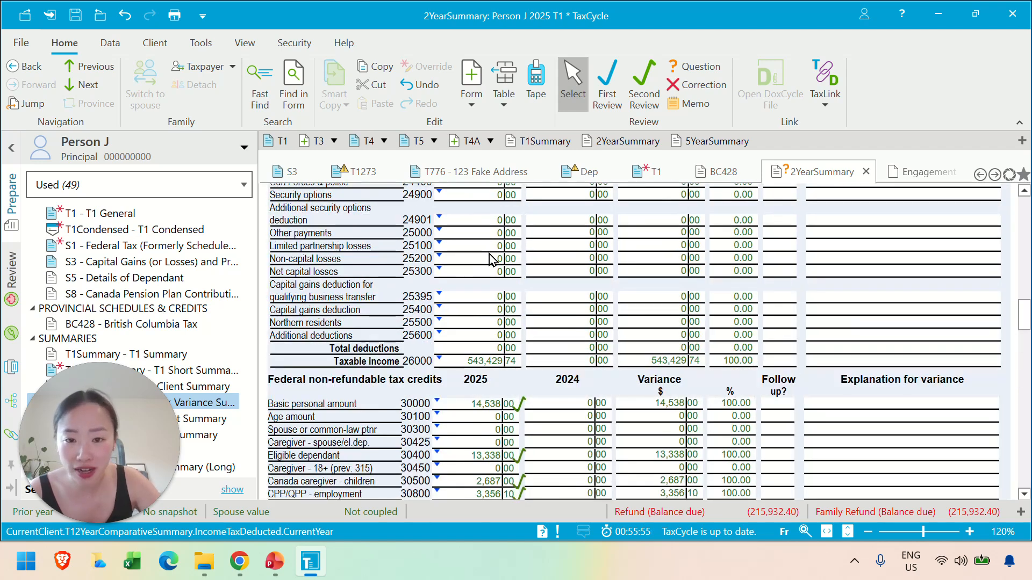
pyautogui.scroll(10, 491, 260)
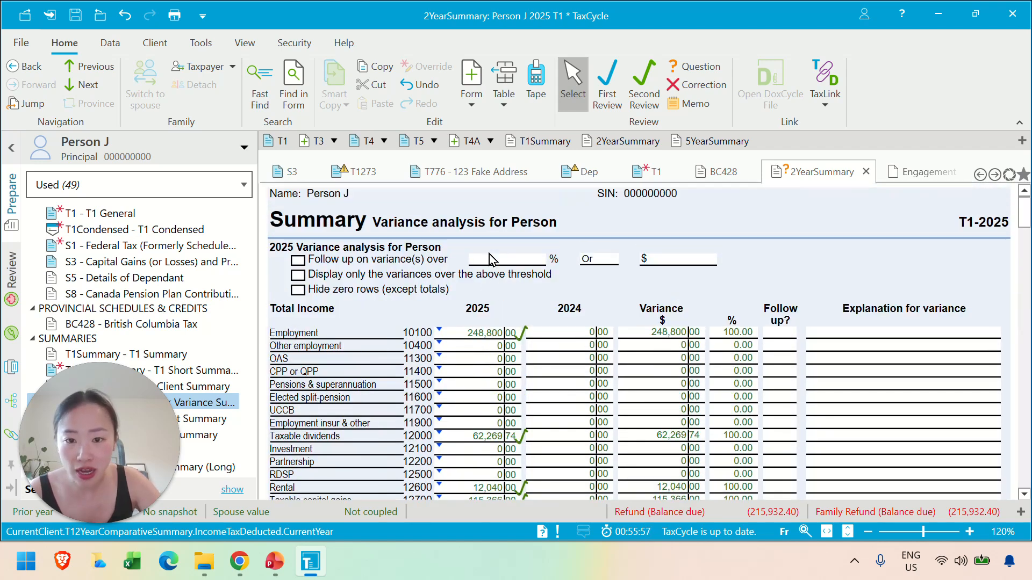
pyautogui.scroll(-5, 490, 259)
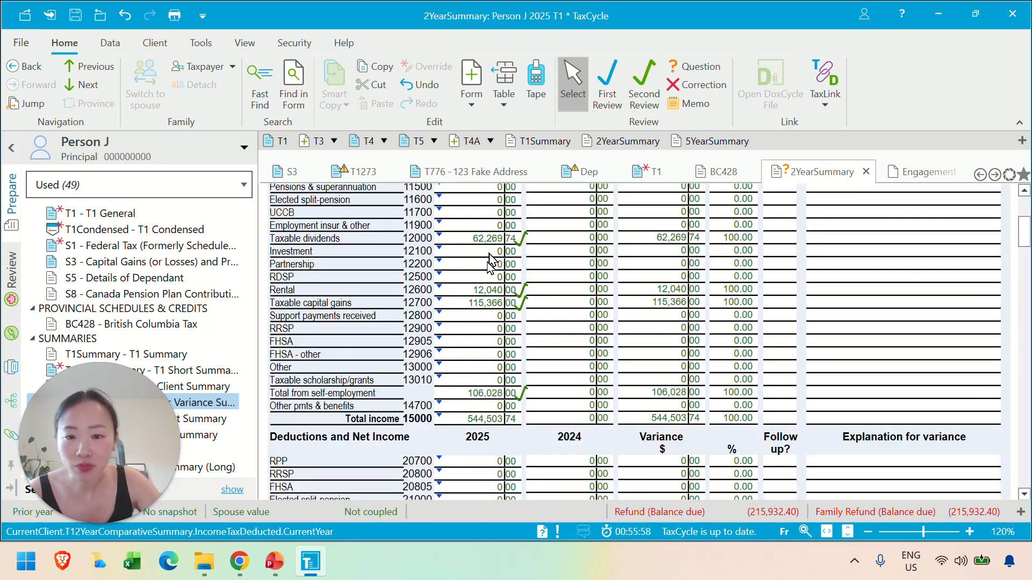
pyautogui.click(464, 239)
pyautogui.click(471, 291)
pyautogui.click(471, 307)
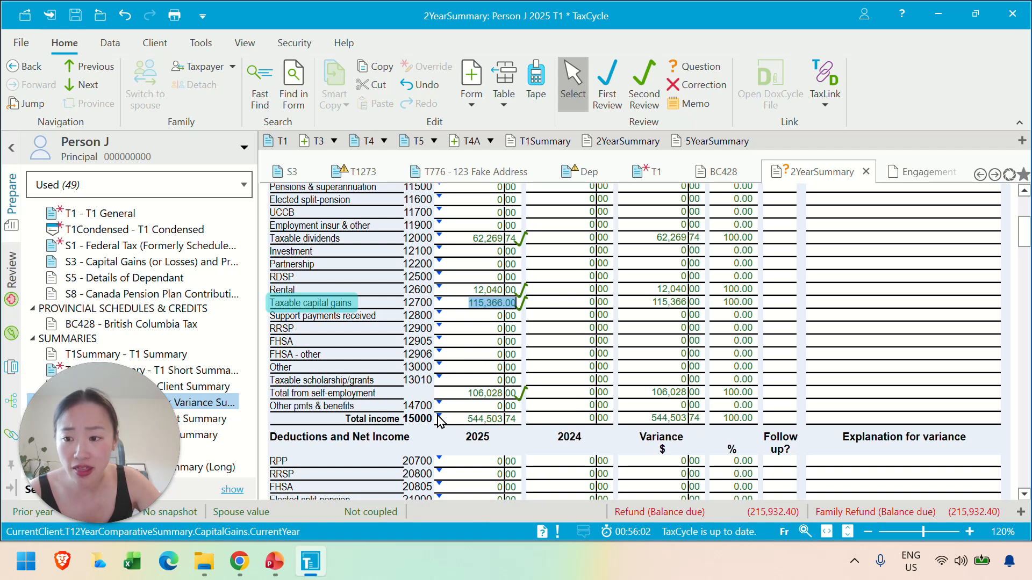
# Examine the 2025 tax paid by instalments on line 47600 once more under Credits and tax balance
pyautogui.scroll(-20, 439, 422)
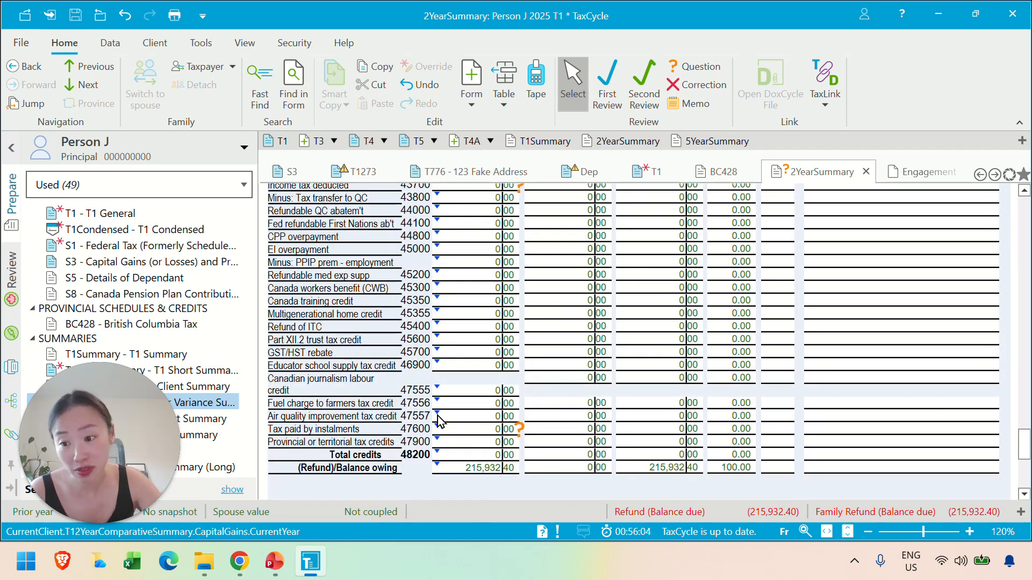
pyautogui.scroll(3, 440, 421)
pyautogui.click(484, 290)
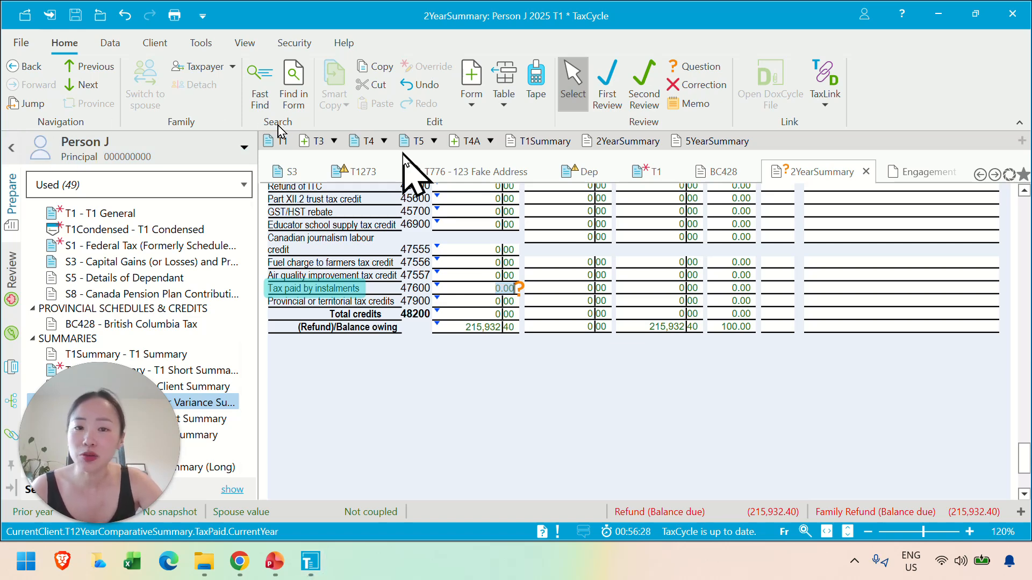
# Return to the two-year variance summary and review the return's items requiring attention, including the questions on lines 43700 and 47600
pyautogui.click(636, 143)
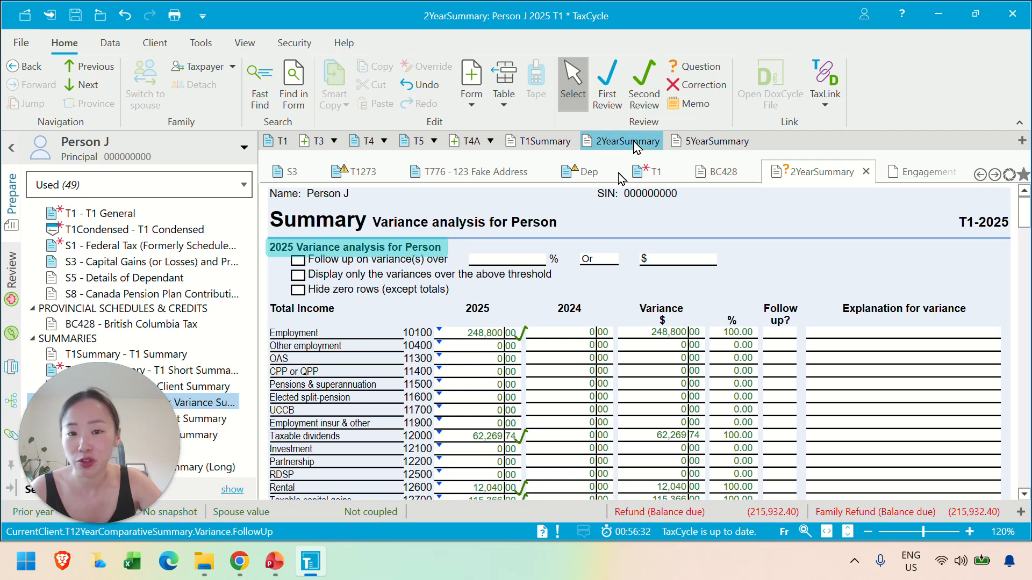
pyautogui.scroll(-5, 520, 357)
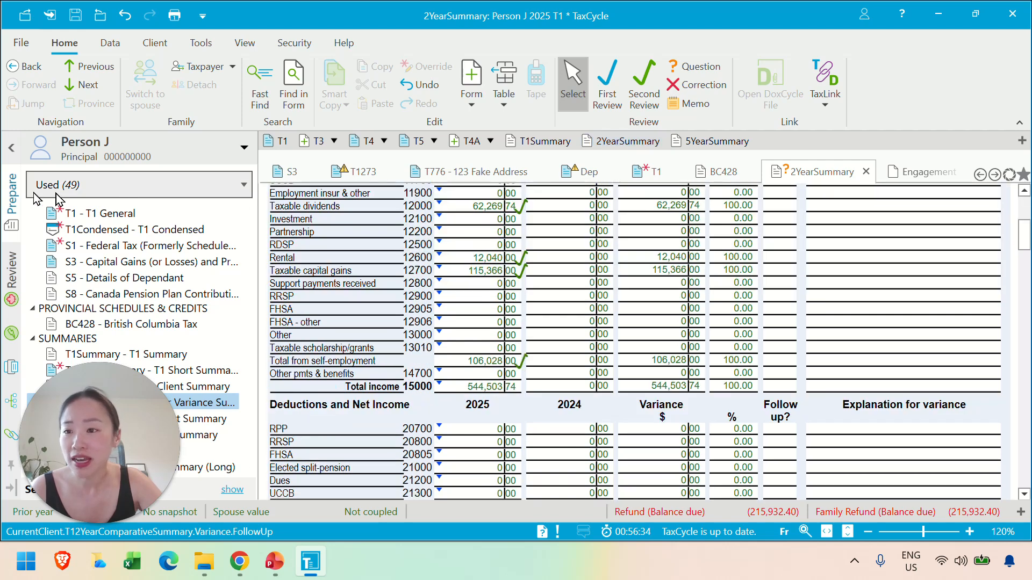
pyautogui.click(13, 270)
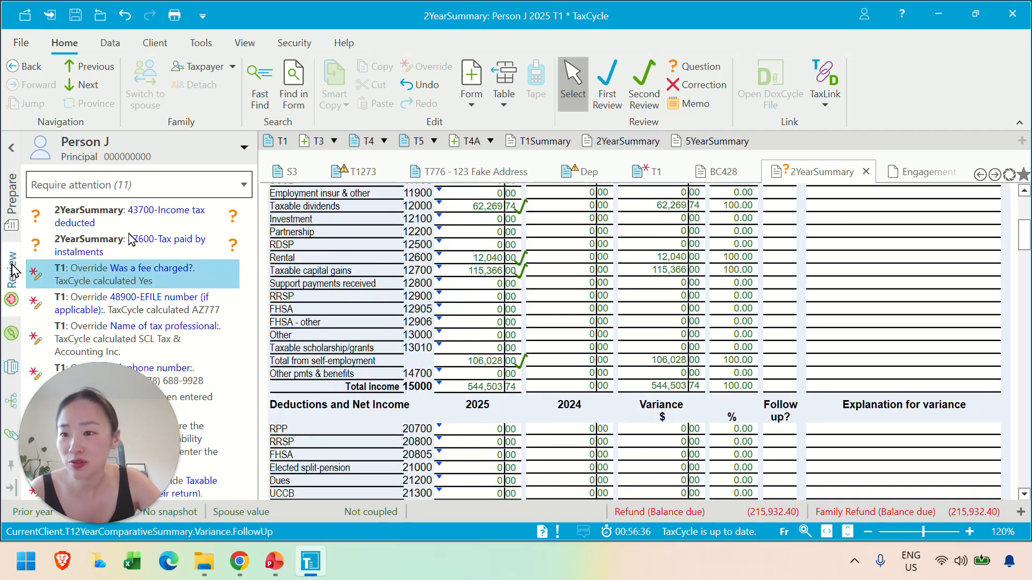
pyautogui.scroll(3, 149, 245)
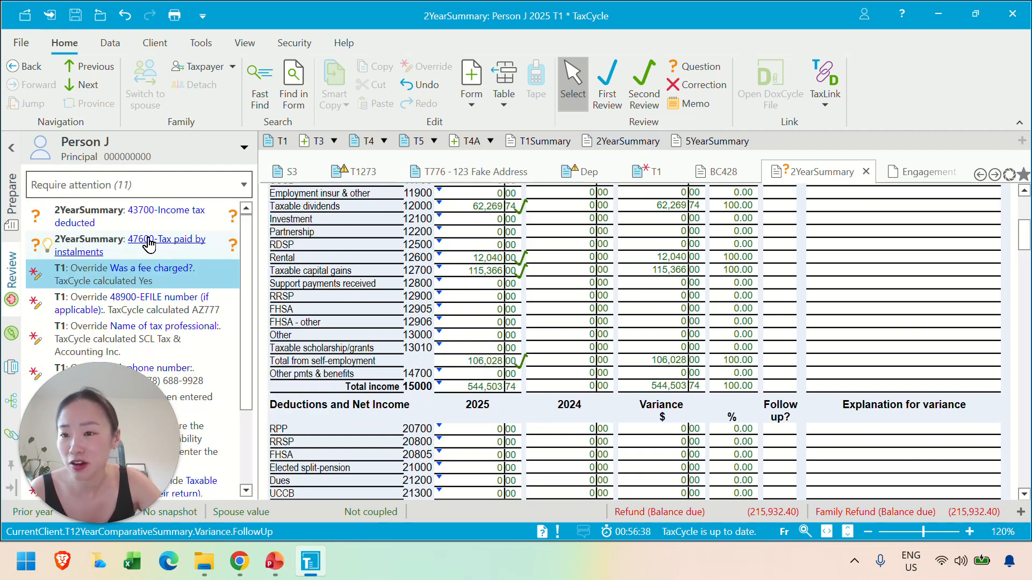
pyautogui.moveTo(149, 244)
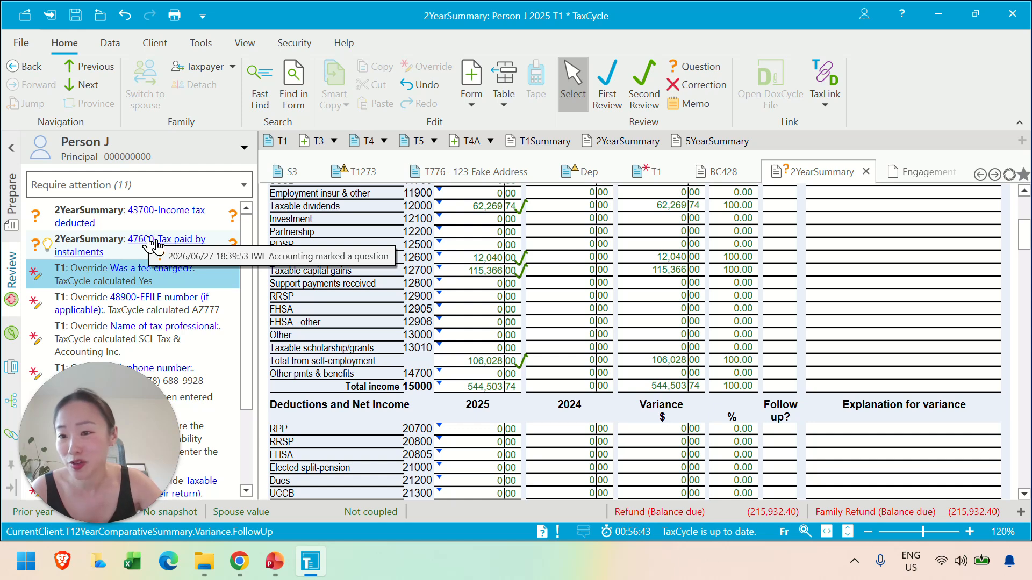
pyautogui.moveTo(215, 293)
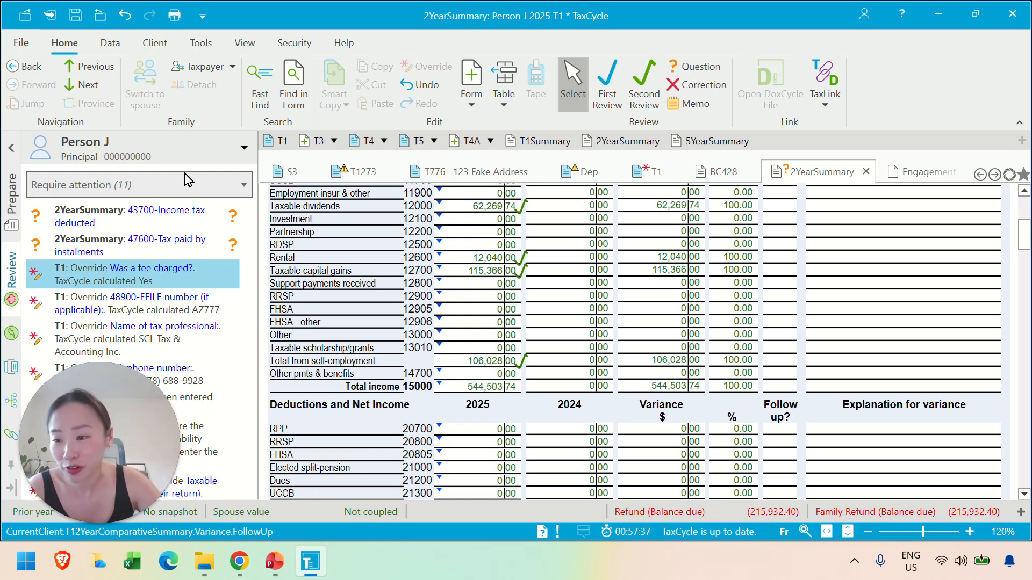
# Open the client letter from the client copy print set and read through its balance owing, payment instructions and instalment schedule
pyautogui.click(14, 379)
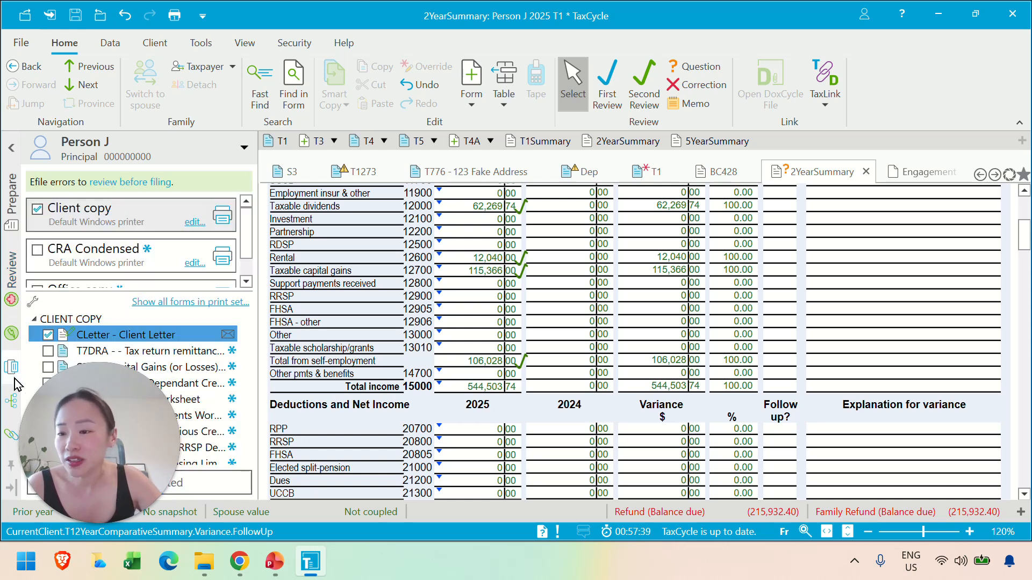
pyautogui.doubleClick(180, 338)
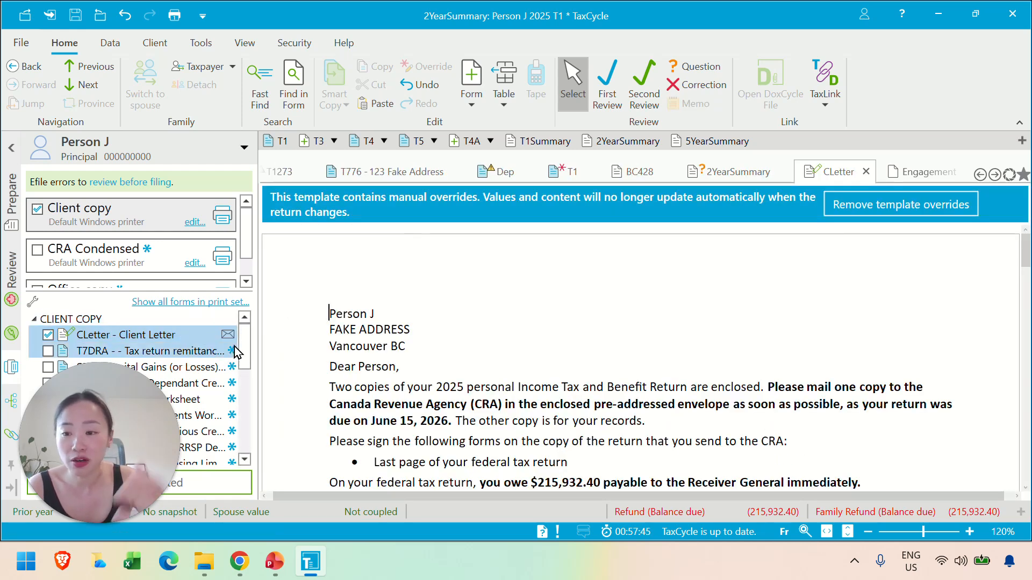
pyautogui.scroll(-5, 205, 368)
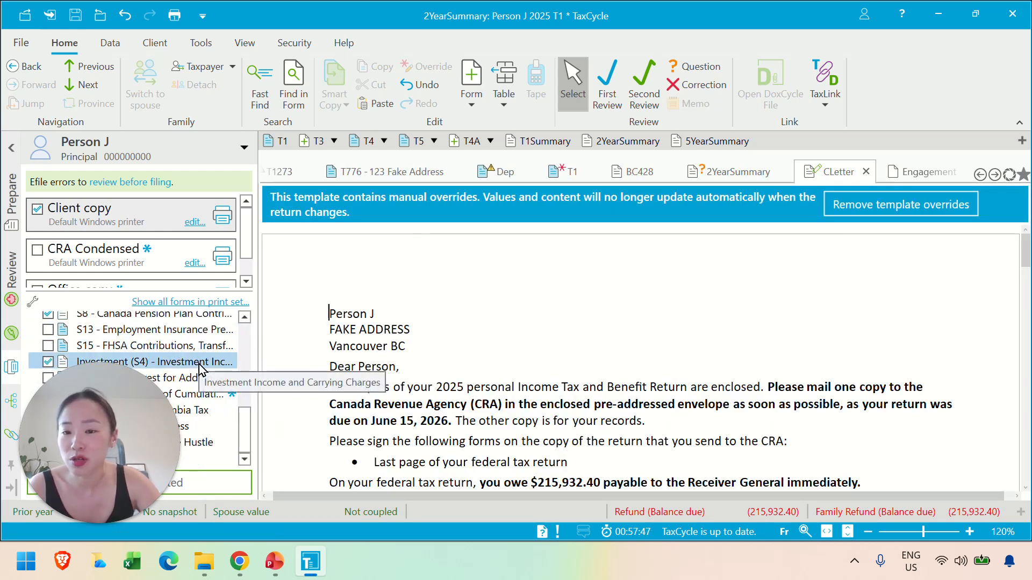
pyautogui.scroll(-2, 427, 356)
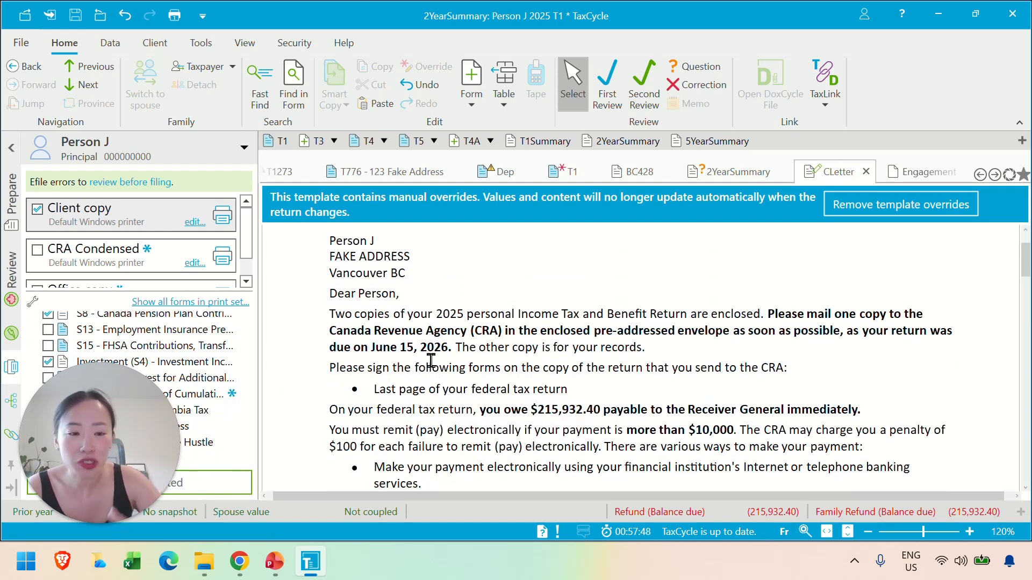
pyautogui.scroll(-20, 430, 360)
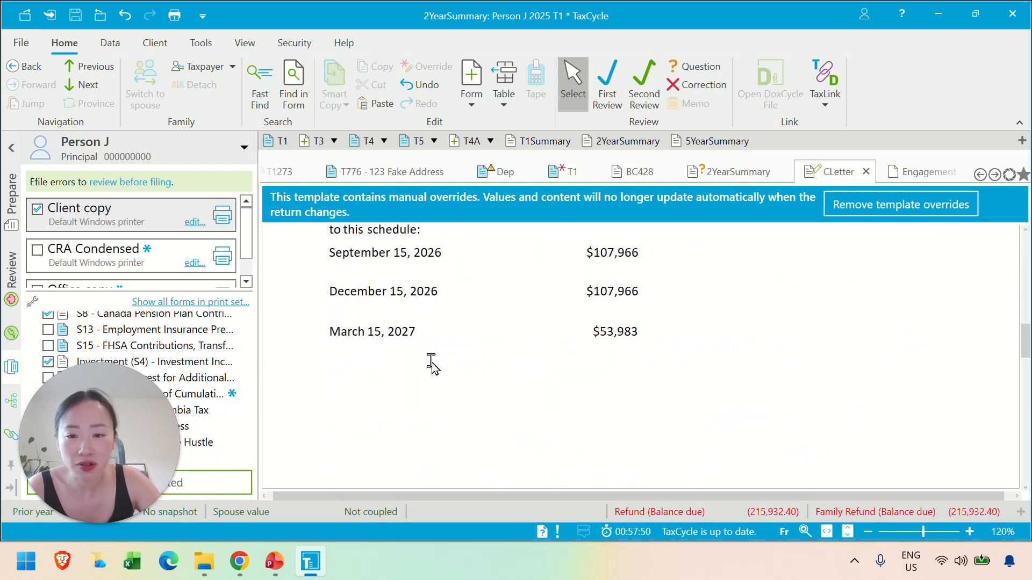
pyautogui.scroll(-18, 432, 361)
pyautogui.scroll(20, 431, 362)
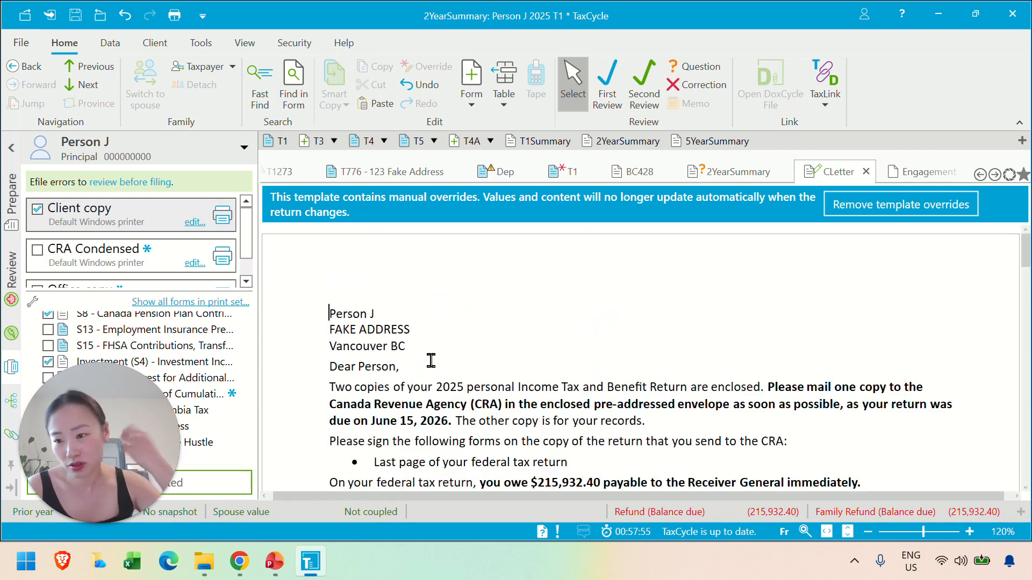
pyautogui.scroll(10, 186, 344)
pyautogui.scroll(-10, 186, 344)
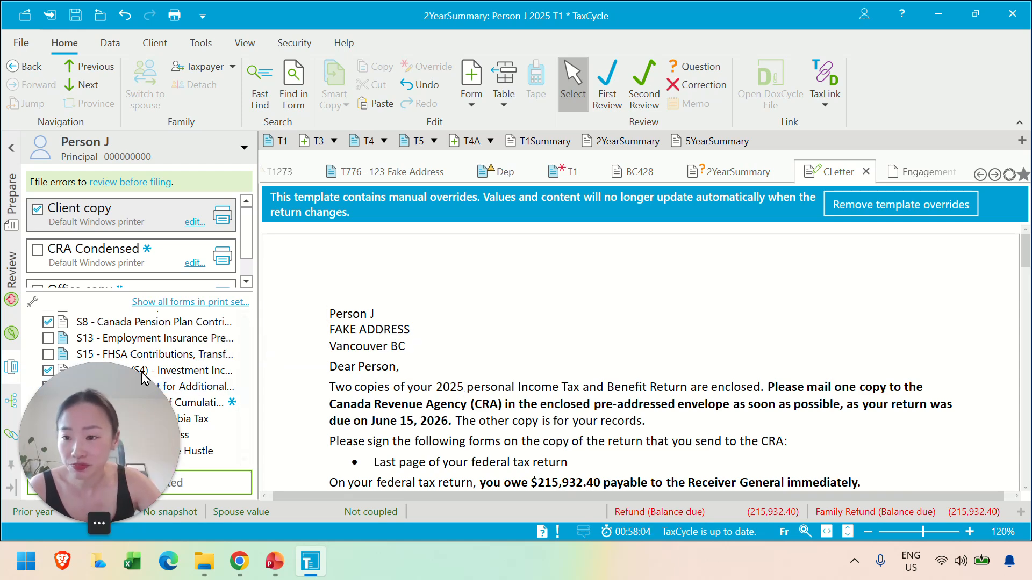
# Open the dependant credits summary from the client copy set and look through the other forms in that set
pyautogui.scroll(5, 192, 370)
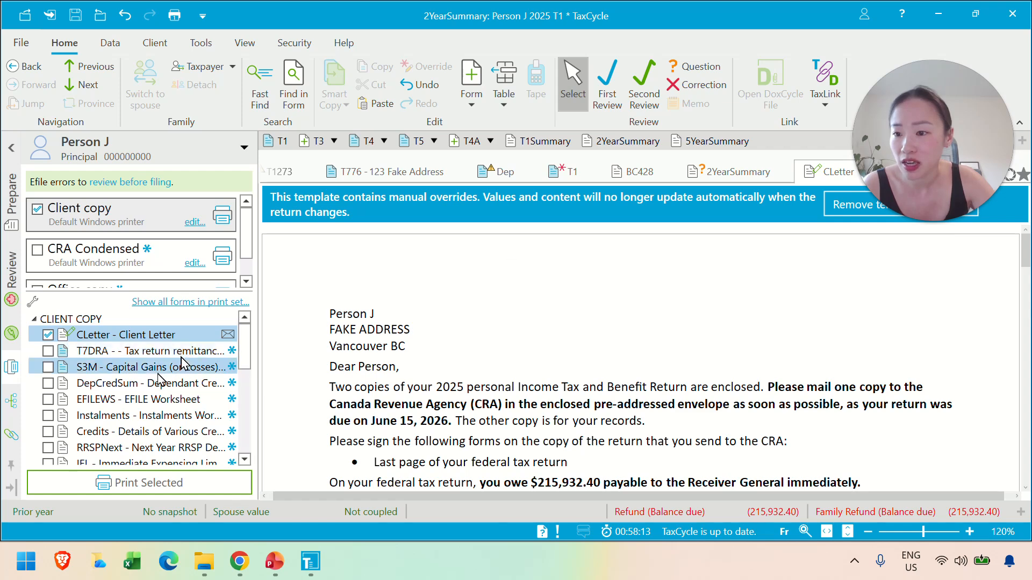
pyautogui.click(123, 382)
pyautogui.scroll(-5, 124, 382)
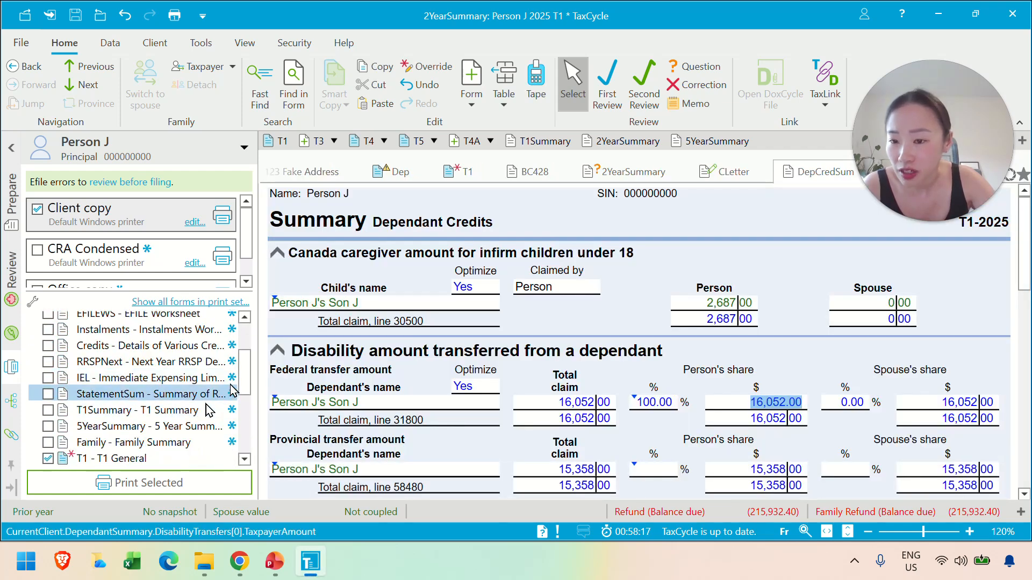
pyautogui.moveTo(241, 376); pyautogui.dragTo(244, 416)
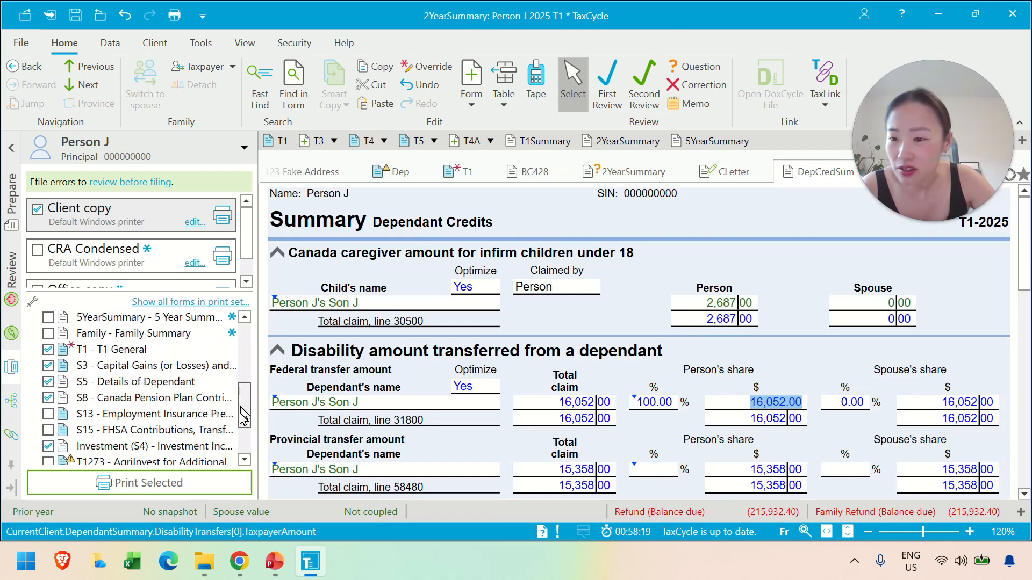
# Open the T1 General from the client copy set and examine it from the identification page through total income and net income
pyautogui.click(143, 348)
pyautogui.scroll(15, 384, 364)
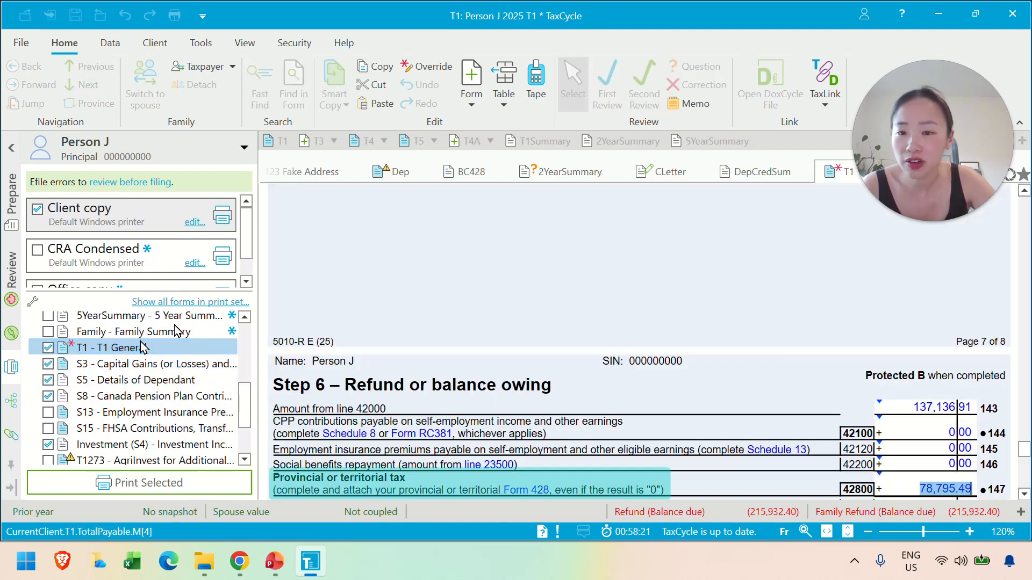
pyautogui.scroll(10, 384, 360)
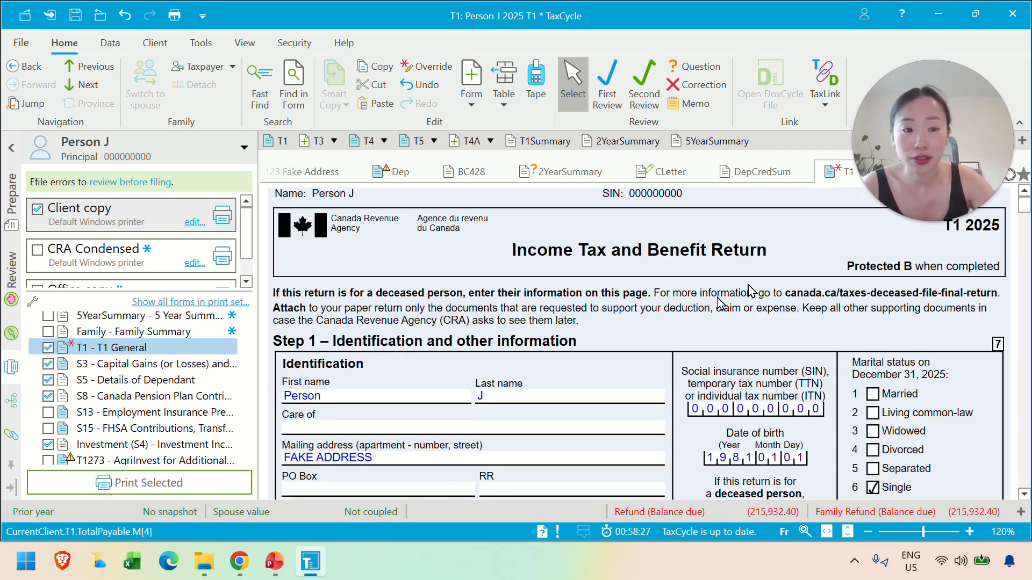
pyautogui.scroll(-15, 576, 331)
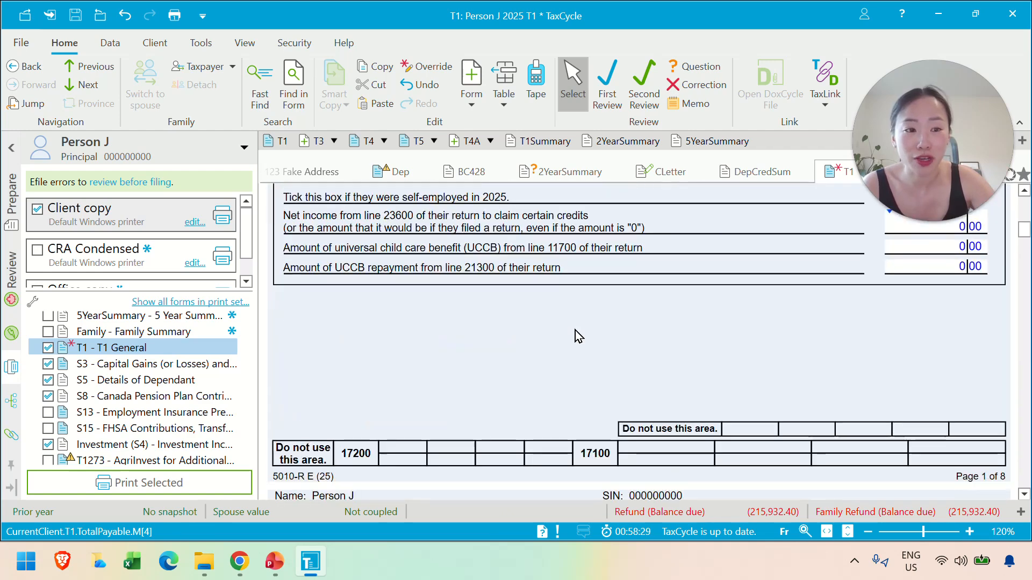
pyautogui.scroll(-15, 576, 336)
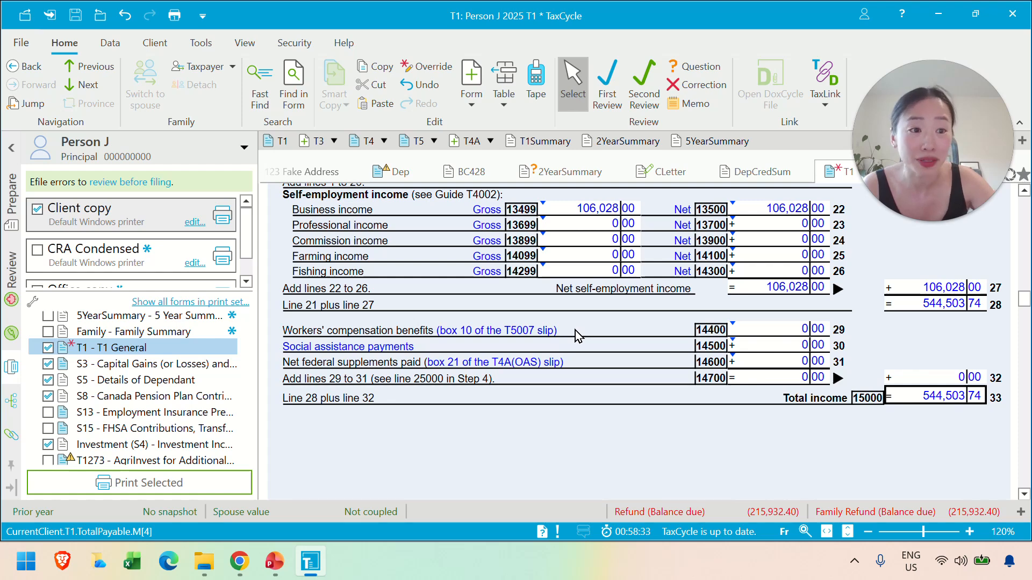
pyautogui.scroll(-10, 460, 352)
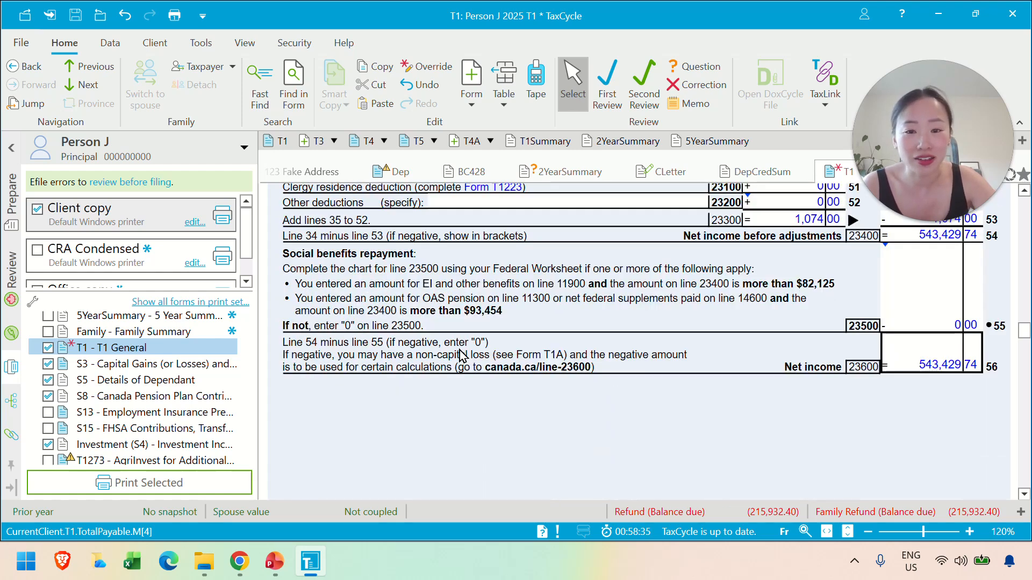
pyautogui.scroll(-5, 473, 359)
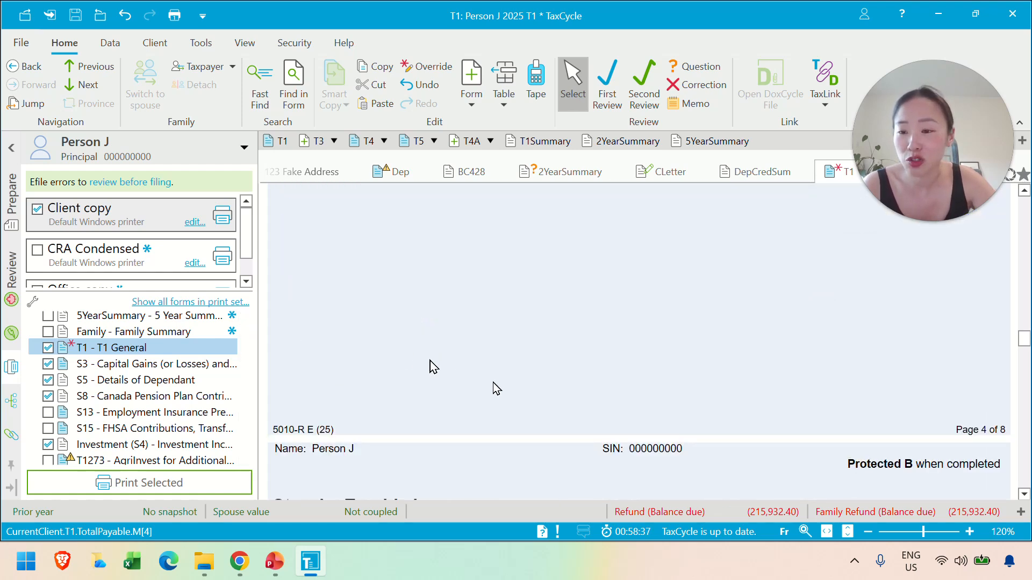
pyautogui.scroll(-5, 428, 363)
# View Schedule 3 for capital gains and the T776 rental statement for 123 Fake Address from the client copy set
pyautogui.click(187, 364)
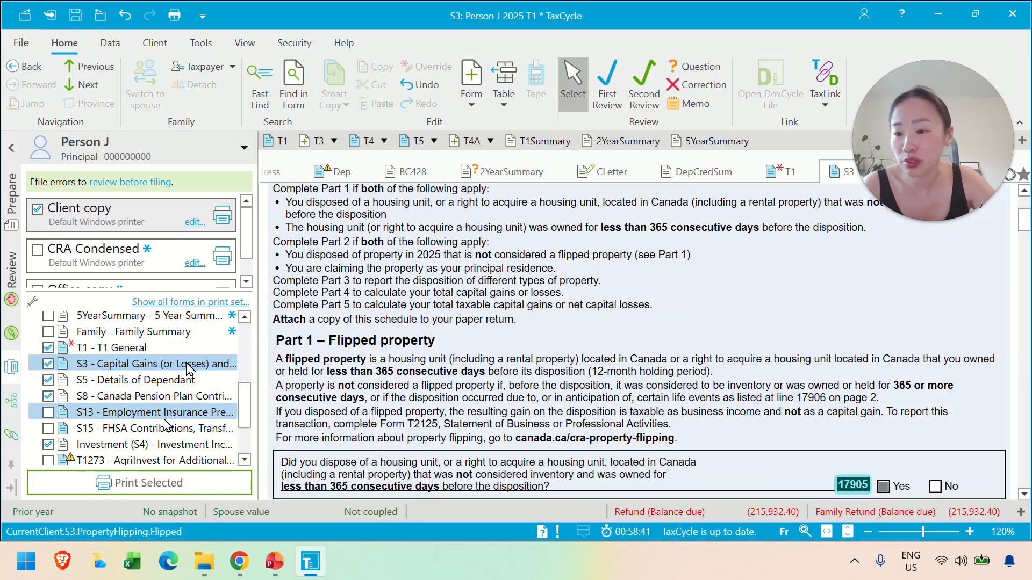
pyautogui.moveTo(245, 411); pyautogui.dragTo(234, 446)
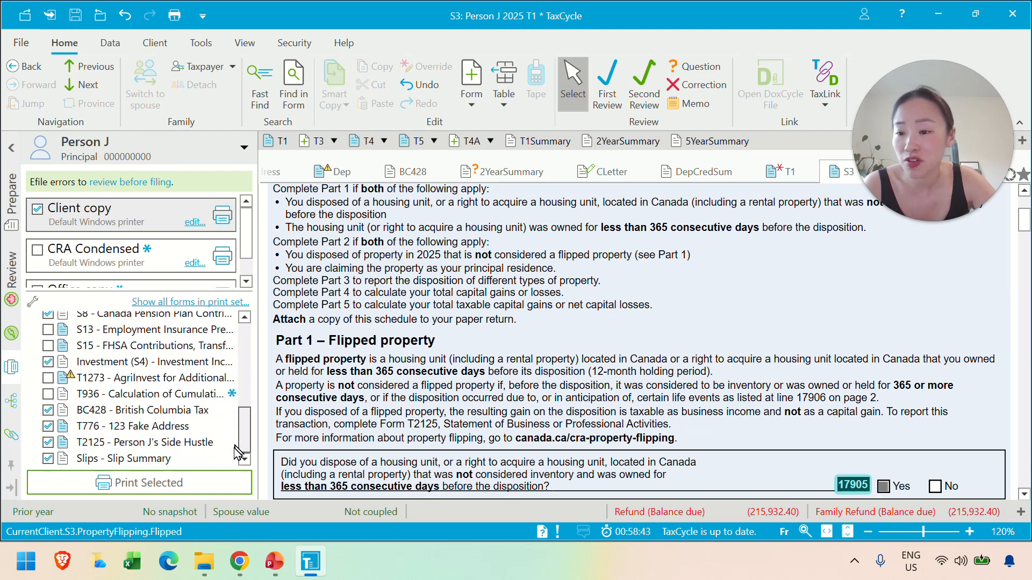
pyautogui.click(169, 426)
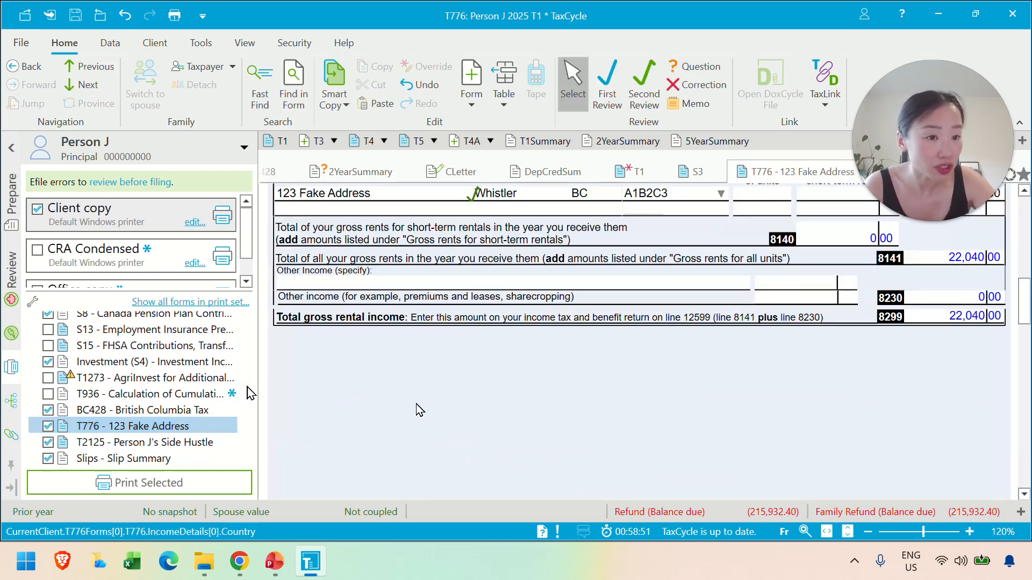
pyautogui.scroll(10, 416, 409)
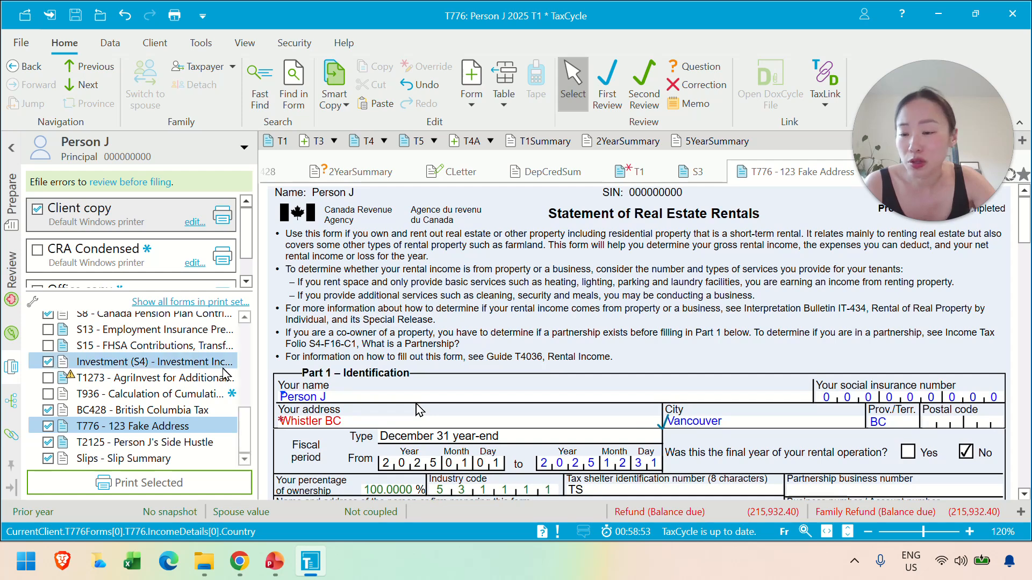
pyautogui.scroll(8, 184, 371)
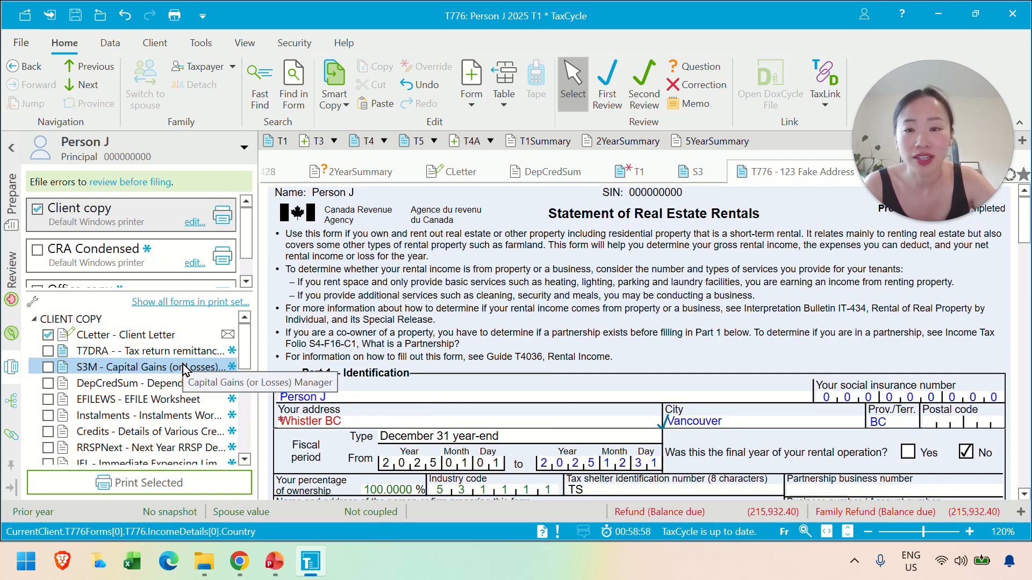
# Reopen the two-year variance summary and examine the credits, tax paid by instalments and balance owing at its end
pyautogui.click(641, 147)
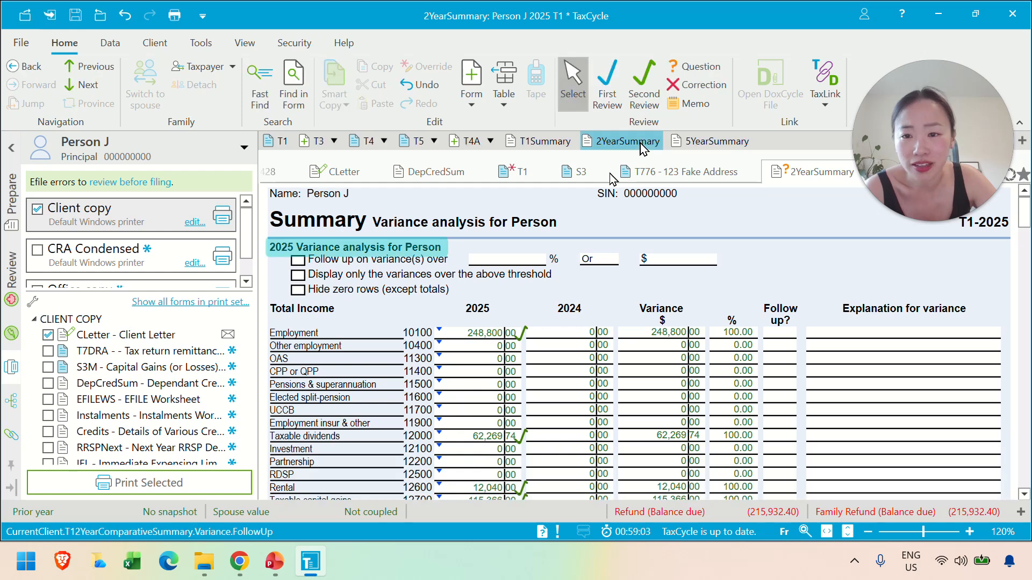
pyautogui.scroll(-15, 474, 346)
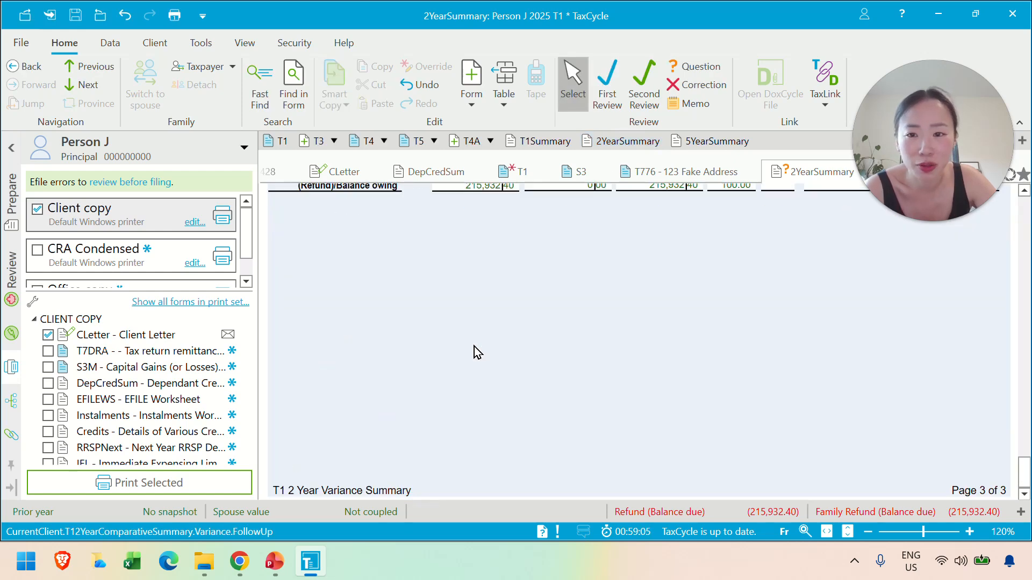
pyautogui.scroll(5, 474, 346)
pyautogui.scroll(1, 474, 352)
pyautogui.scroll(-2, 474, 352)
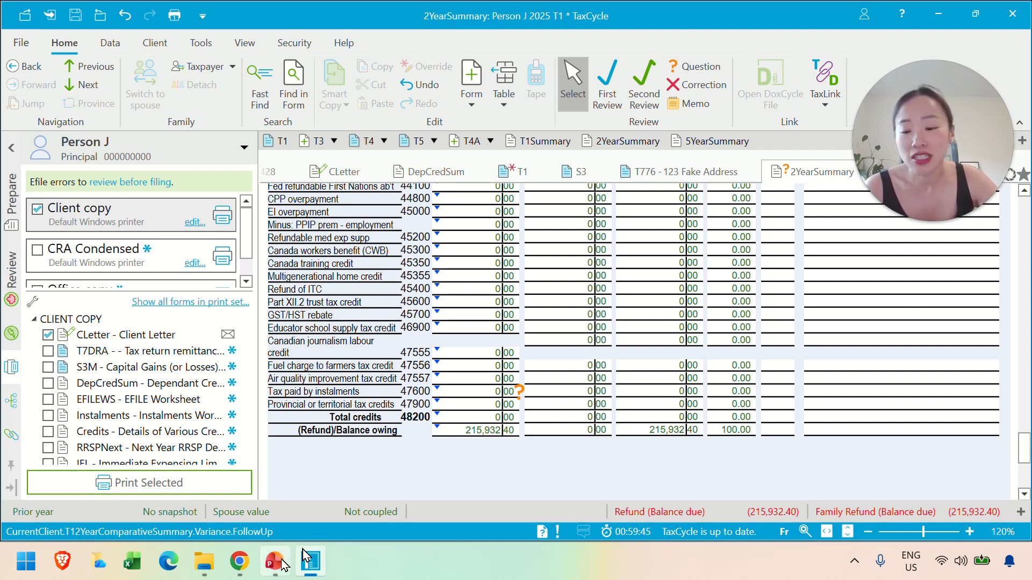
# Switch to the PowerPoint deck on income taxes payable, at the slide on the 14.5% first tax bracket
pyautogui.moveTo(283, 564)
pyautogui.click(288, 481)
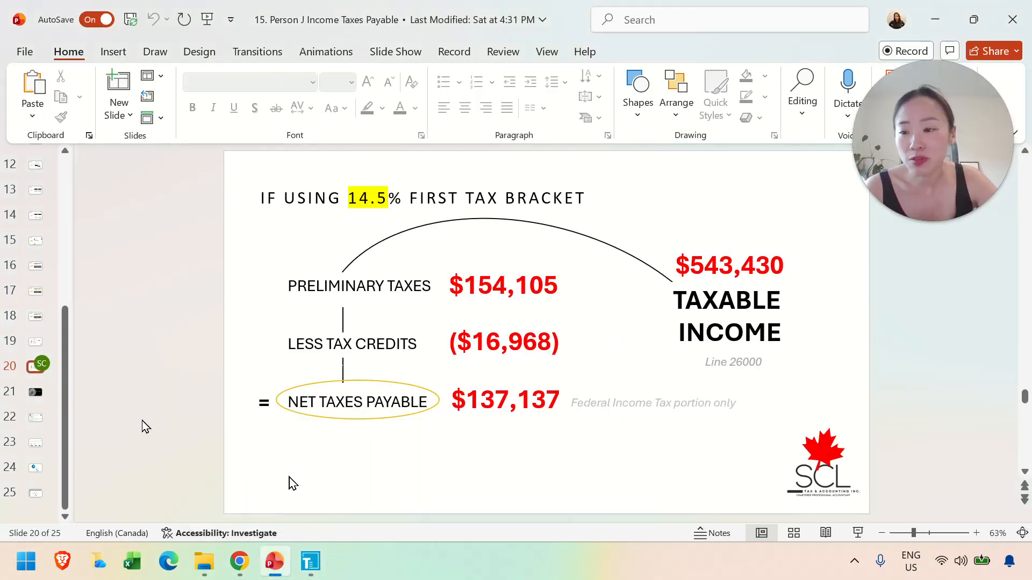